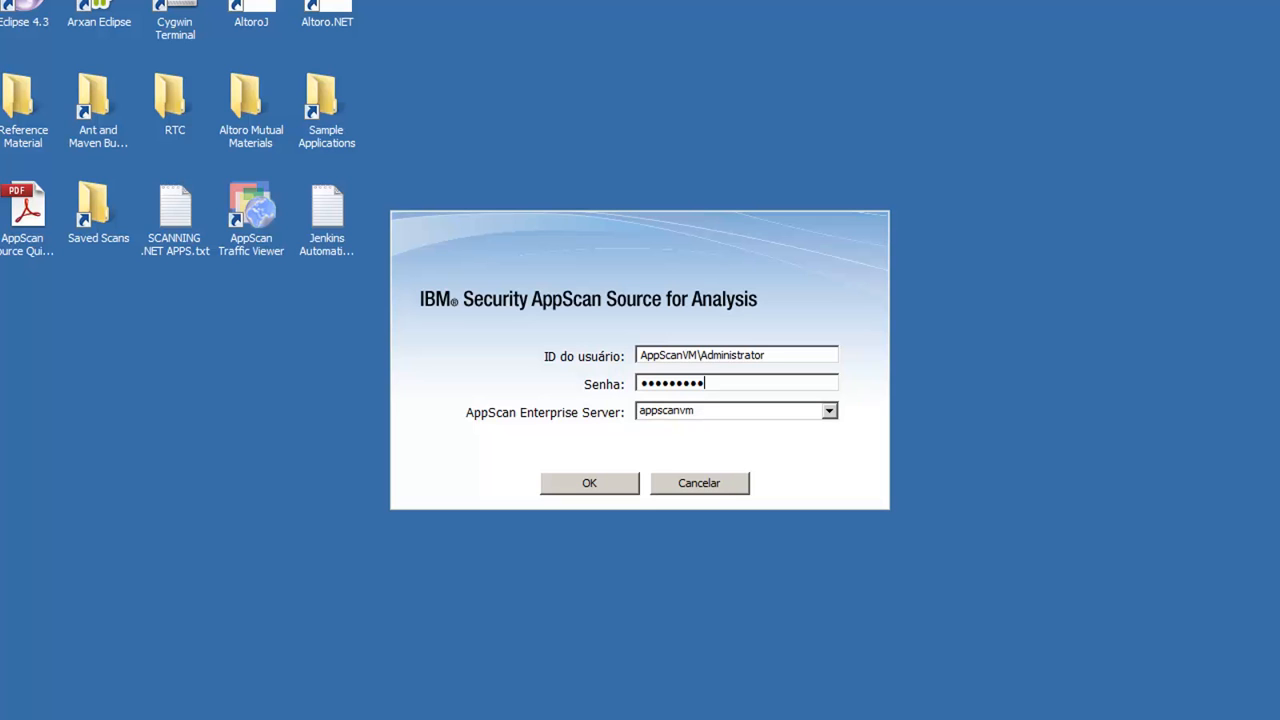
- Switch to AppScan Source for Analysis and look through its triage, analysis and configuration perspectives
key("alt+Tab")
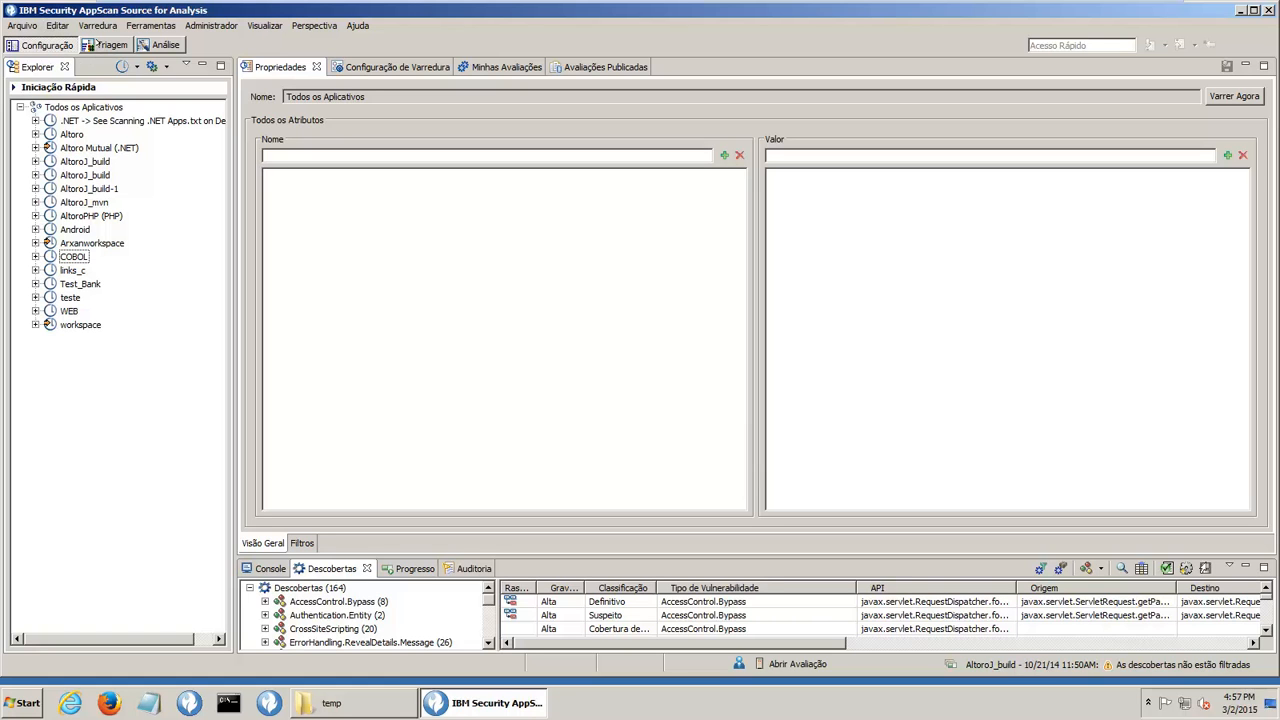
left_click(101, 45)
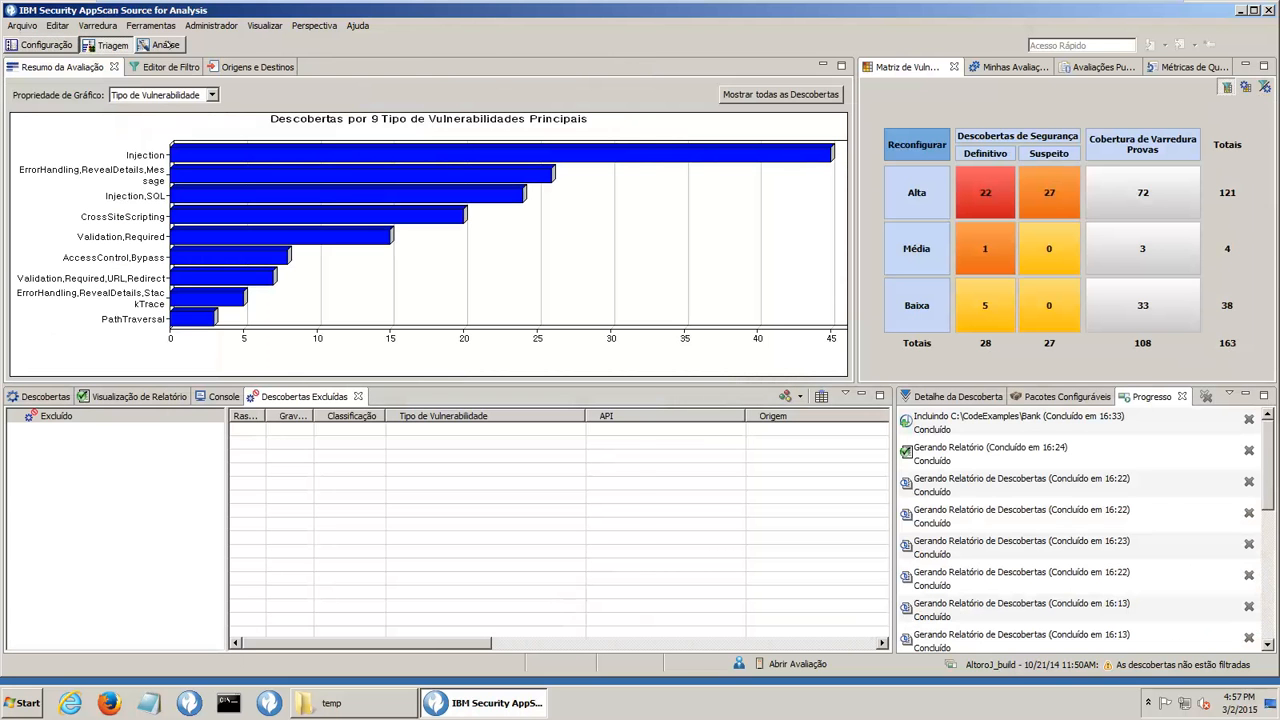
left_click(163, 45)
left_click(105, 46)
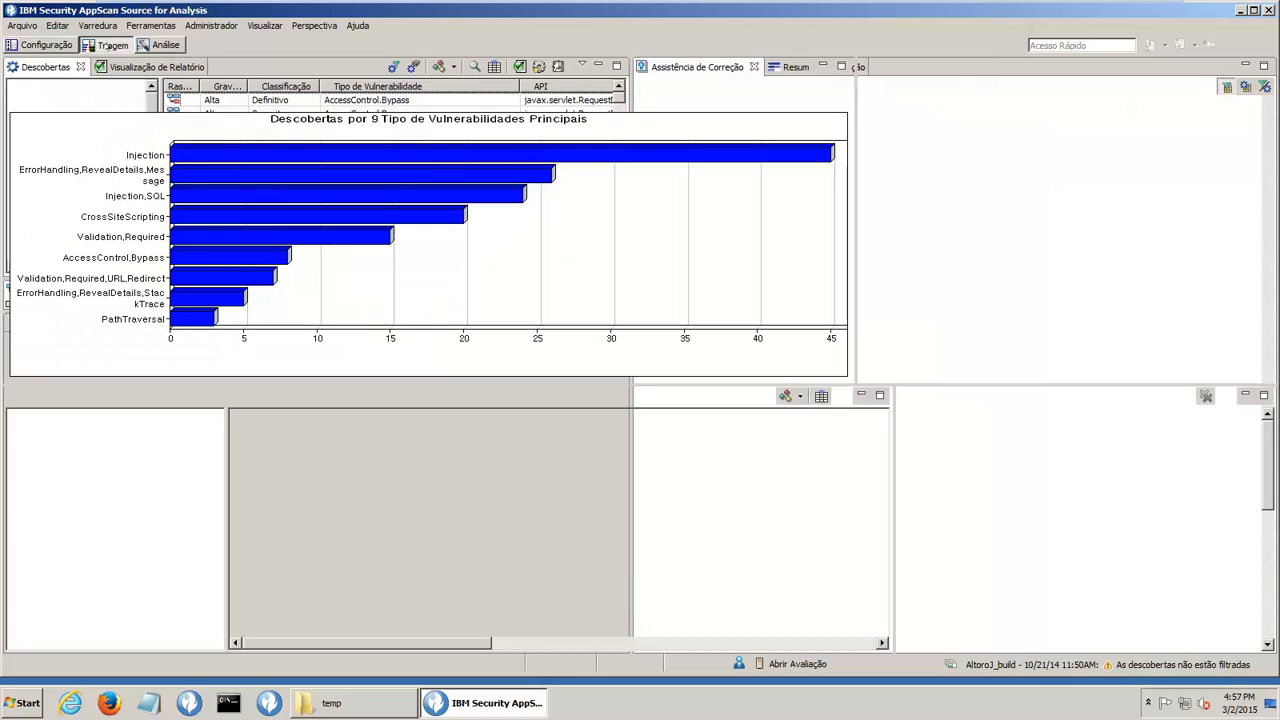
left_click(48, 46)
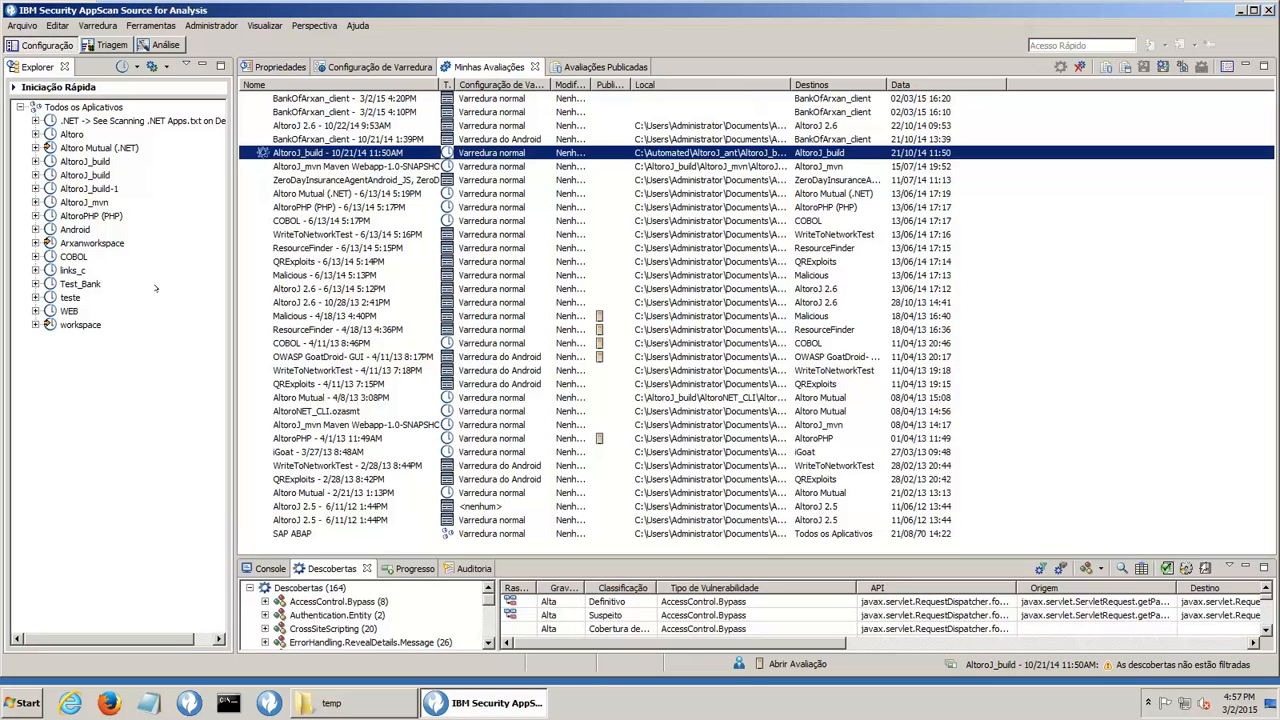
- Filter the triage vulnerability matrix to Alta Definitivo findings, and return to the configuration perspective
left_click(97, 45)
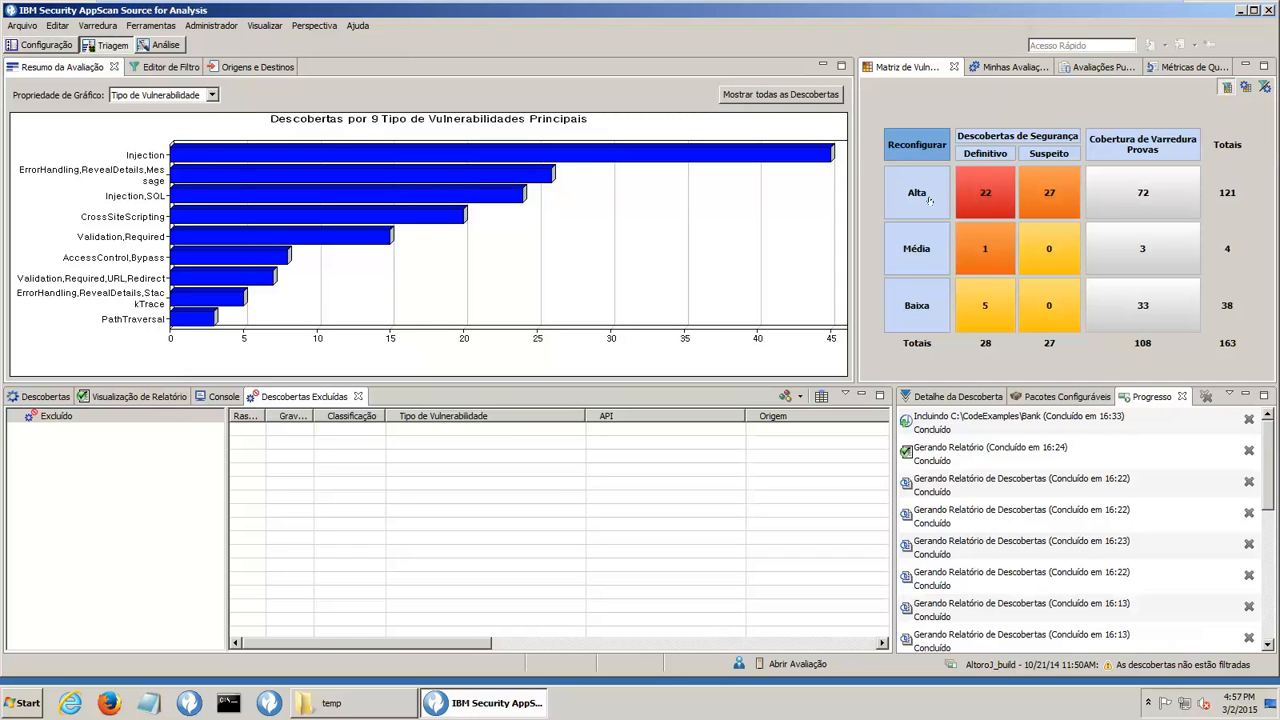
left_click(985, 196)
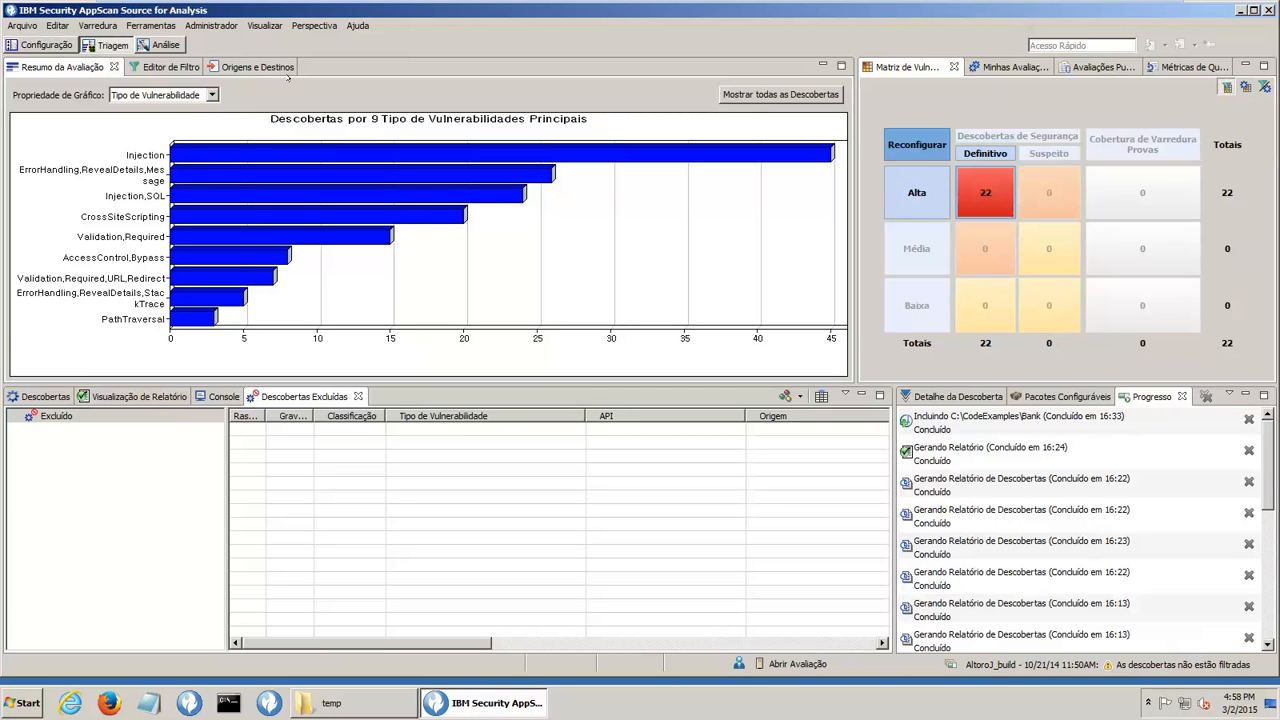
left_click(38, 45)
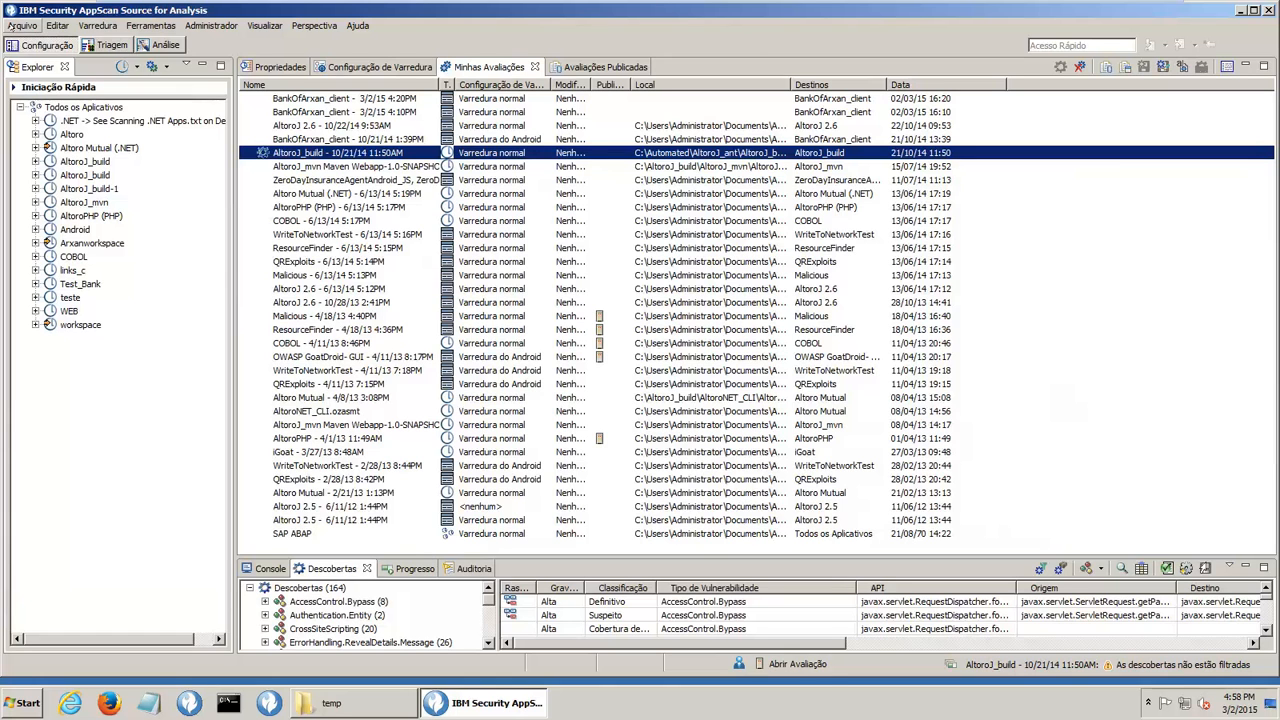
- Start including an application by importing an existing Eclipse-based workspace
left_click(12, 27)
mouse_move(48, 44)
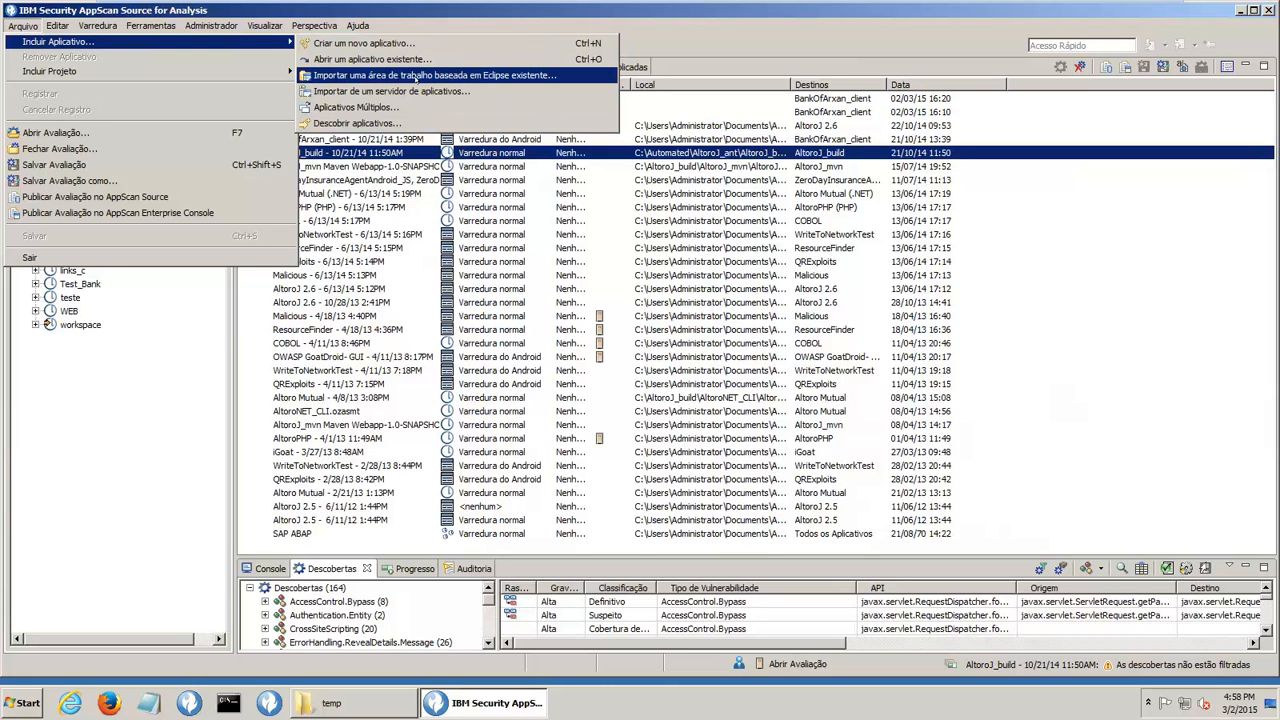
left_click(417, 76)
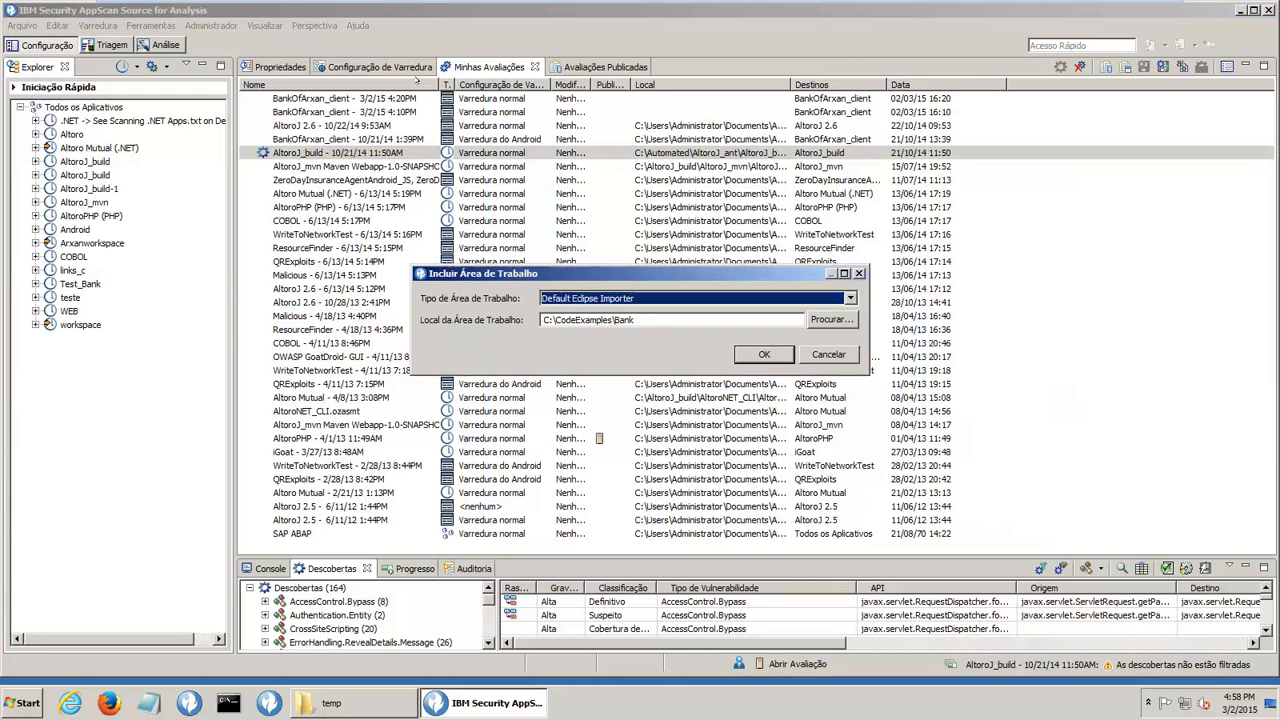
key("Tab")
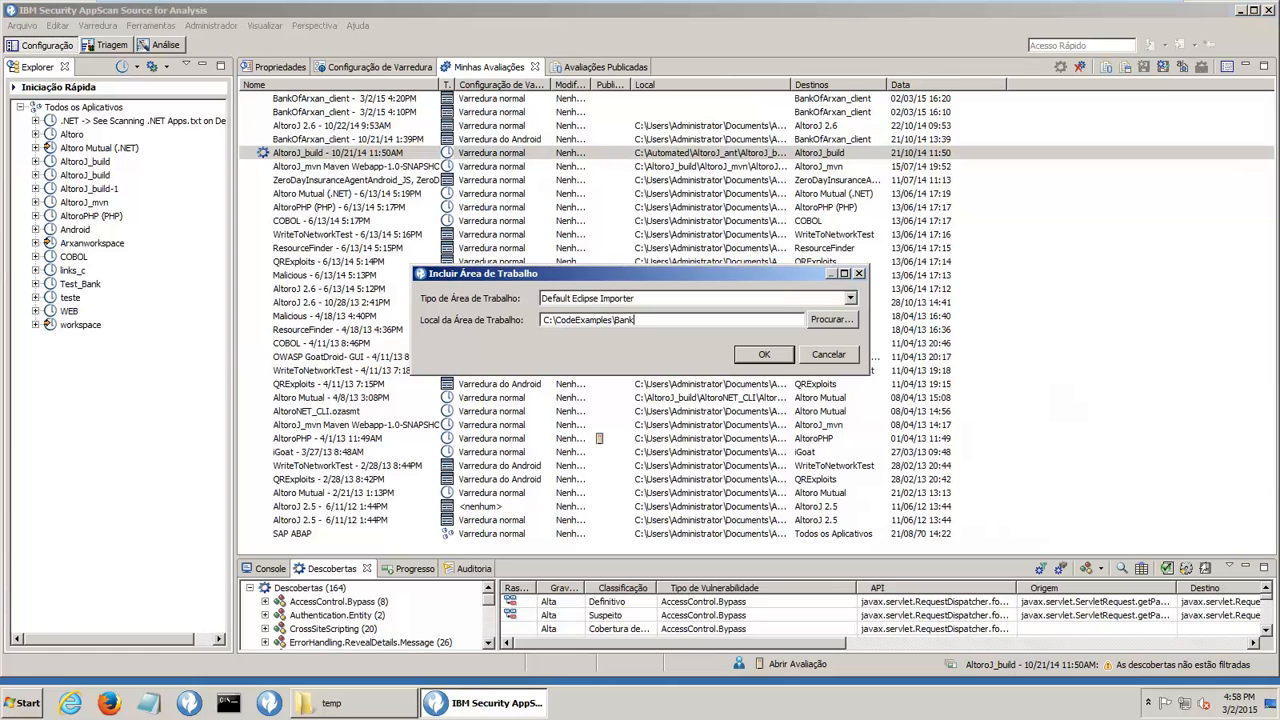
key("shift+Left")
key("shift+Left")
key("shift+Left")
key("shift+Left")
key("shift+Left")
key("shift+Left")
key("shift+Left")
key("shift+Left")
key("shift+Left")
key("shift+Left")
key("shift+Left")
key("shift+Left")
key("shift+Left")
key("shift+Left")
key("shift+Left")
key("shift+Left")
key("shift+Left")
key("shift+Left")
key("shift+Left")
key("shift+Left")
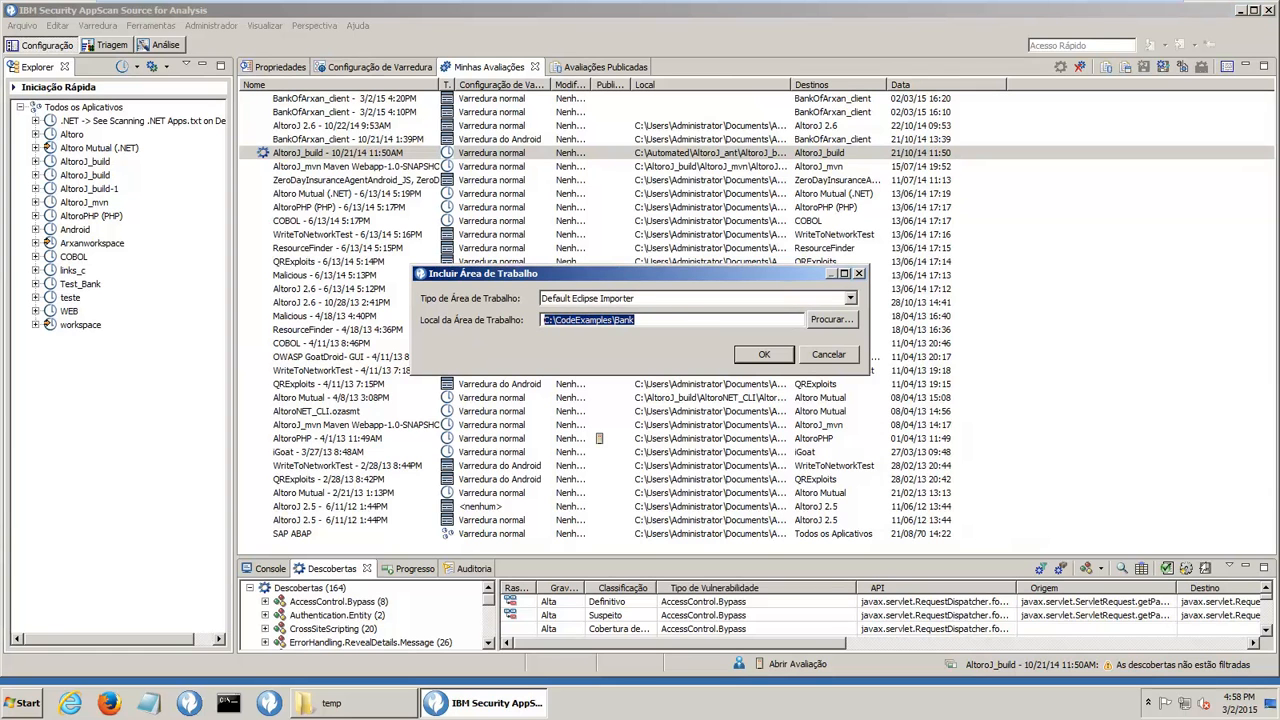
key("End")
left_click(820, 321)
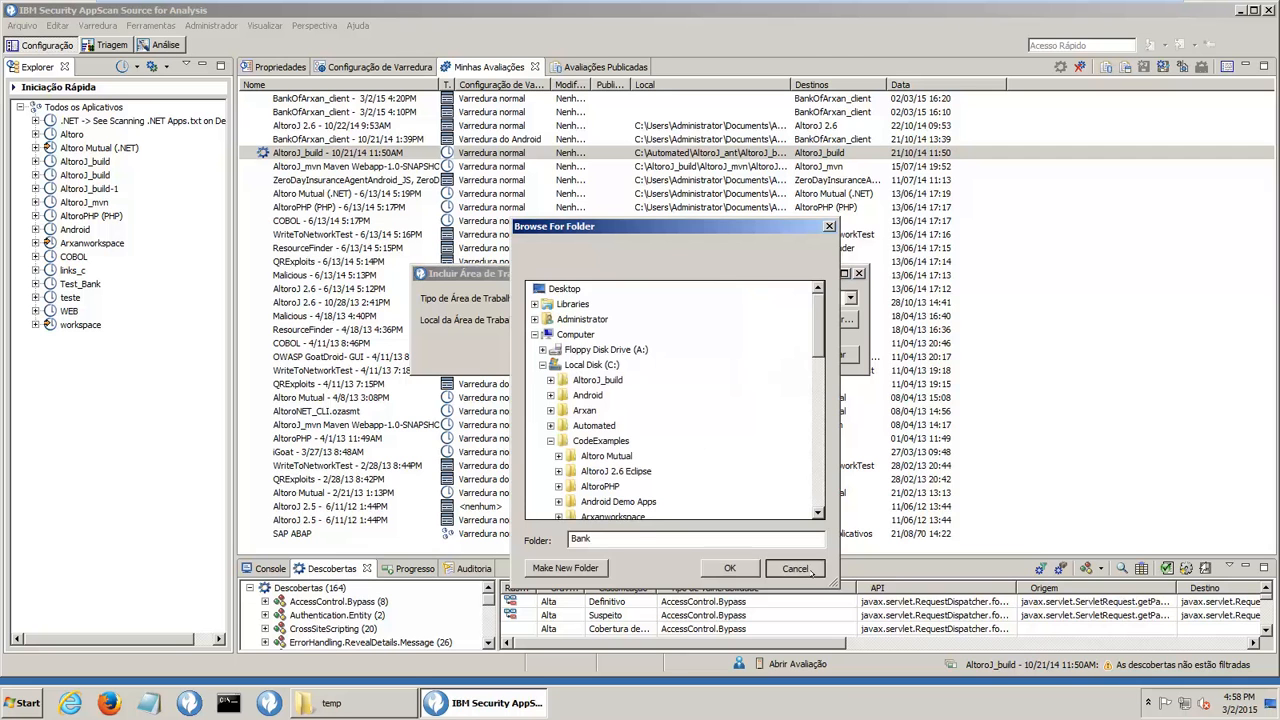
left_click(795, 568)
- Import the workspace from C:\CodeExamples\Bank with the Default Eclipse Importer
left_click(640, 320)
left_click(763, 354)
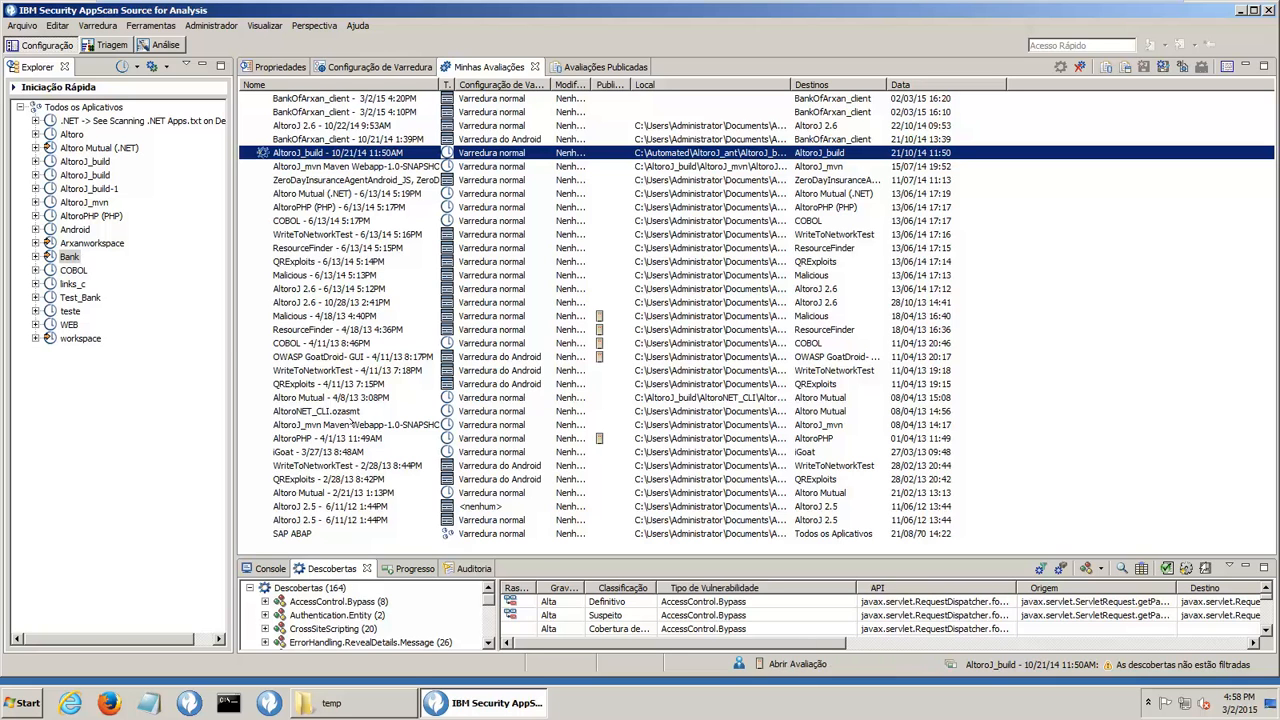
- Expand the imported Bank application and examine the BankOfArxan_client project's overview, filters, scan rules and rule sets
left_click(34, 257)
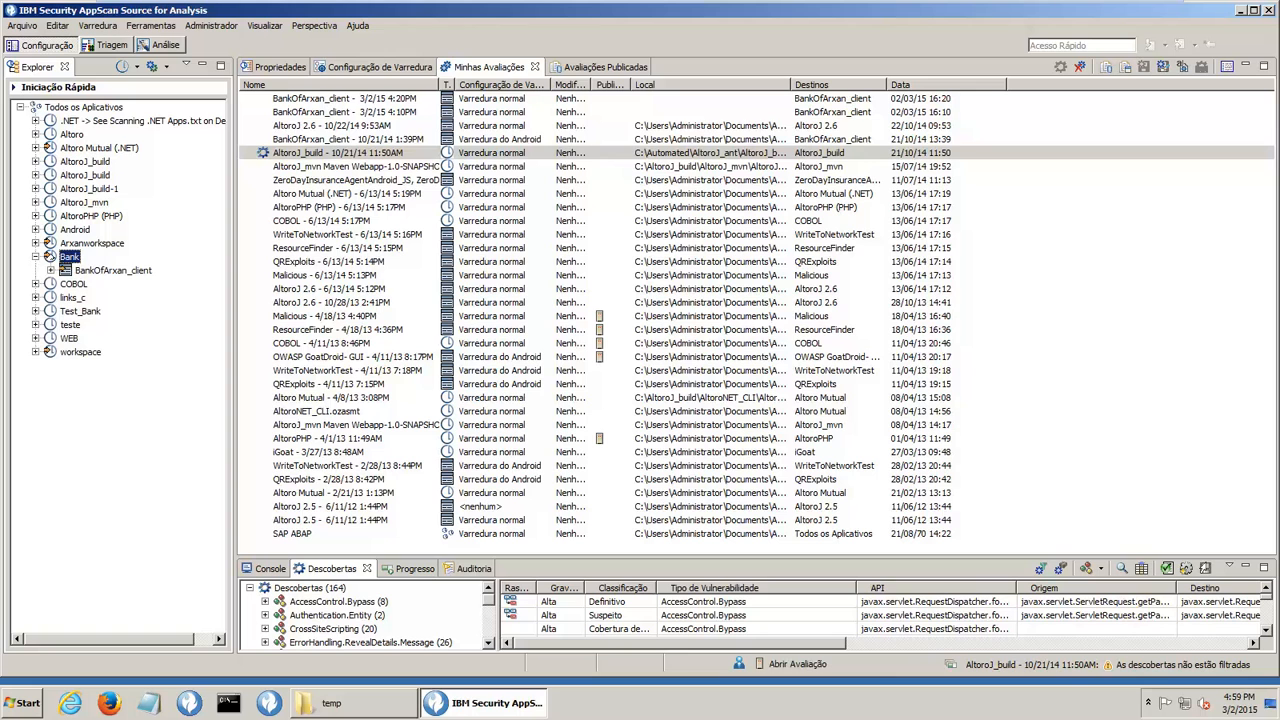
left_click(91, 267)
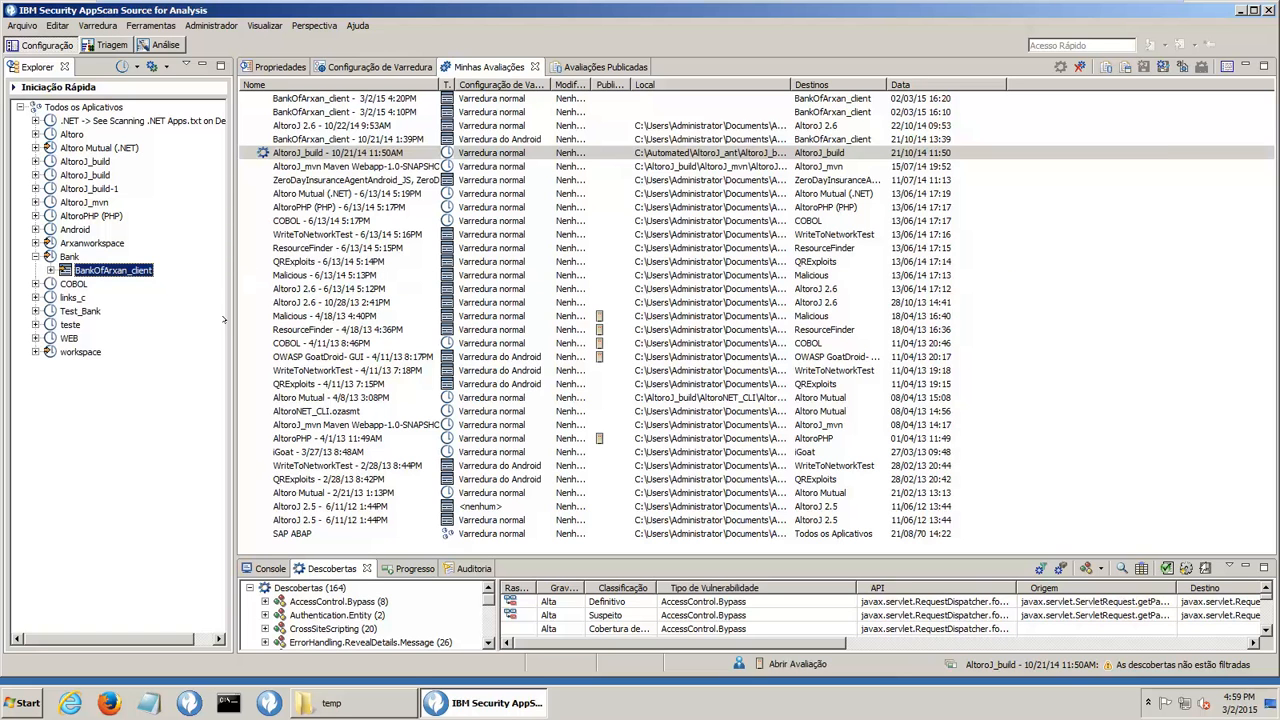
left_click(281, 67)
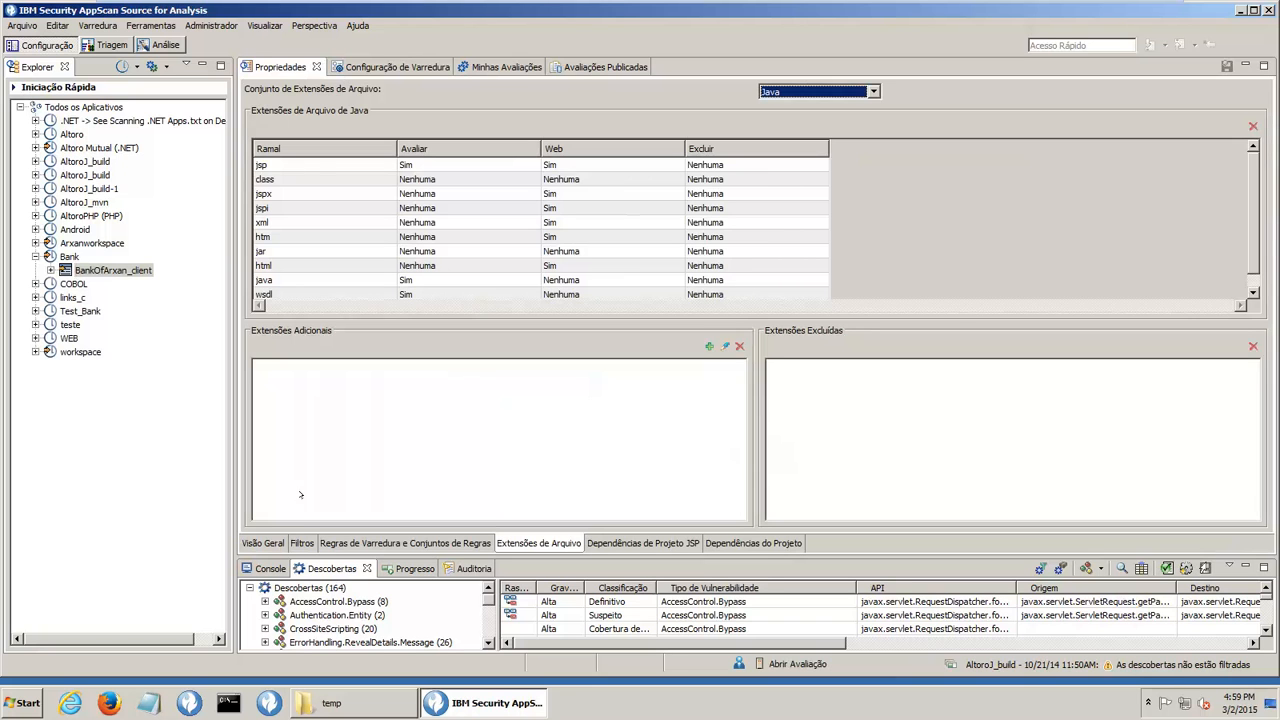
left_click(260, 541)
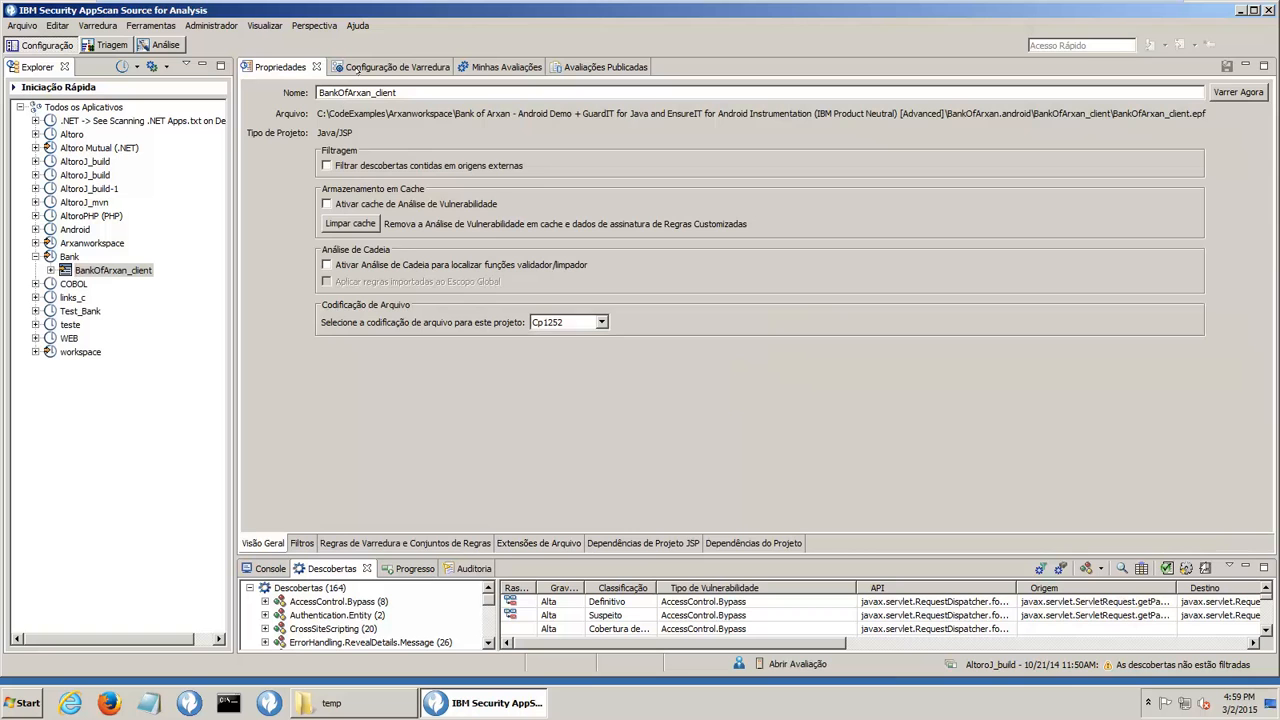
left_click(302, 543)
left_click(408, 541)
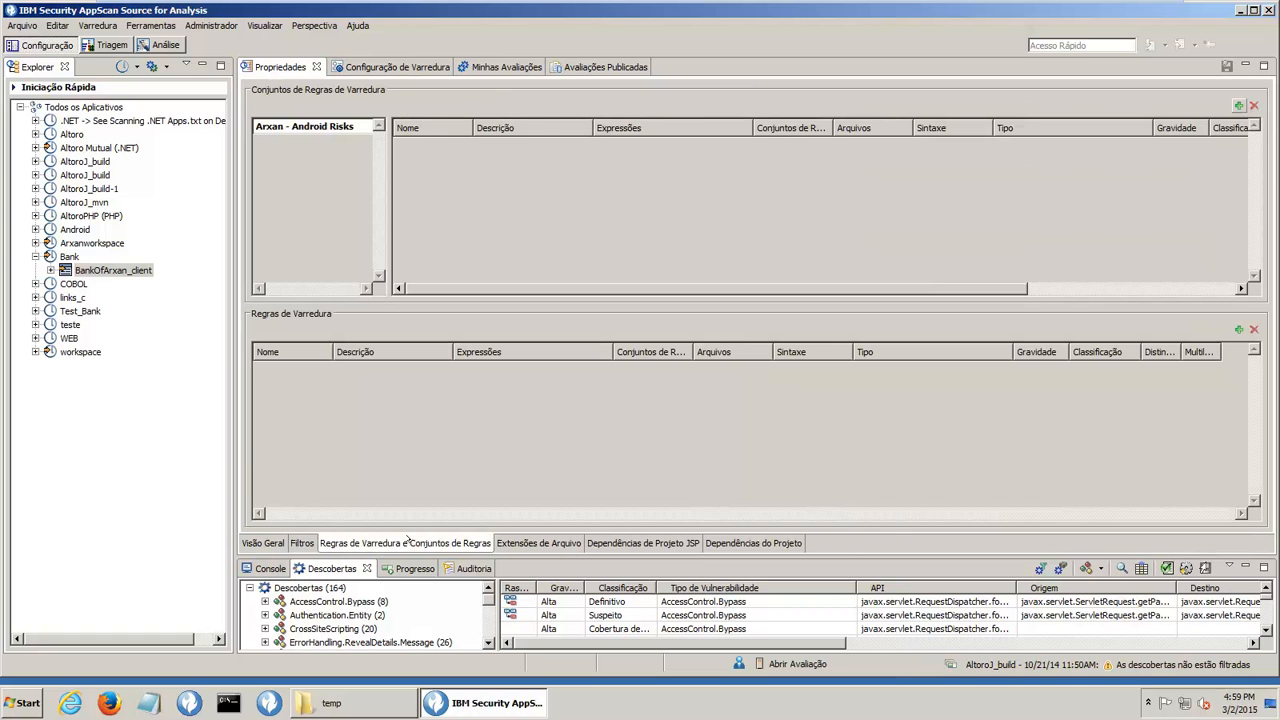
- Reopen the BankOfArxan_client project's properties and inspect the class path entry in its project dependencies
right_click(113, 271)
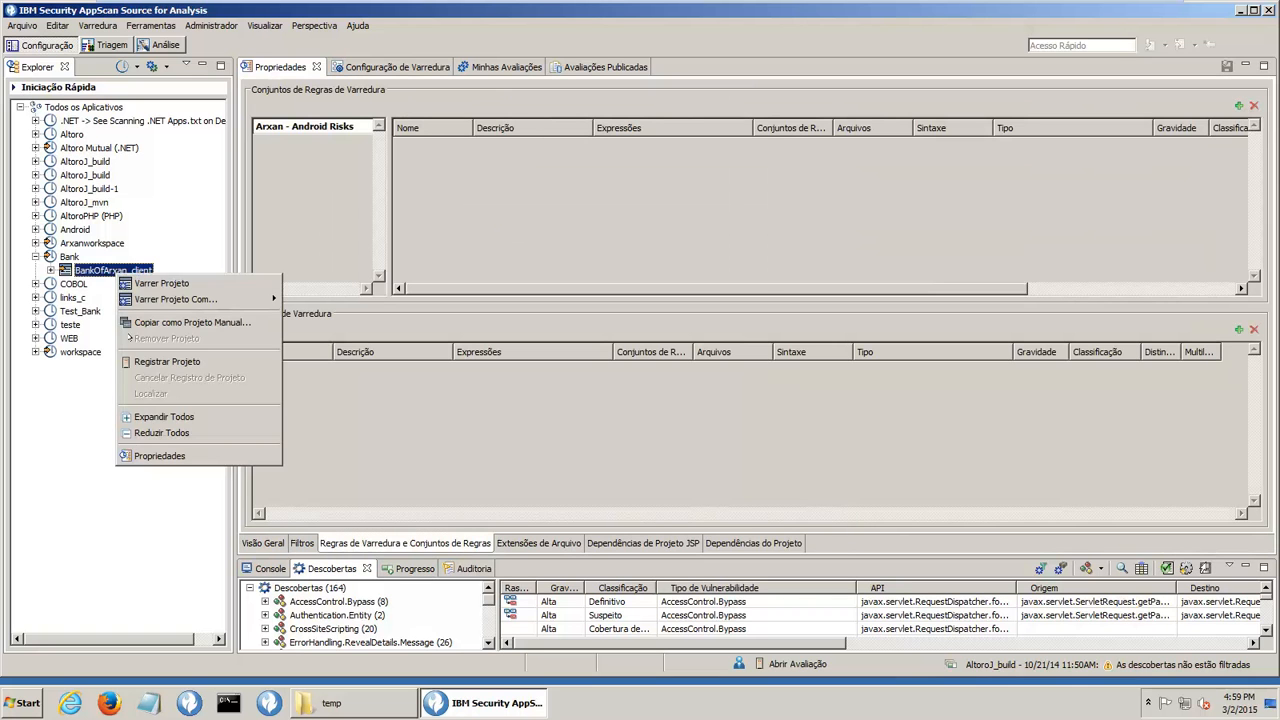
left_click(161, 456)
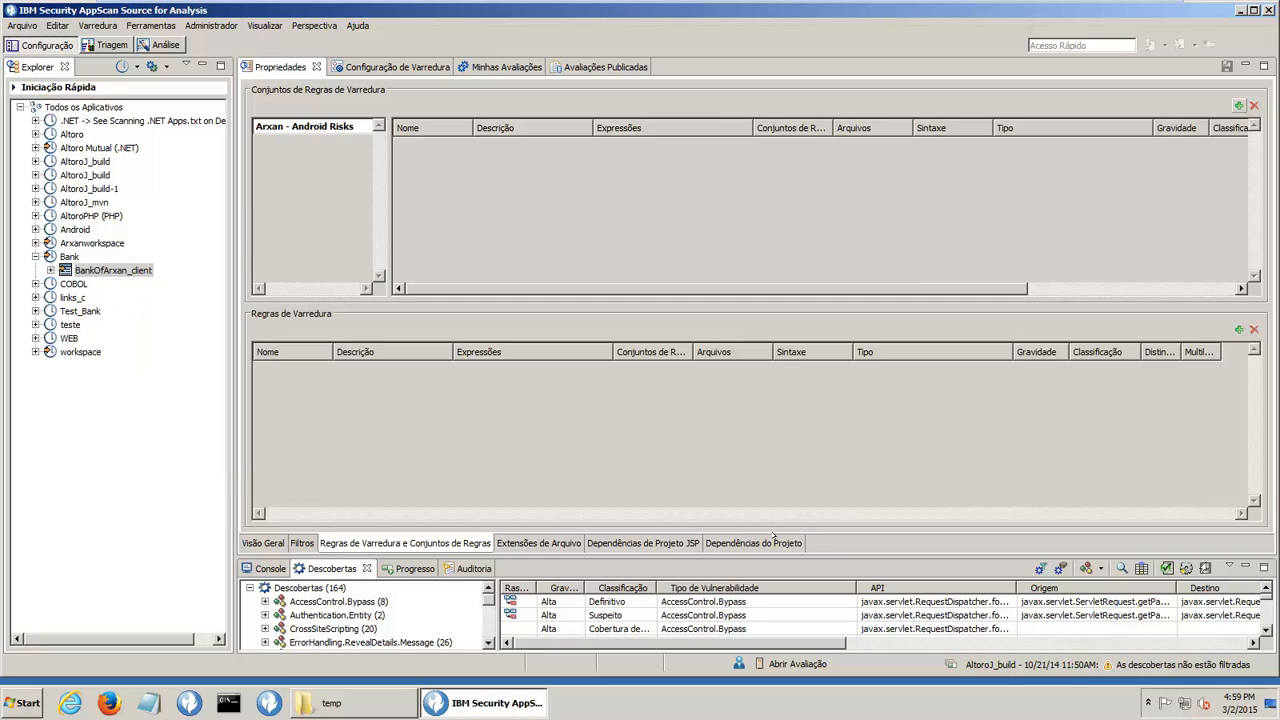
left_click(760, 542)
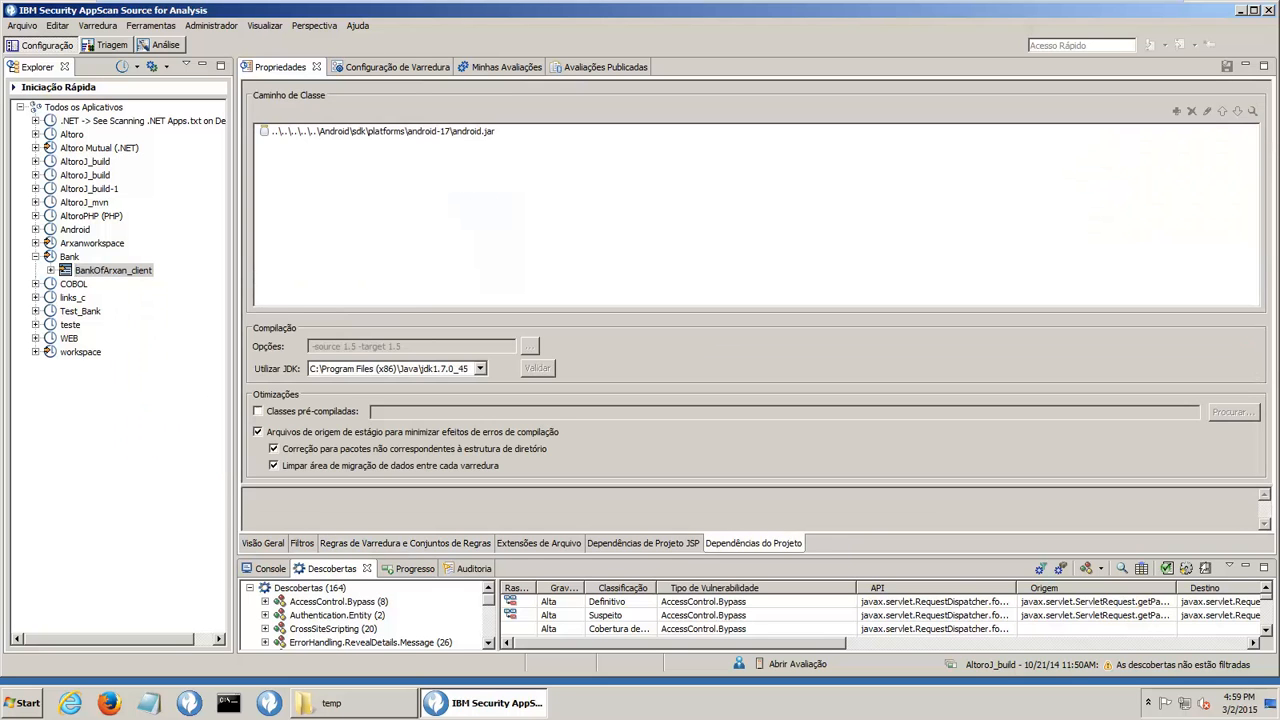
left_click(368, 136)
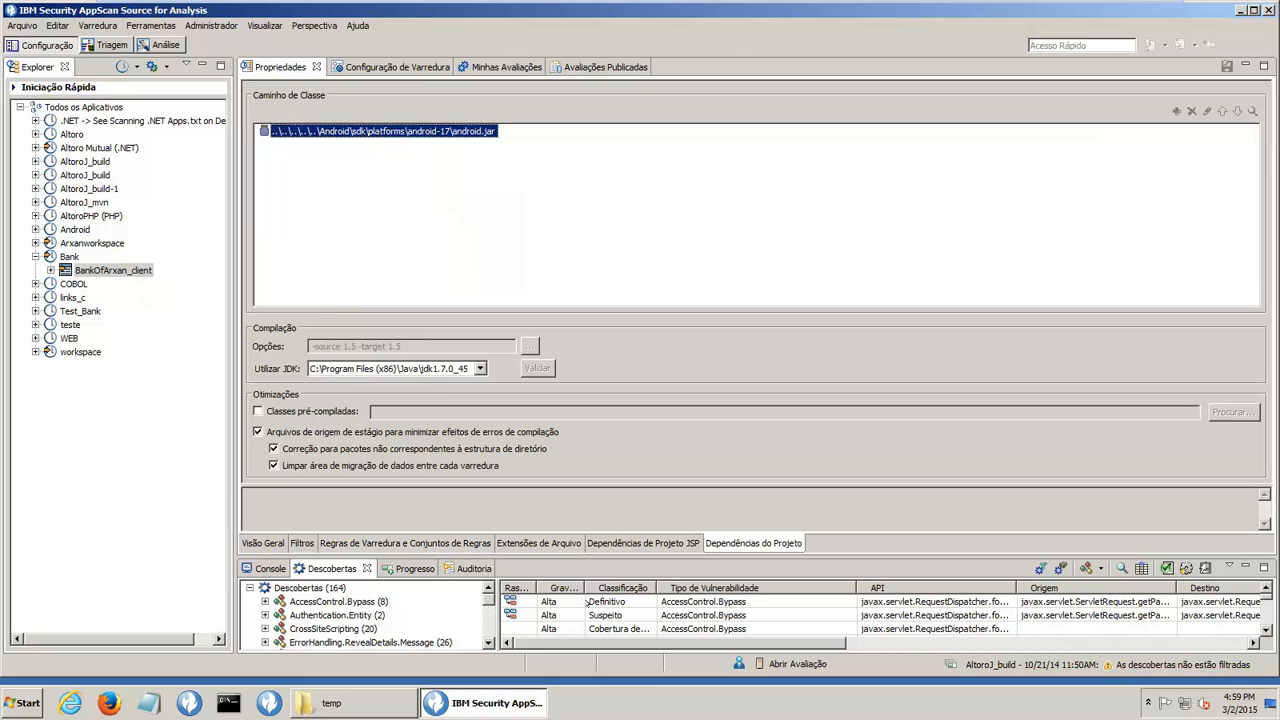
- Review the project's JSP dependencies, file extensions, scan rules and filters, ending on its overview
left_click(648, 543)
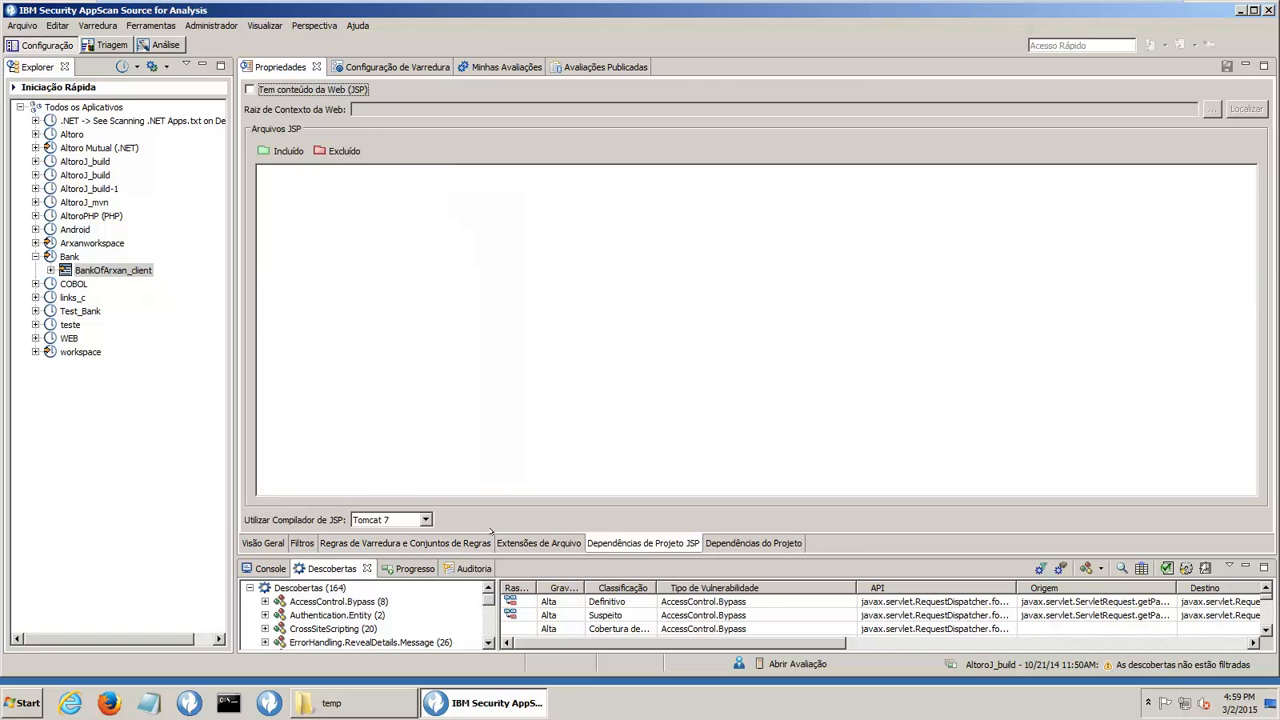
left_click(513, 543)
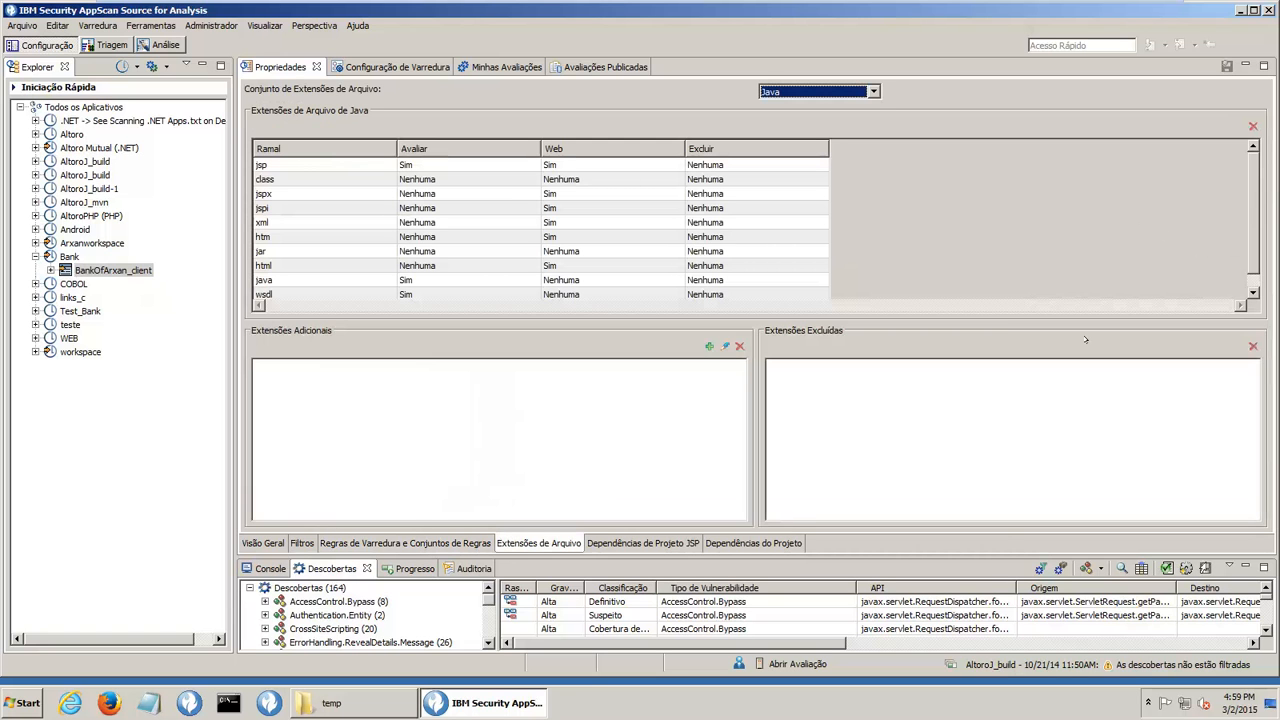
left_click(426, 542)
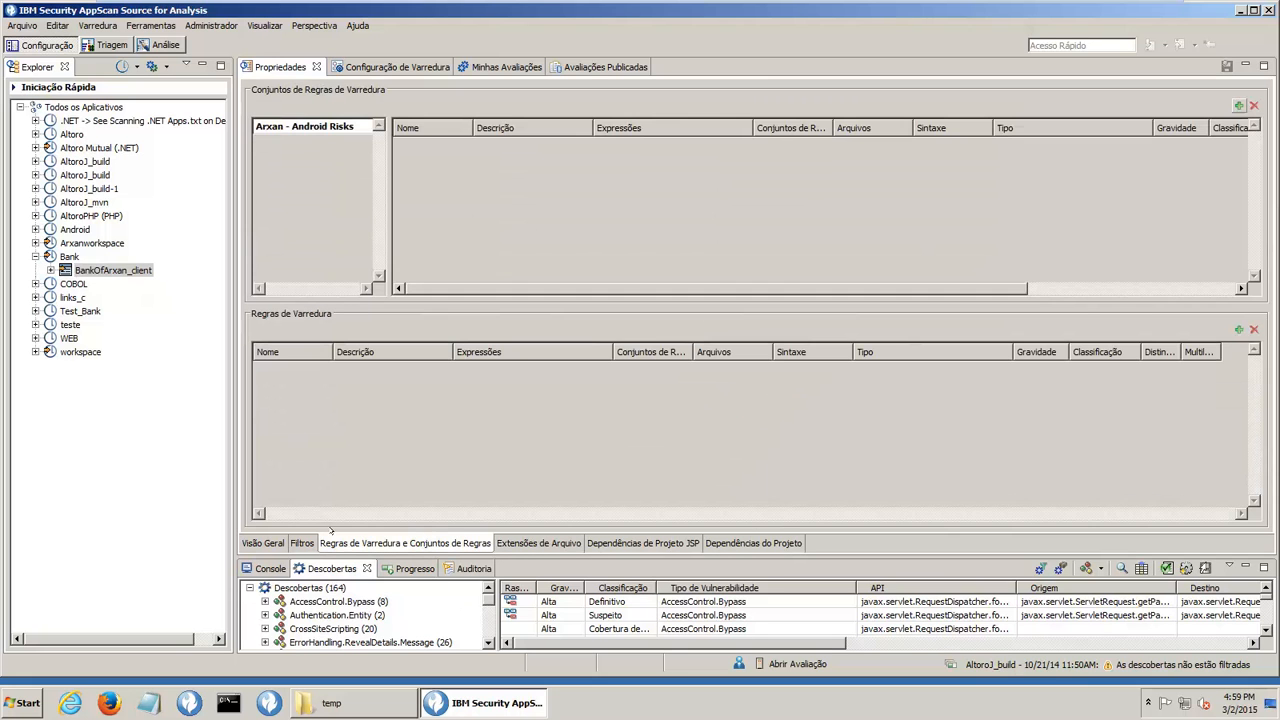
left_click(299, 541)
left_click(249, 544)
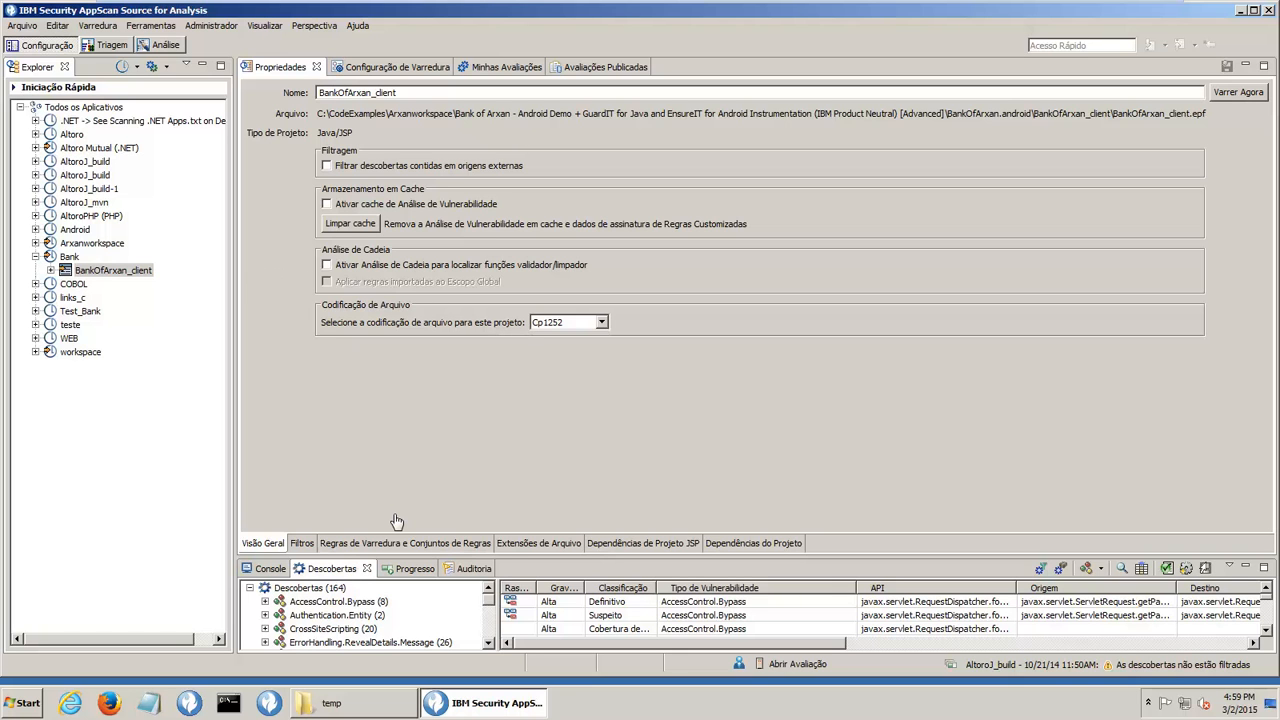
- Check the demo outline slide, and return to the project dependencies of BankOfArxan_client
key("alt+Tab")
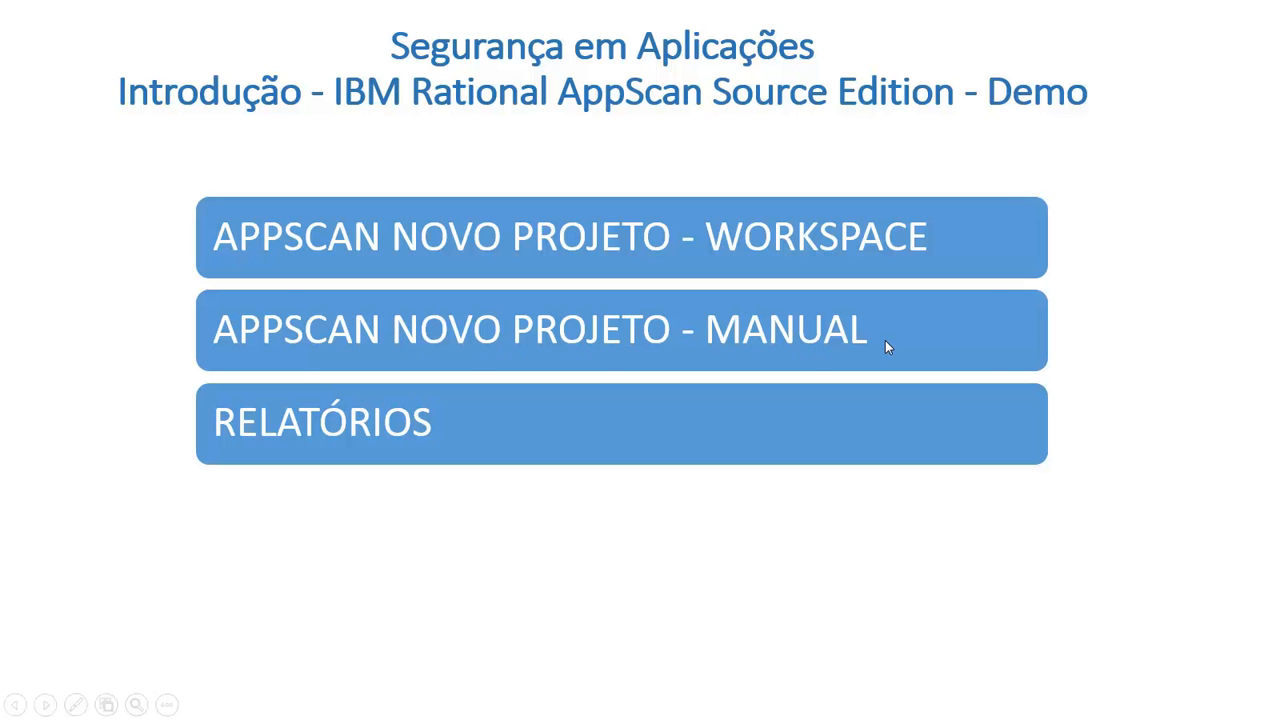
key("alt+Tab")
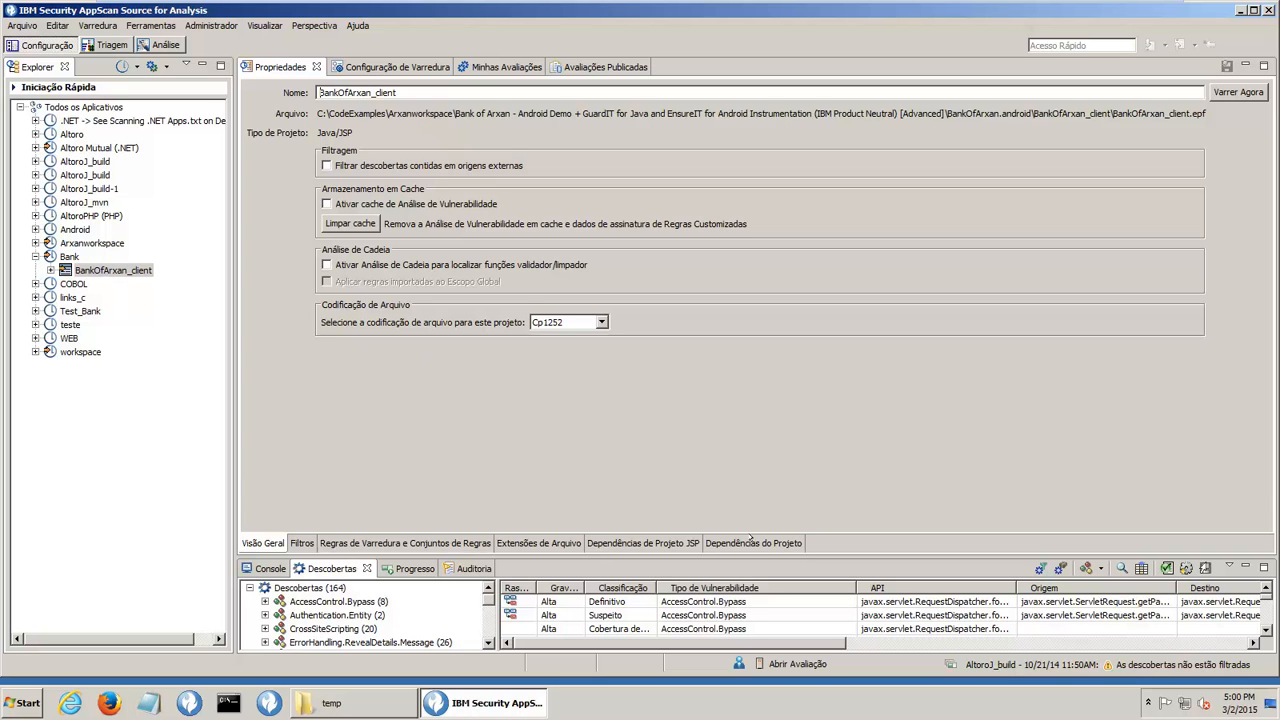
left_click(750, 542)
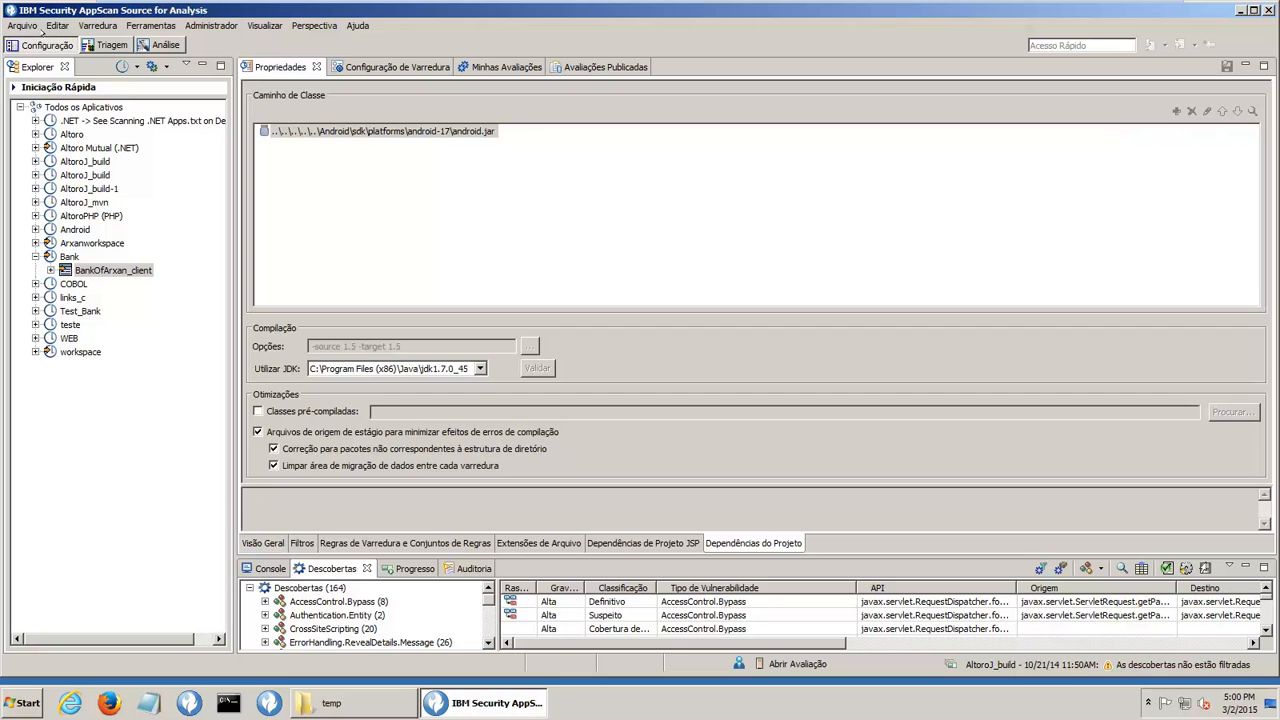
- Start a new application named Test_bank with C:\CodeExamples\Bank as its working directory
left_click(18, 24)
mouse_move(34, 42)
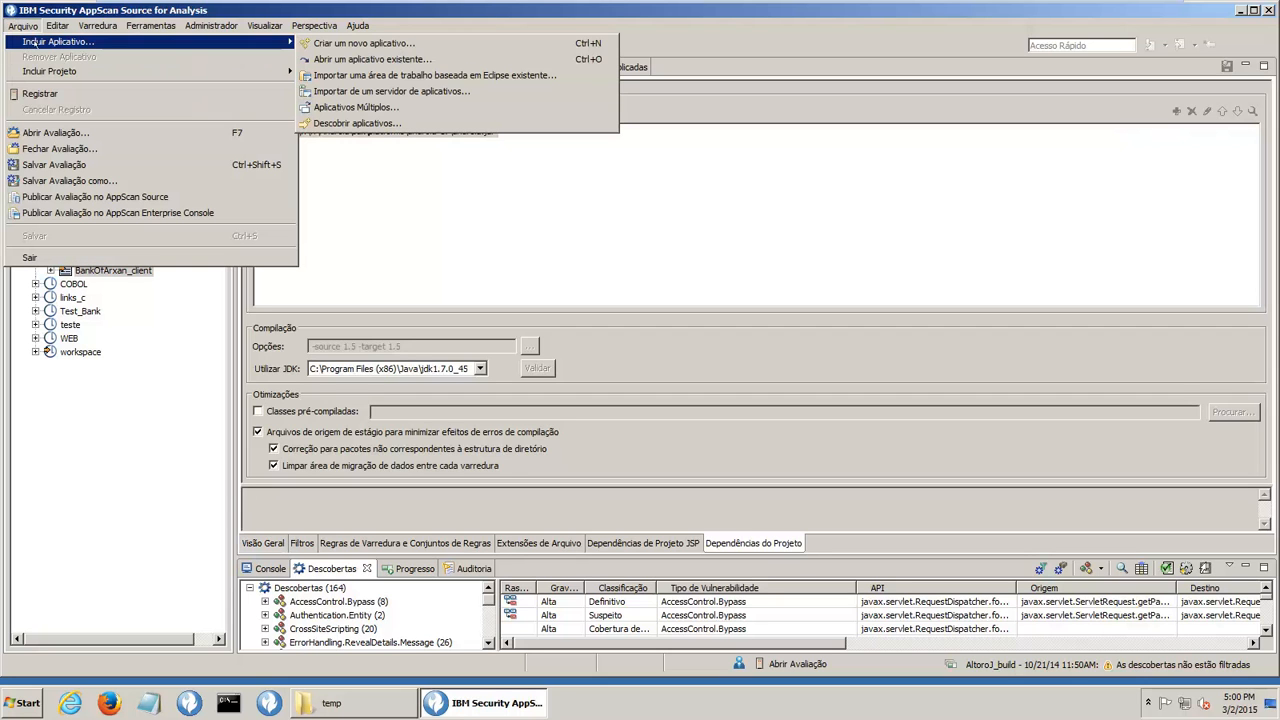
left_click(350, 44)
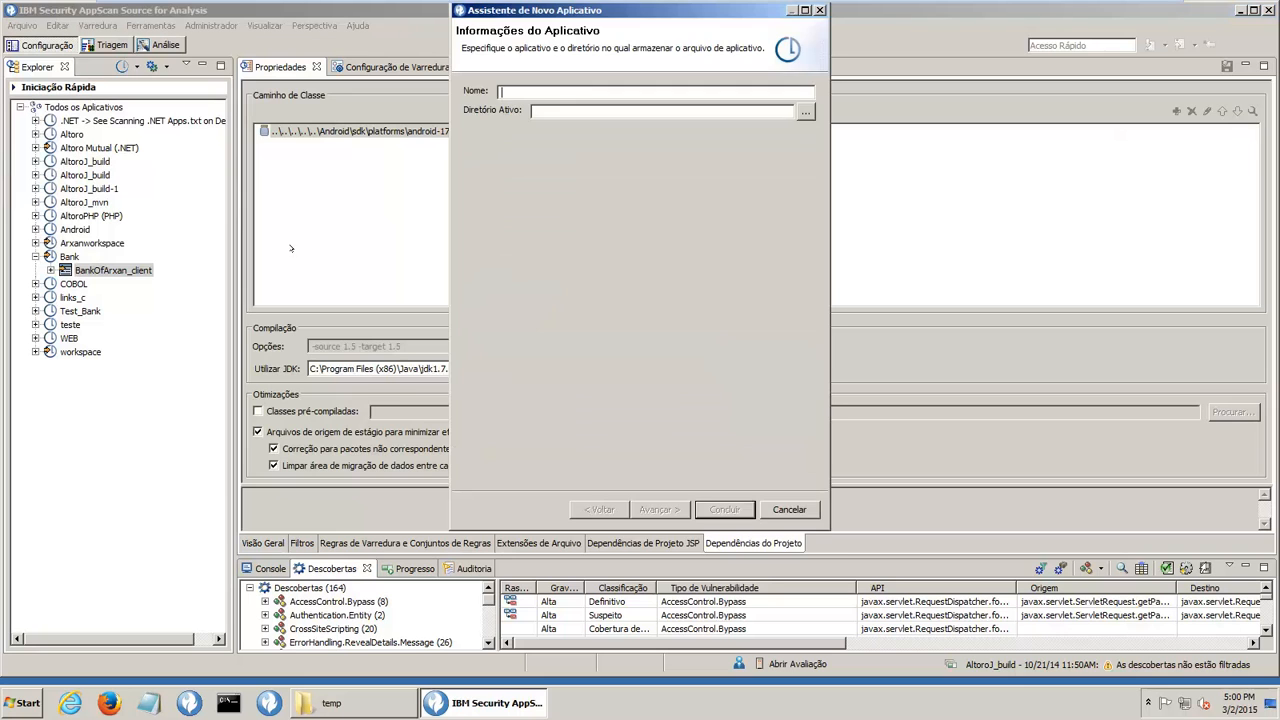
type("Test_bank")
left_click(805, 111)
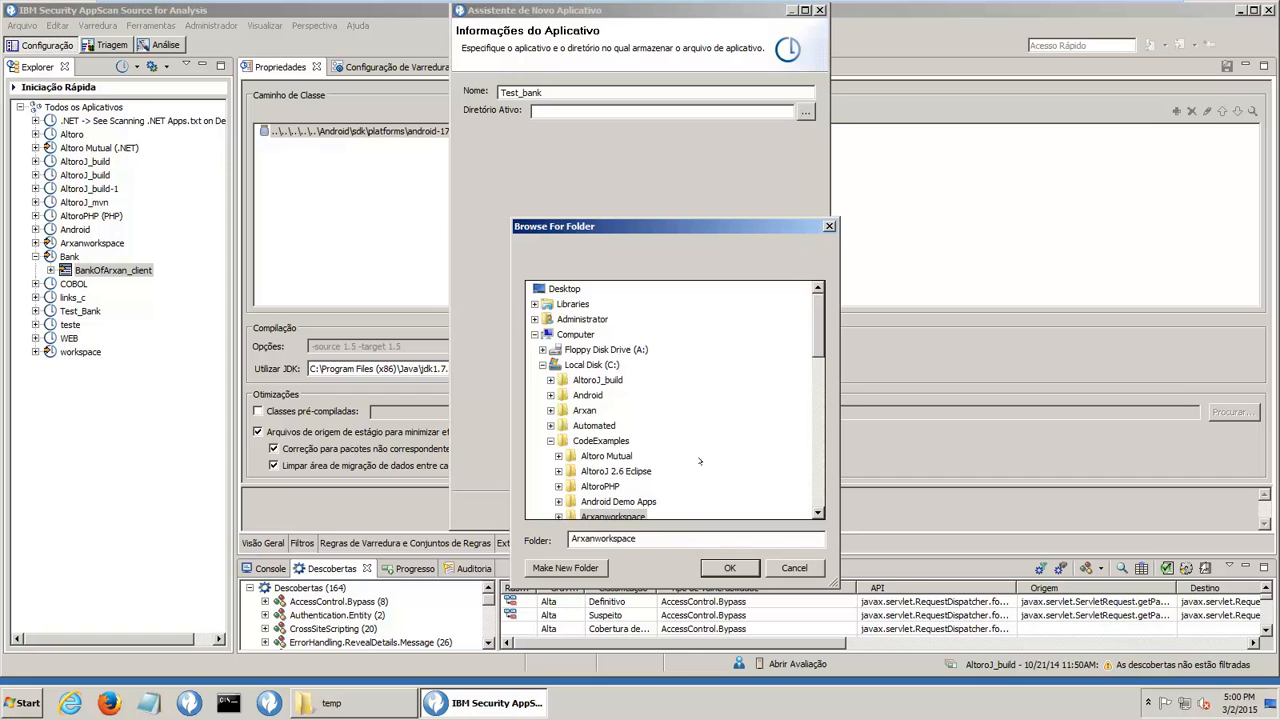
scroll(622, 484, "down", 2)
left_click(591, 472)
left_click(722, 567)
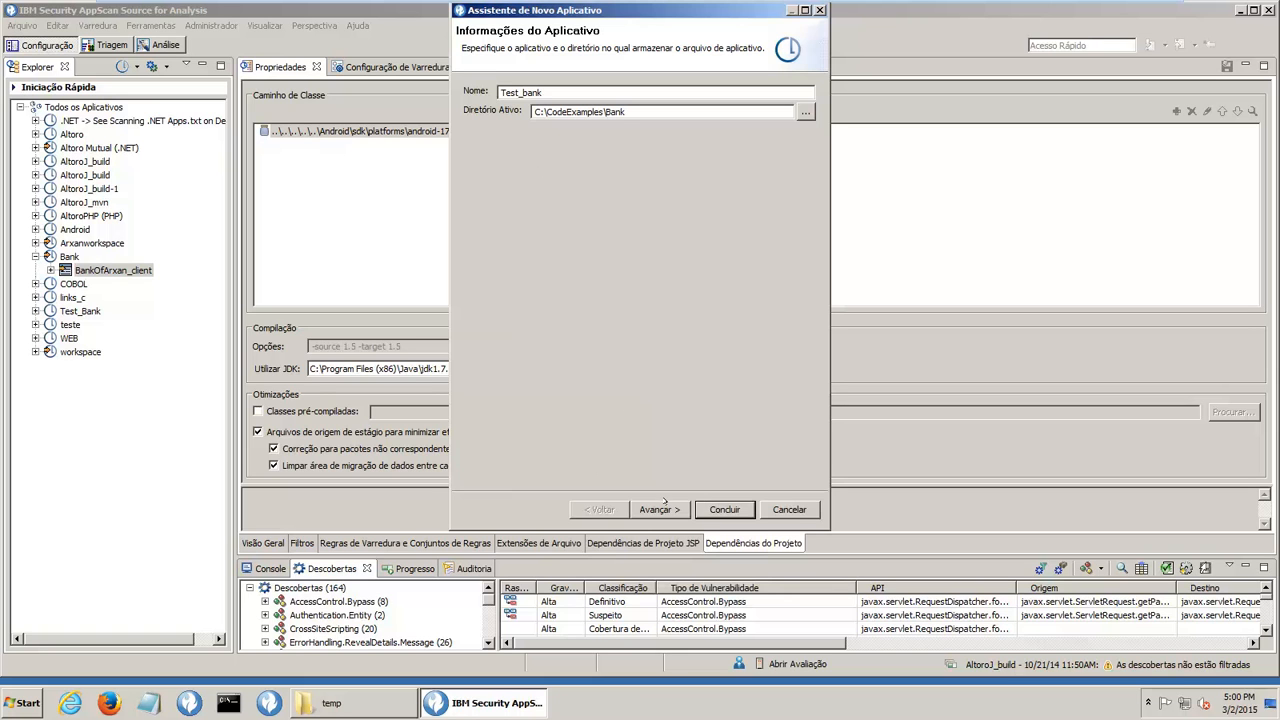
- Choose Java/JSP as the new application's project type and proceed to the project sources
left_click(662, 509)
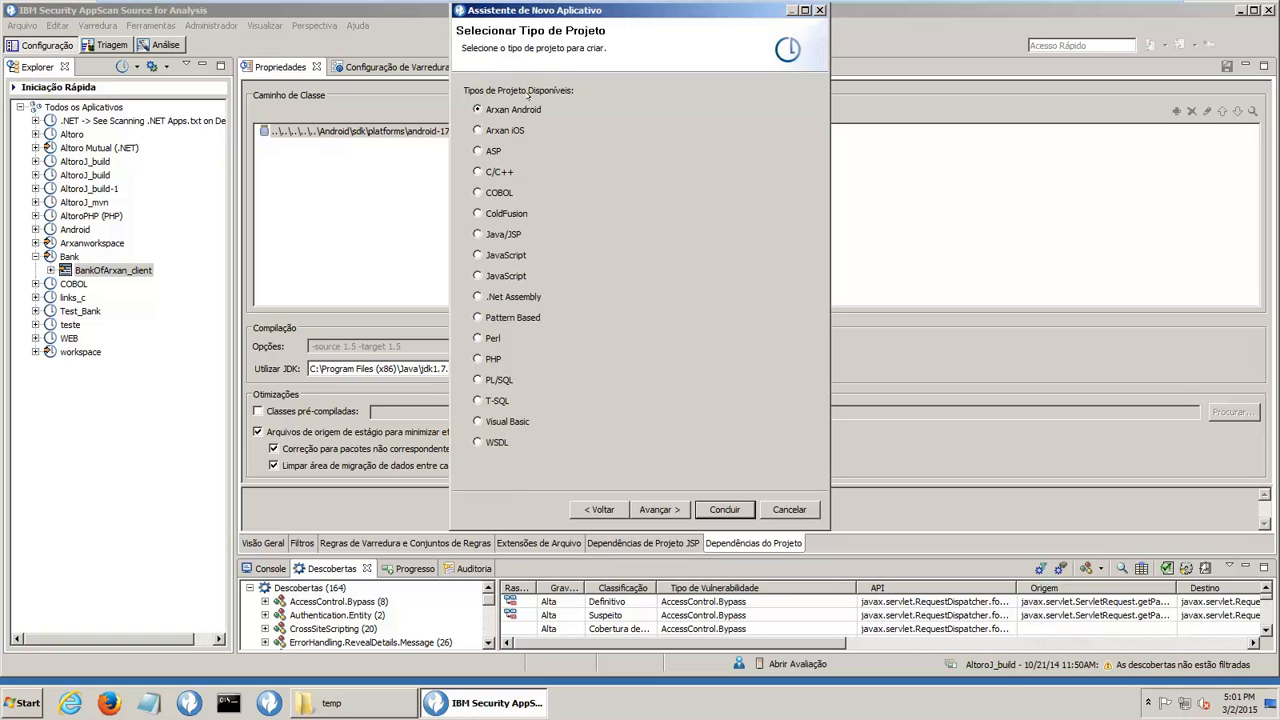
left_click(478, 233)
left_click(671, 509)
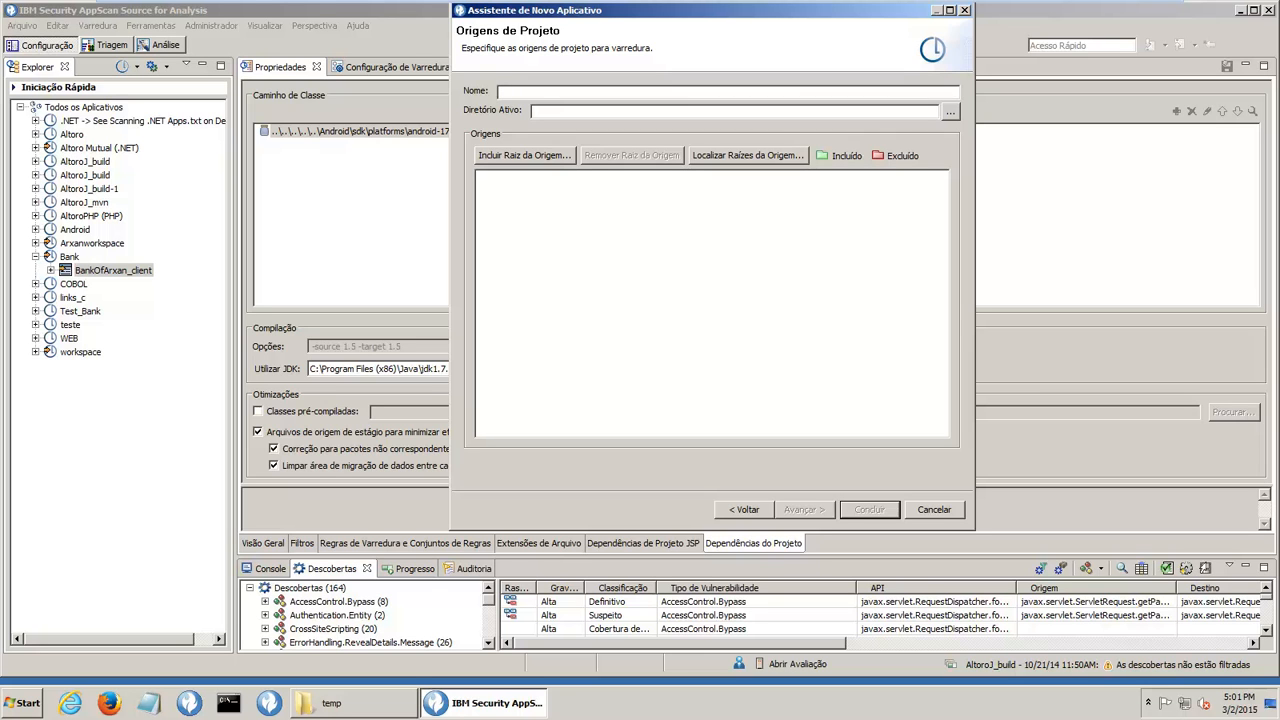
- Name the project Test_bank and set its working directory to C:\CodeExamples\Bank
type("Test_bank")
left_click(738, 107)
left_click(950, 111)
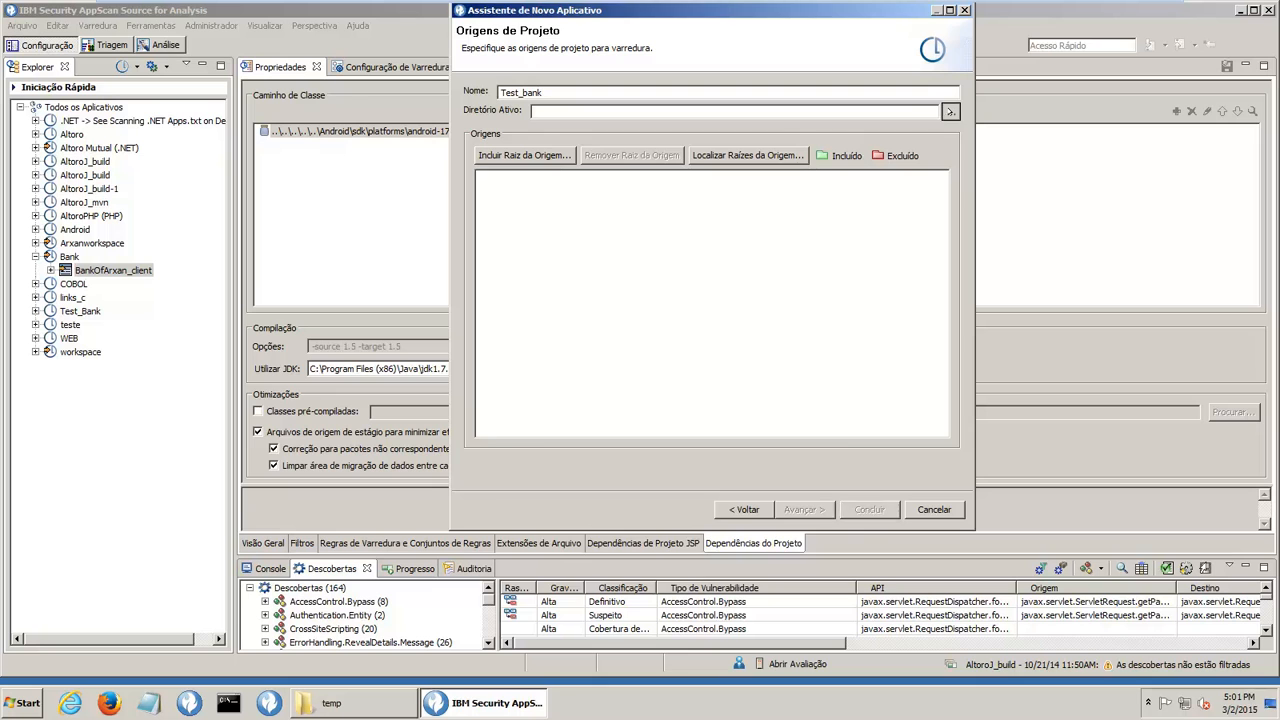
left_click(592, 501)
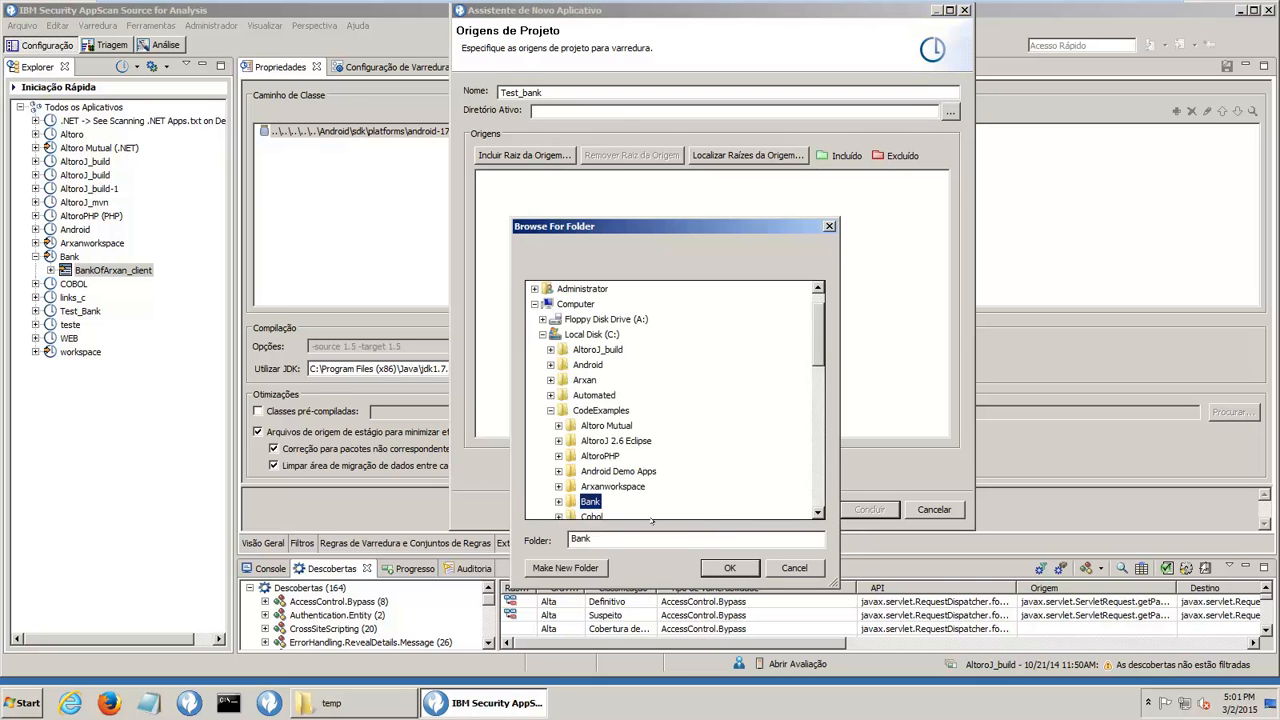
left_click(727, 567)
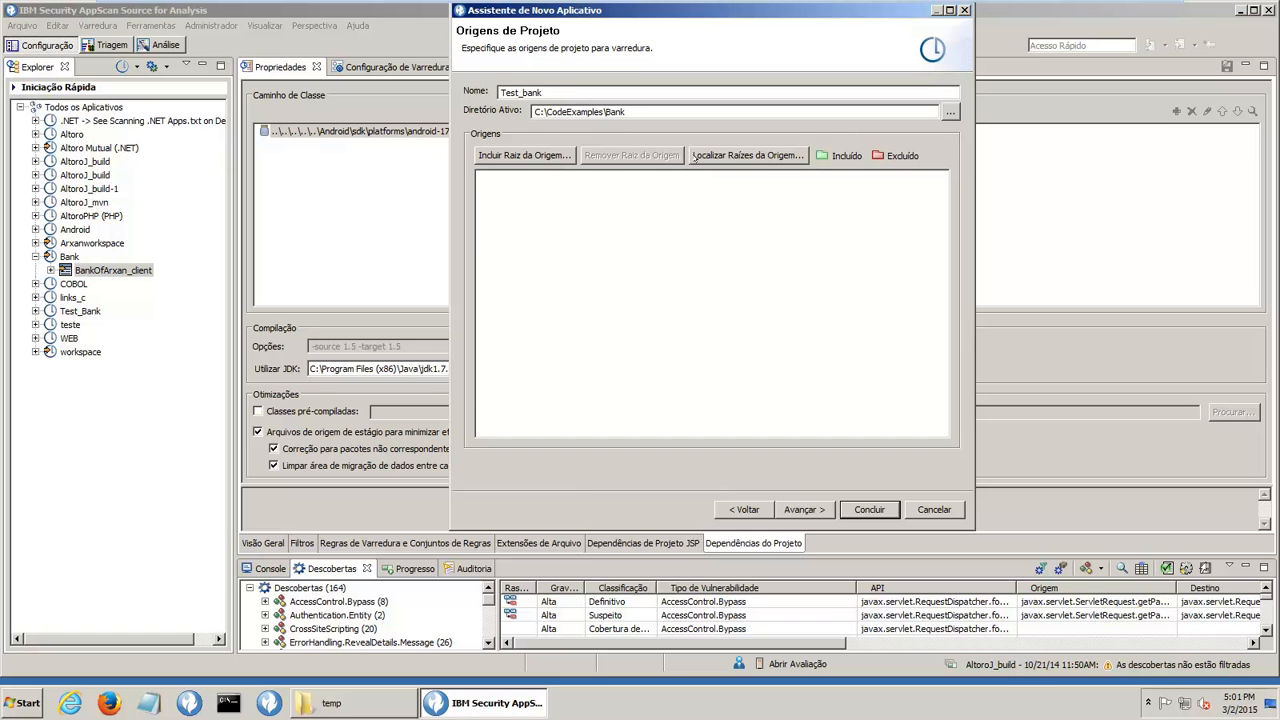
- Locate the source roots within the Bank folder and include all the gen and src directories in the project
left_click(706, 158)
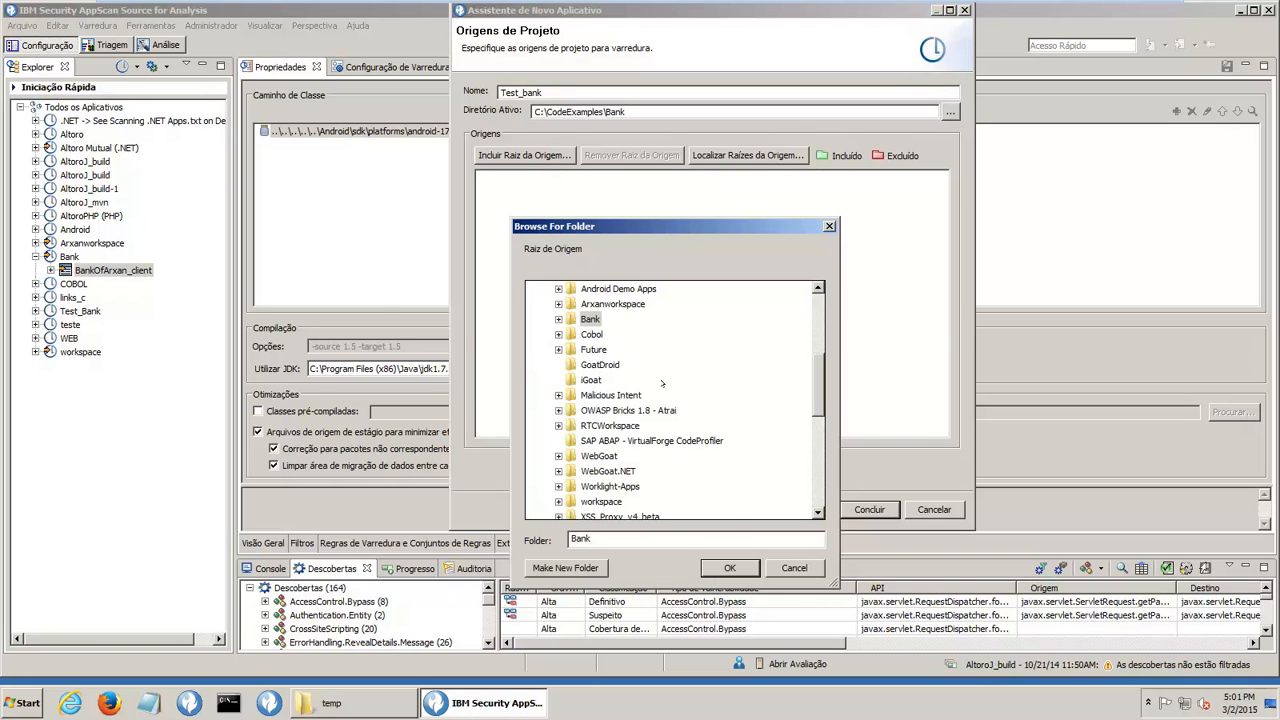
left_click(731, 568)
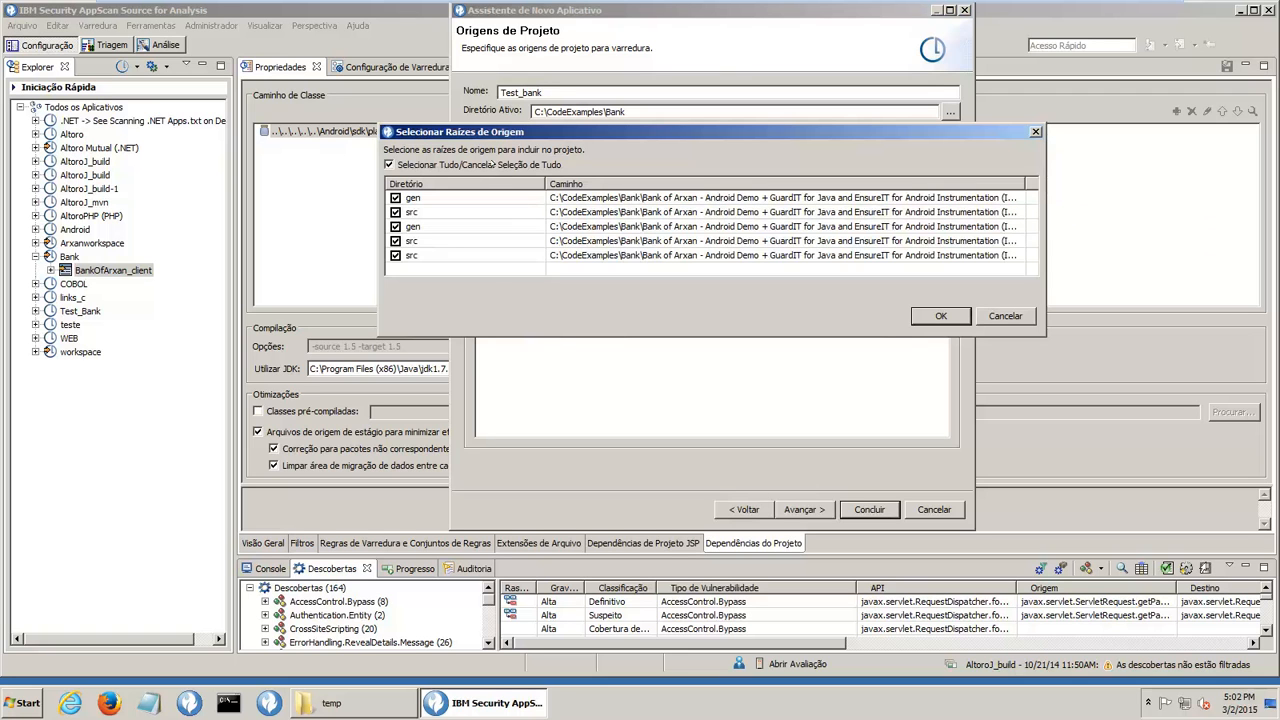
left_click(940, 316)
left_click(485, 218)
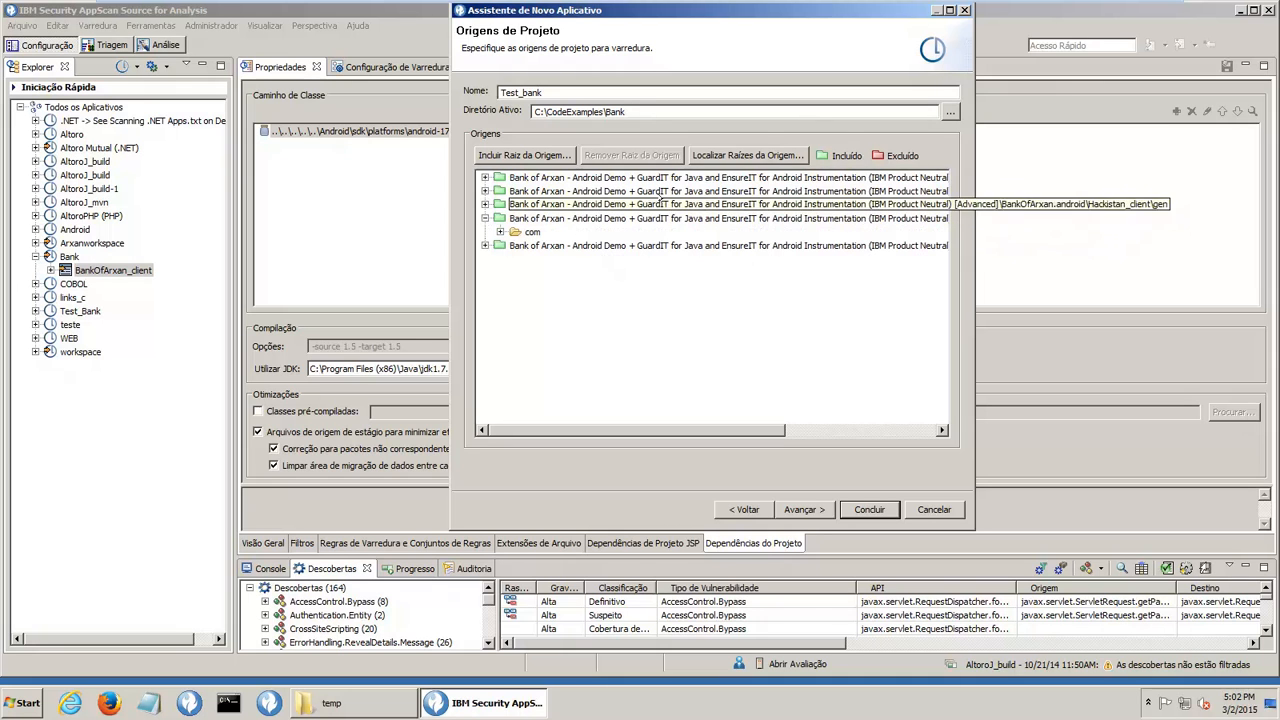
left_click(485, 218)
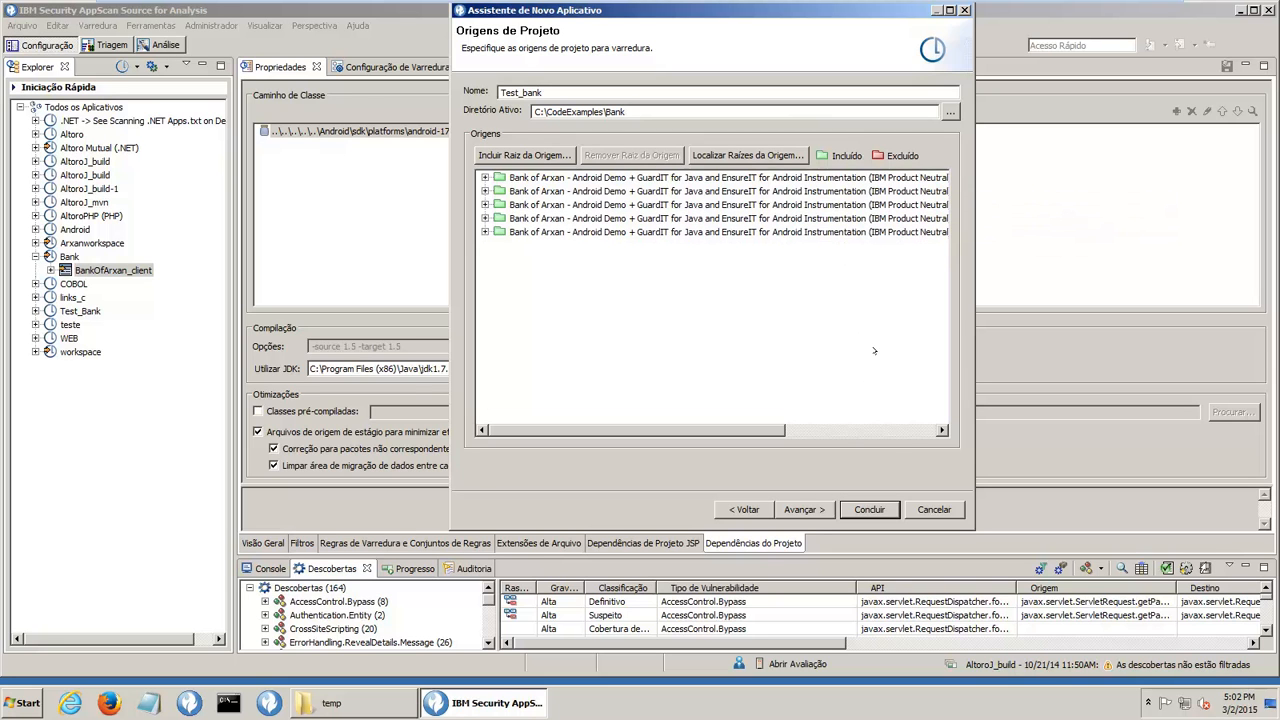
- Proceed past the JSP dependencies to the Java project dependencies, leaving web content (JSP) disabled and Tomcat 7 as compiler
left_click(784, 510)
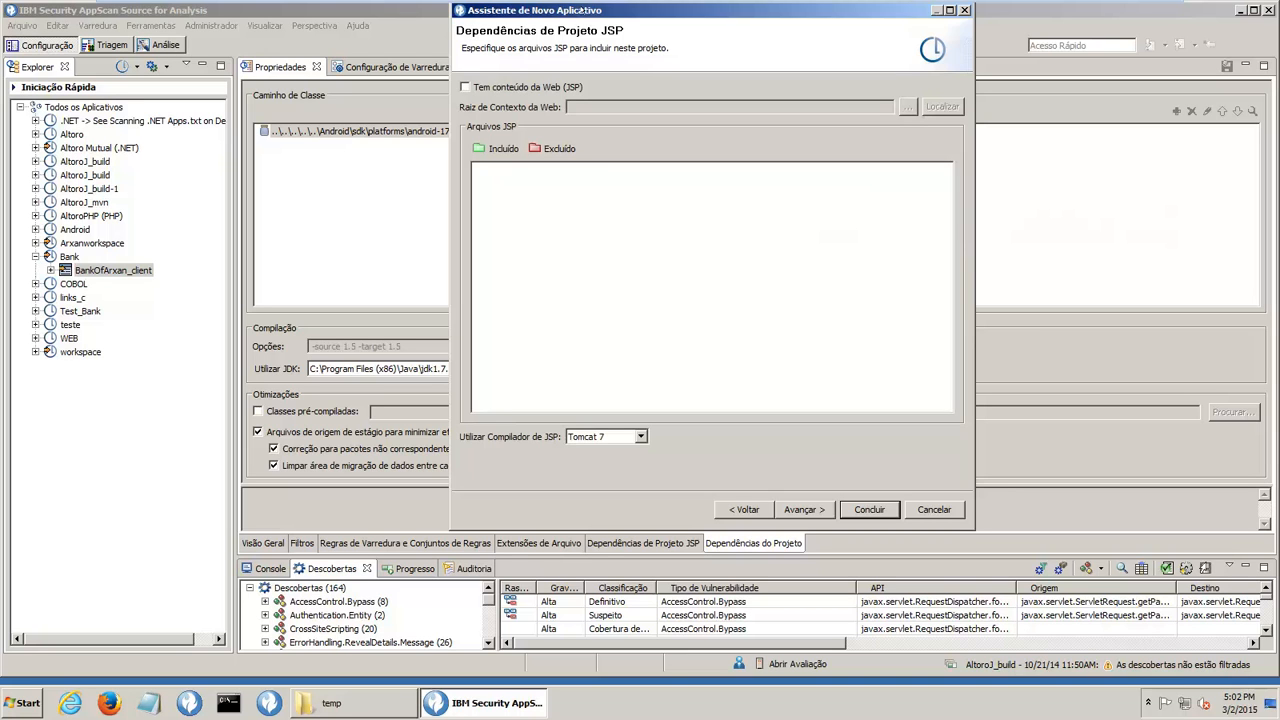
left_click(463, 85)
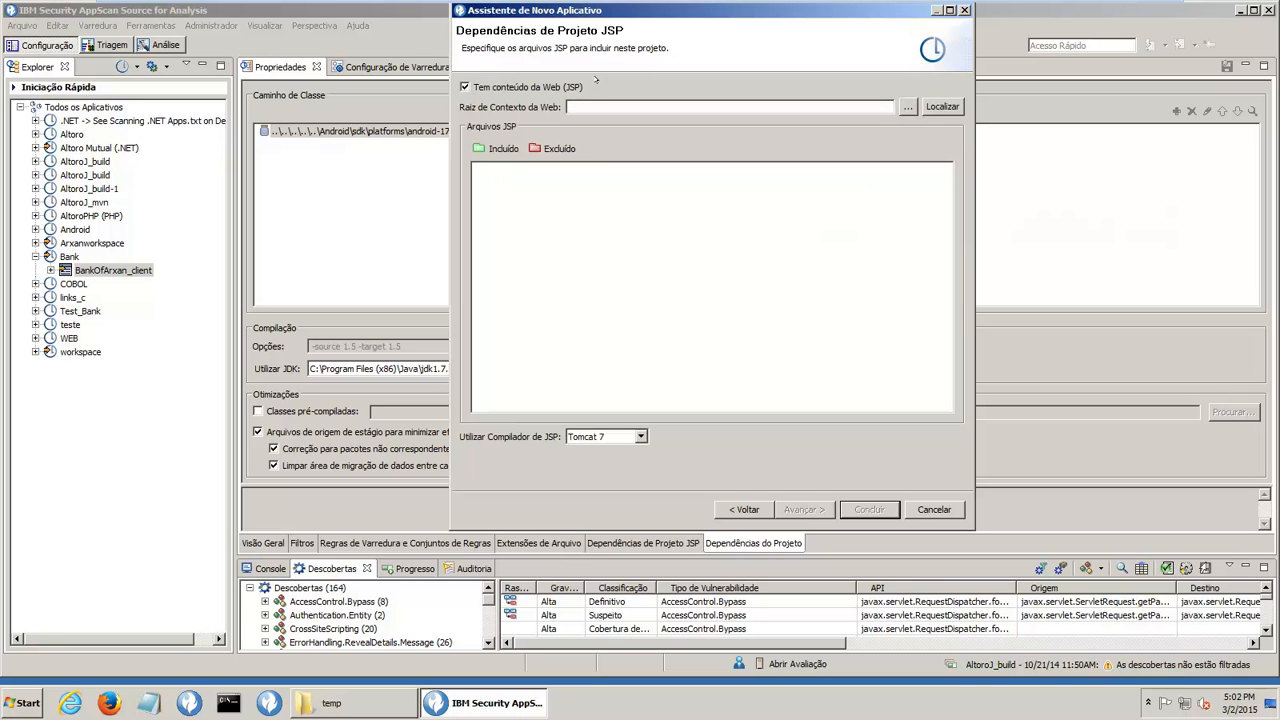
left_click(479, 88)
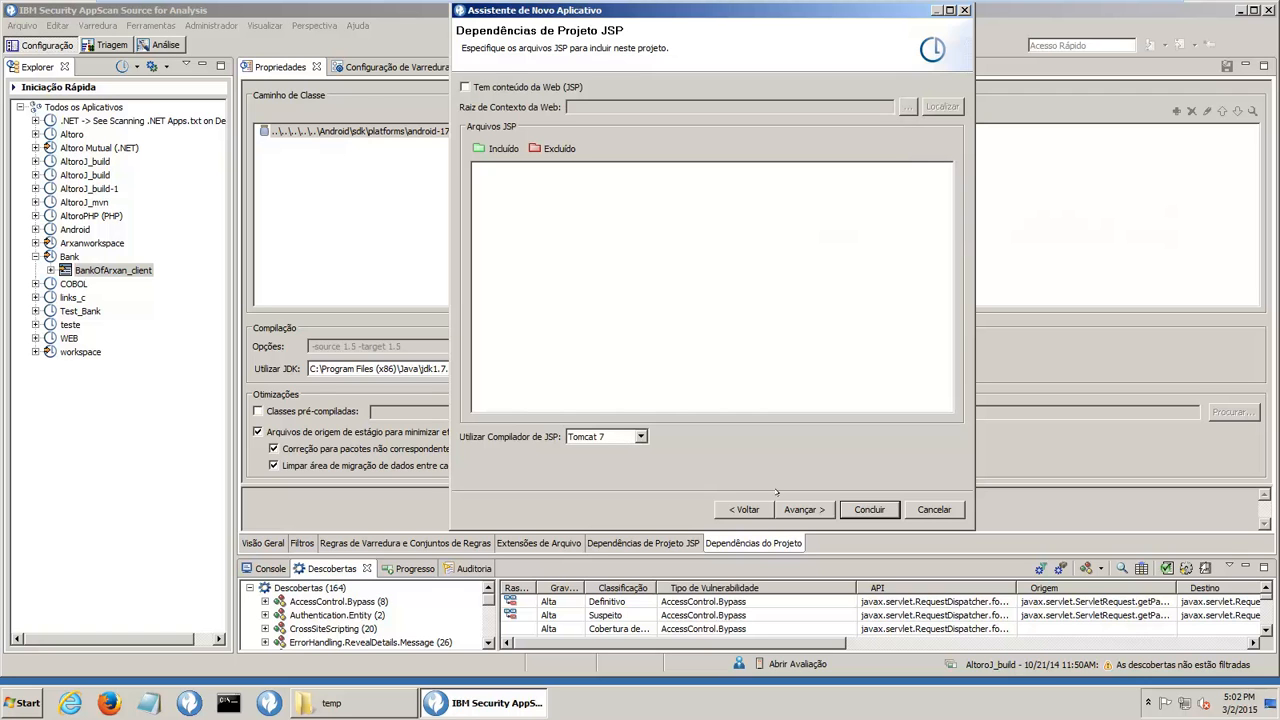
left_click(803, 510)
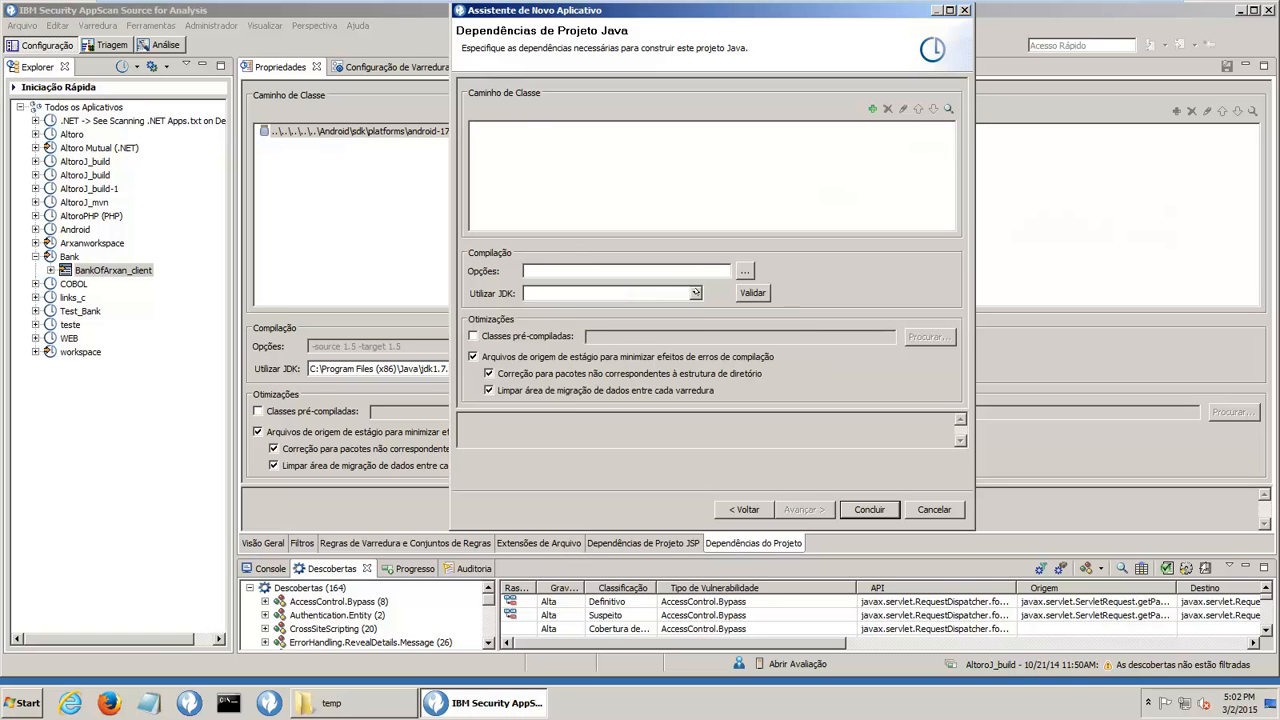
- Choose IBM JDK 1.7 (AppScan Source) for compilation and finish creating the application, overwriting the existing Test_bank.paf
left_click(695, 293)
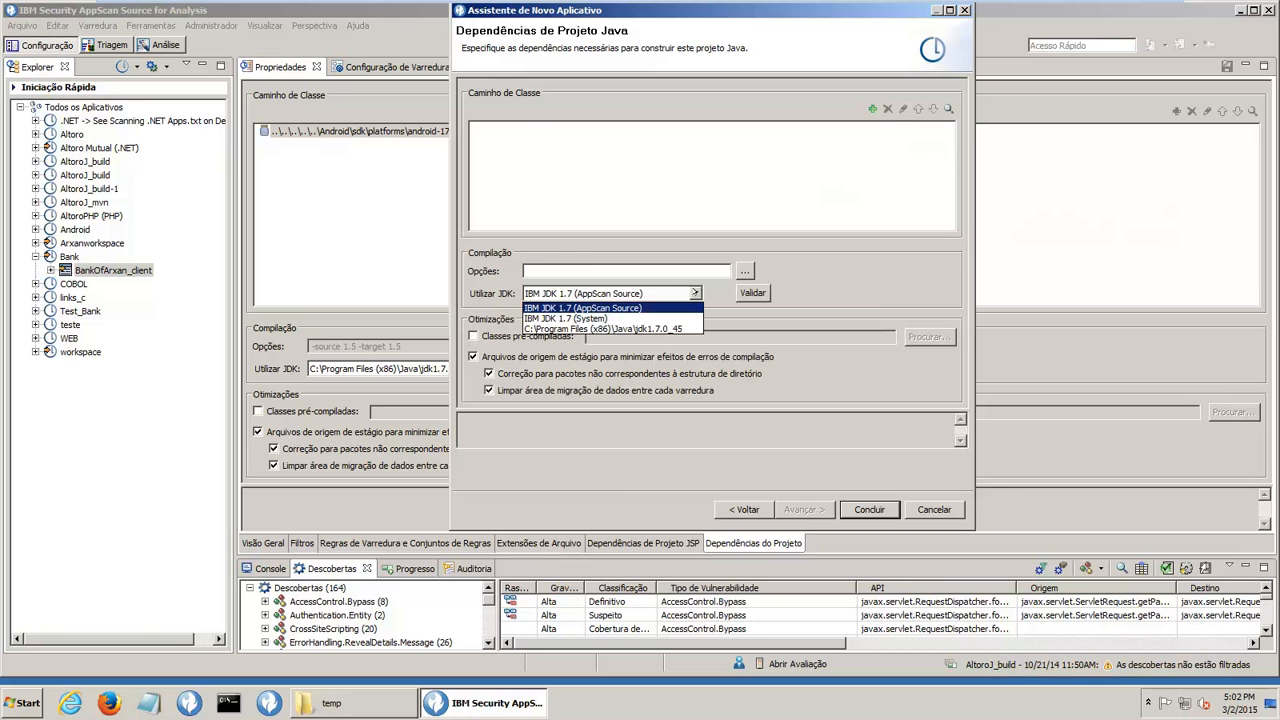
left_click(671, 296)
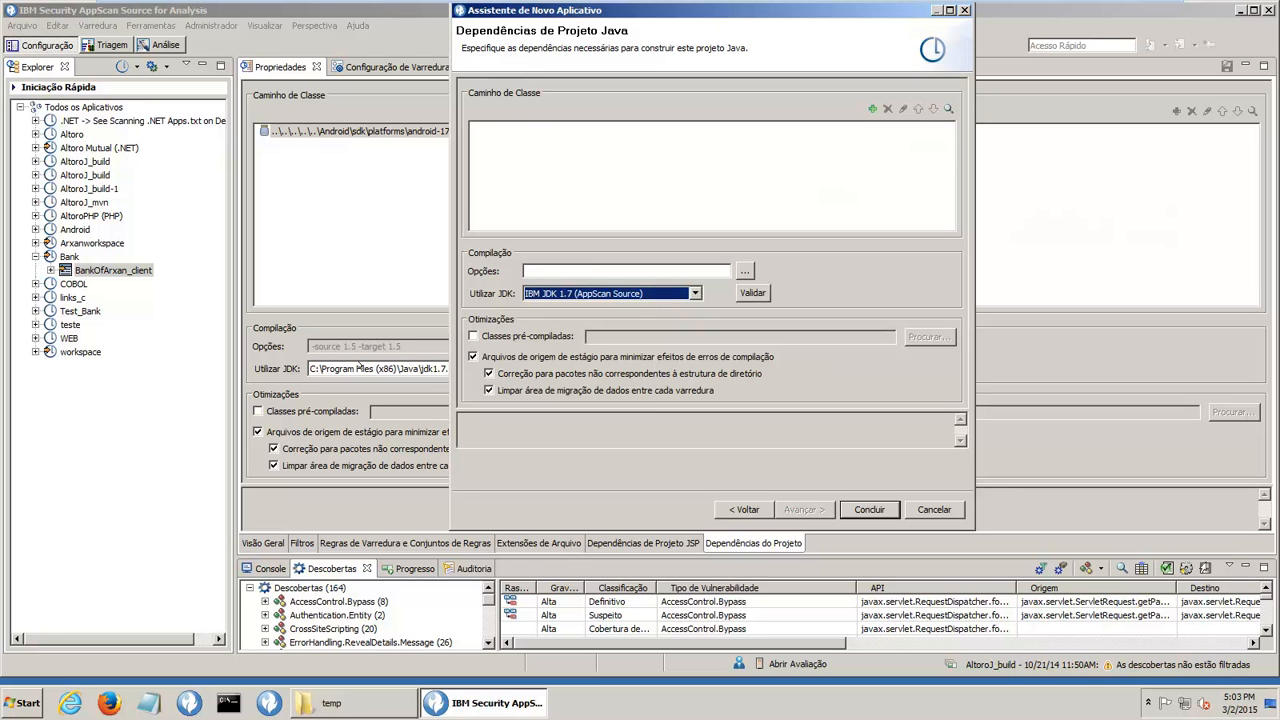
left_click(693, 294)
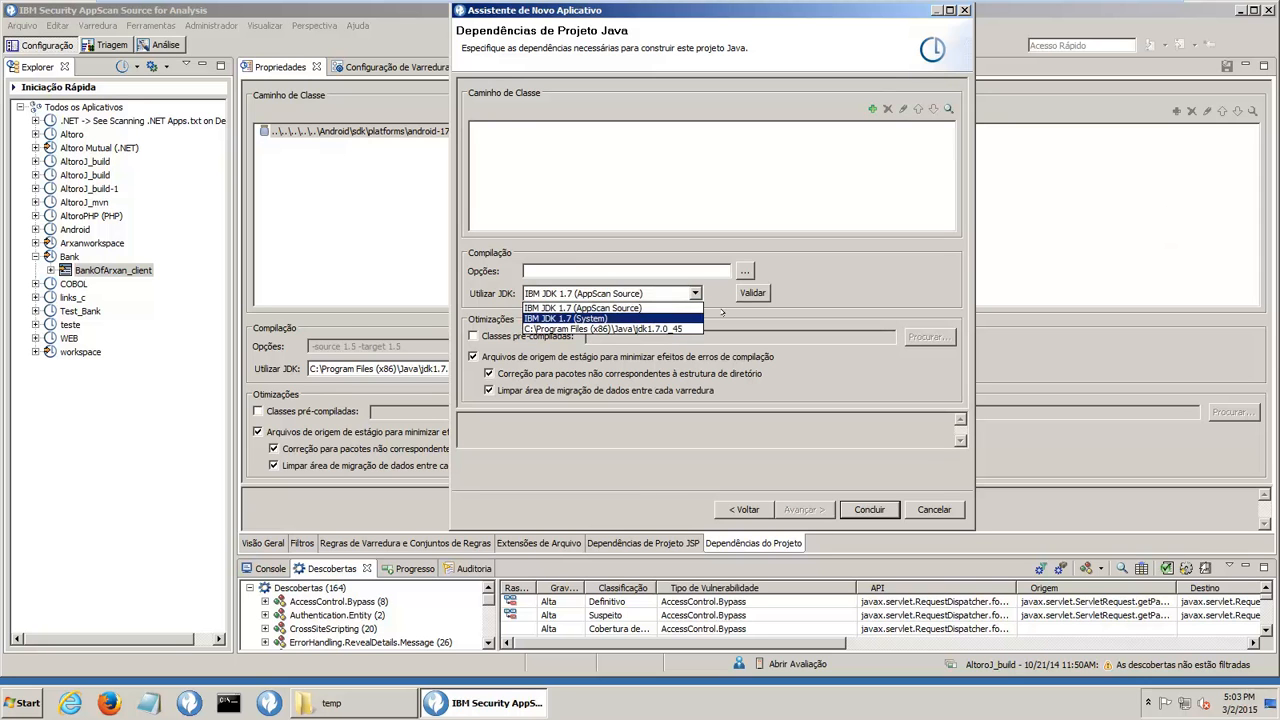
left_click(818, 296)
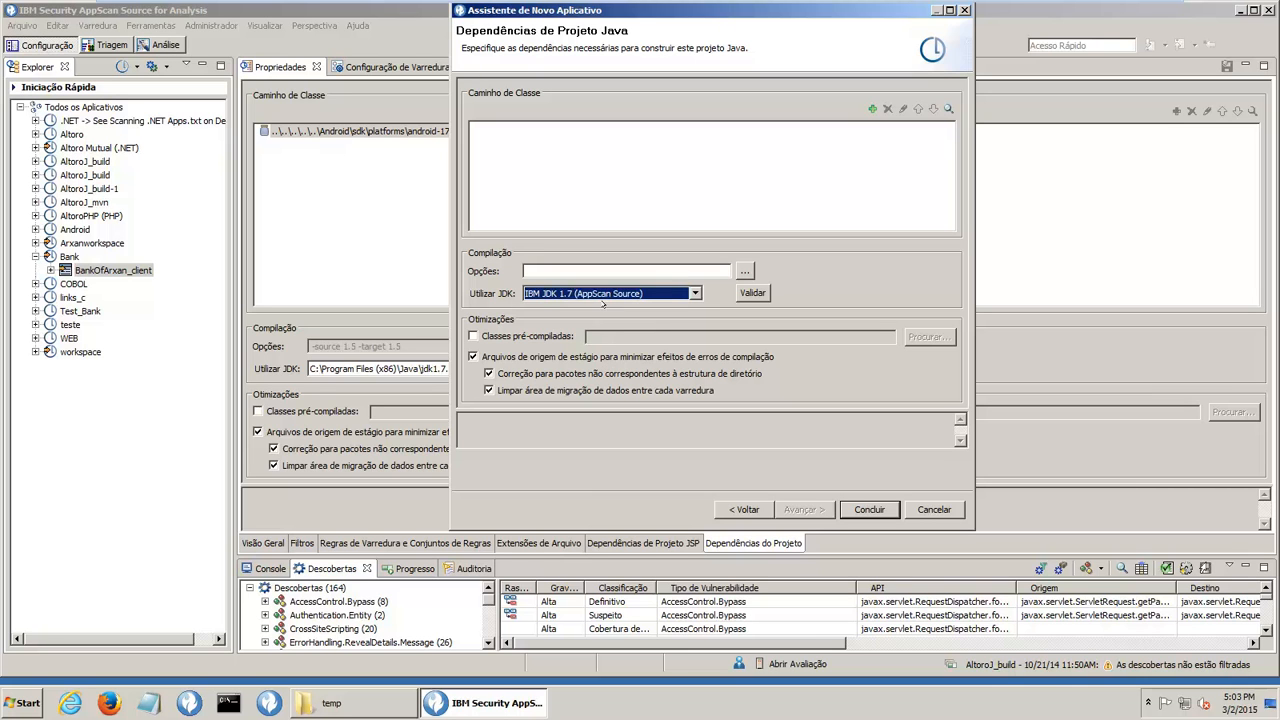
left_click(869, 505)
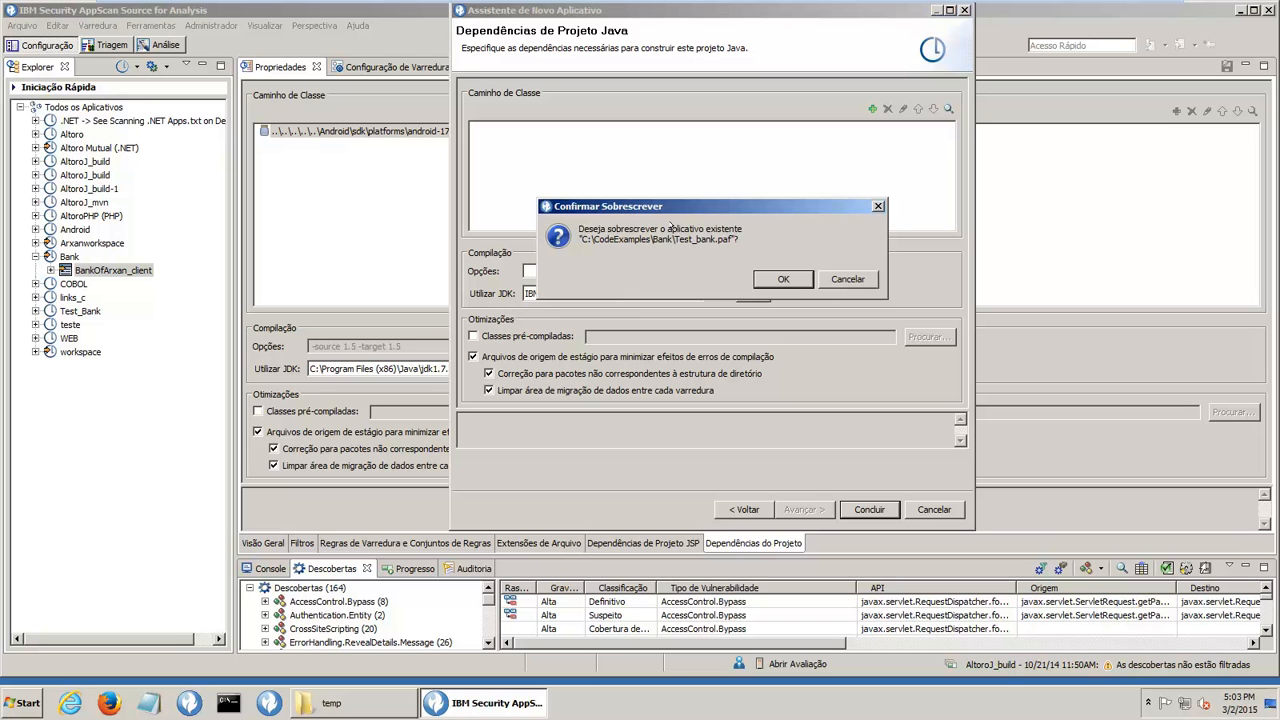
left_click(783, 279)
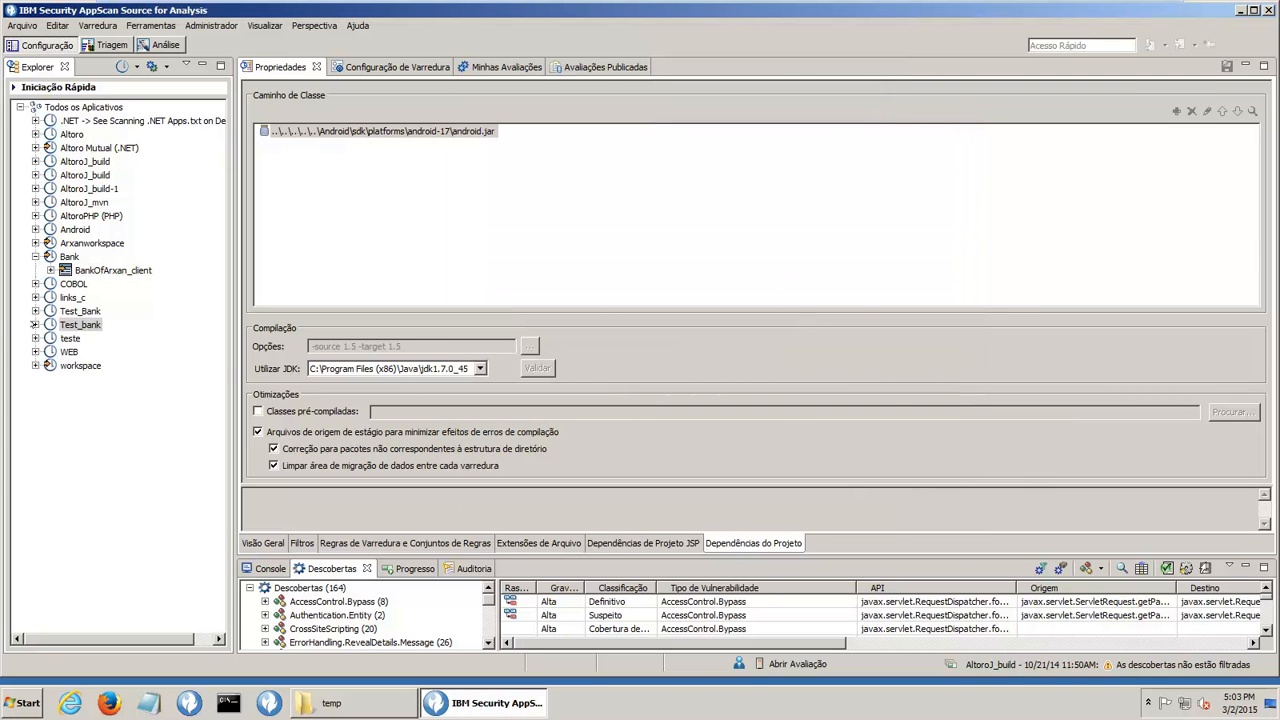
- Compare the class path dependencies of the Test_bank and BankOfArxan_client projects, and check where JAR files are added for Test_bank
left_click(35, 325)
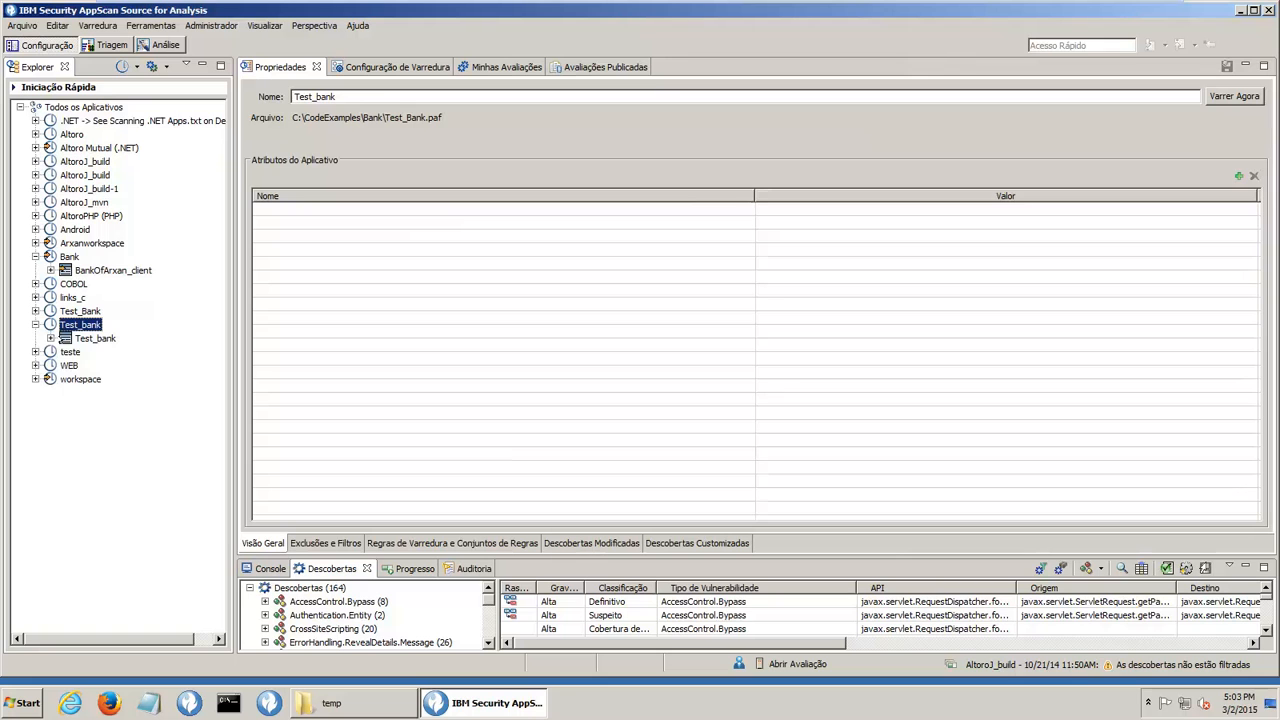
left_click(88, 340)
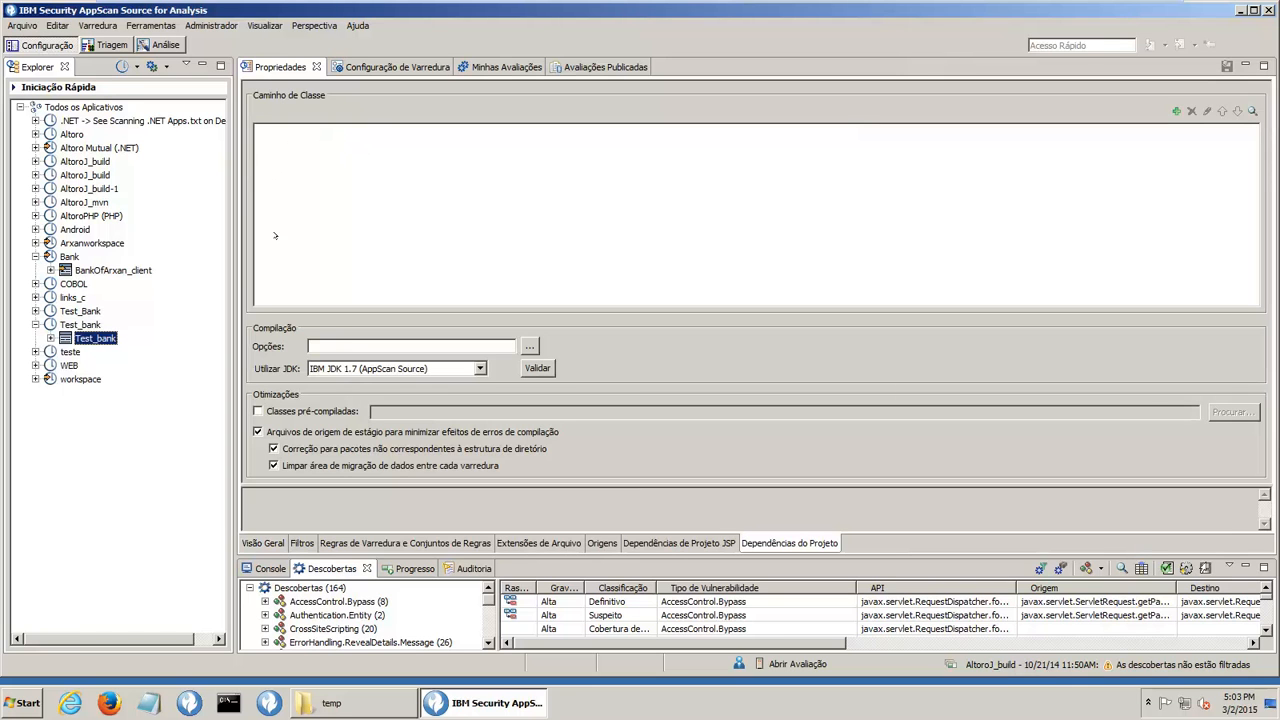
left_click(131, 271)
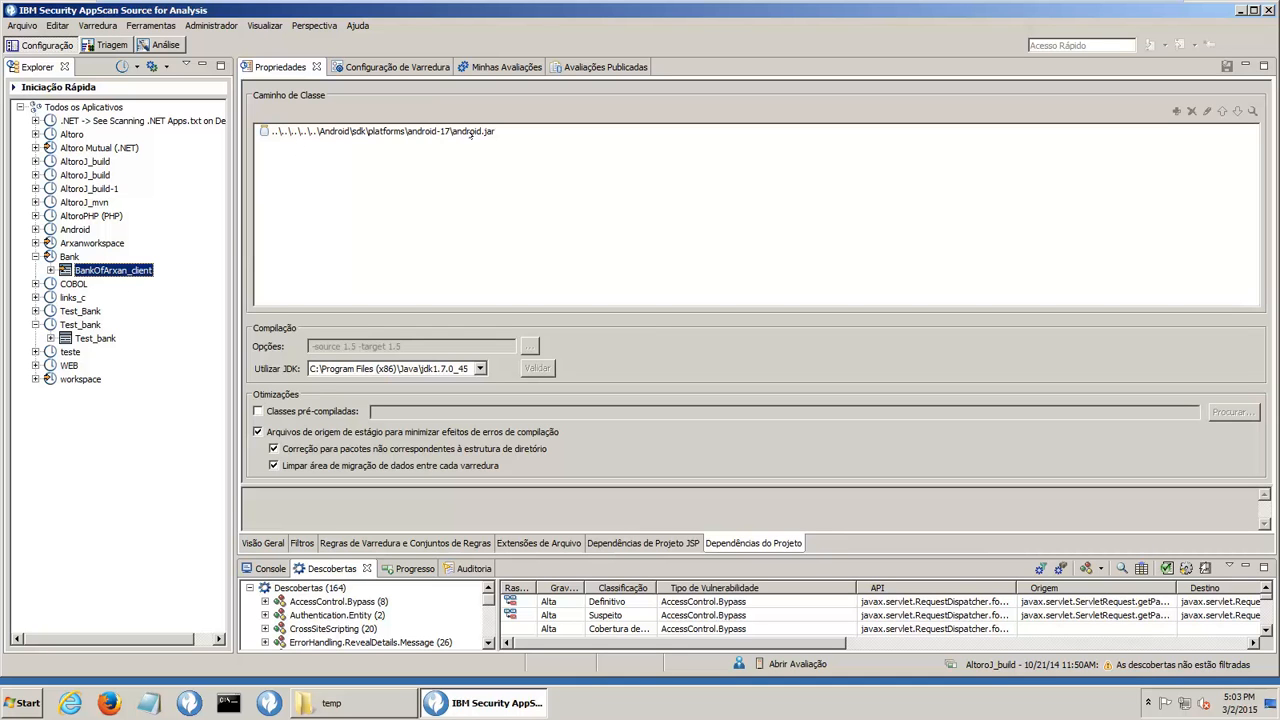
left_click(94, 339)
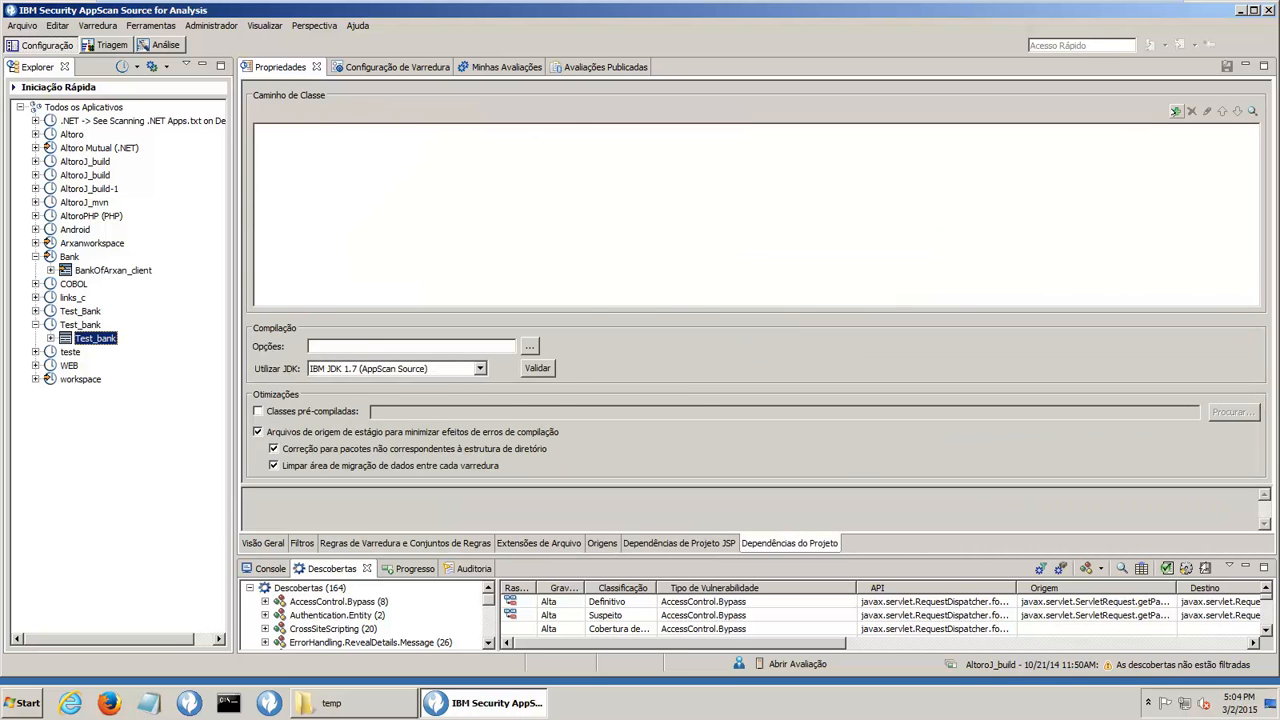
left_click(1174, 111)
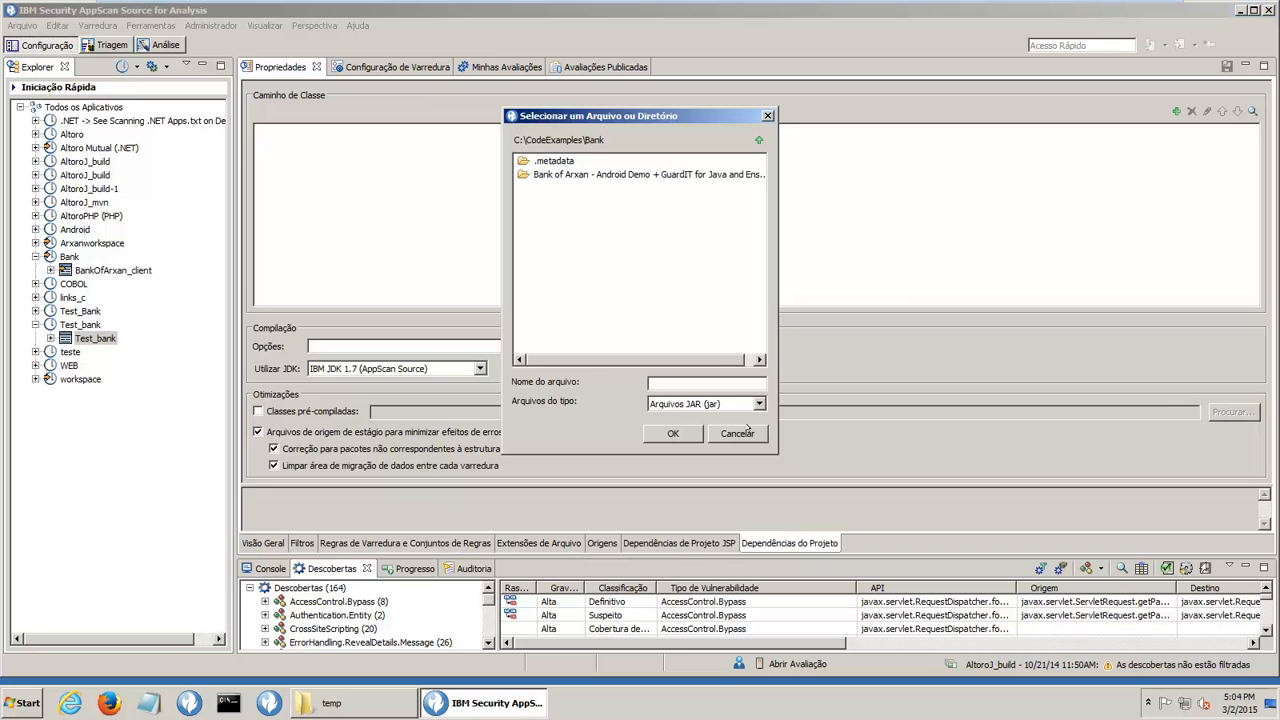
left_click(736, 434)
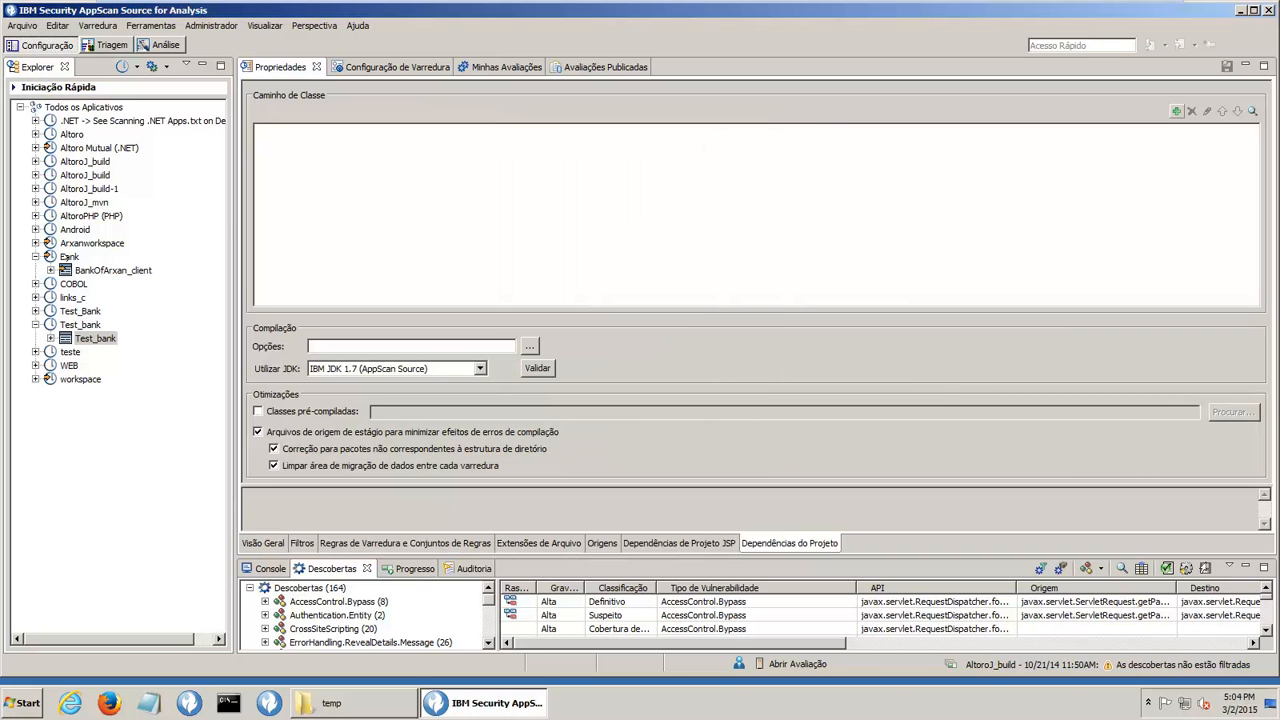
- Check the available scan configurations for the Bank application's BankOfArxan_client project and scan it with the default one
left_click(68, 257)
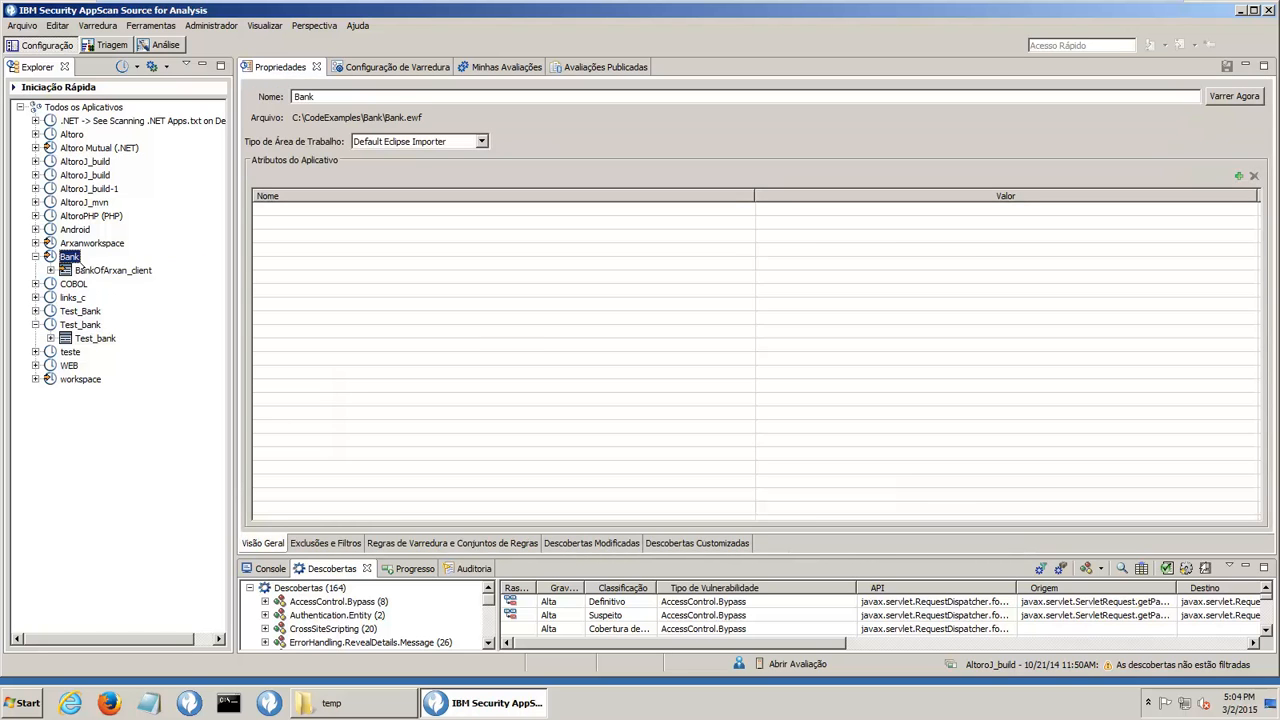
left_click(88, 270)
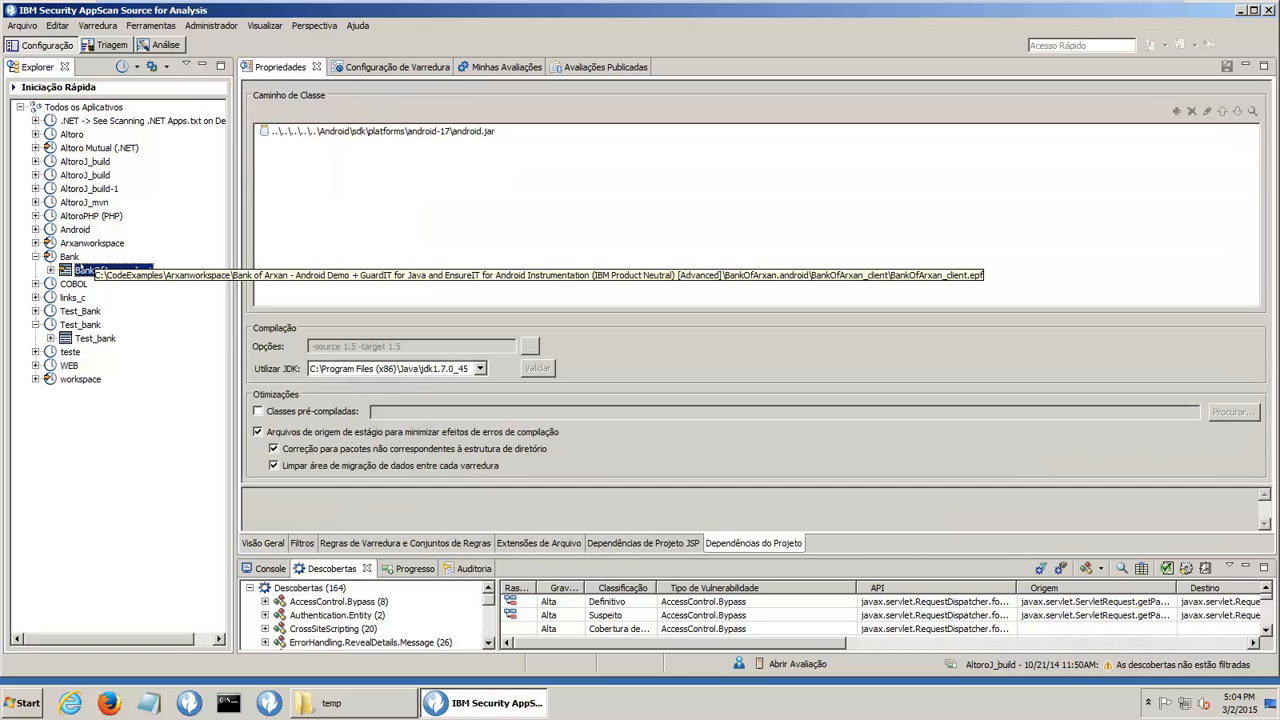
right_click(87, 269)
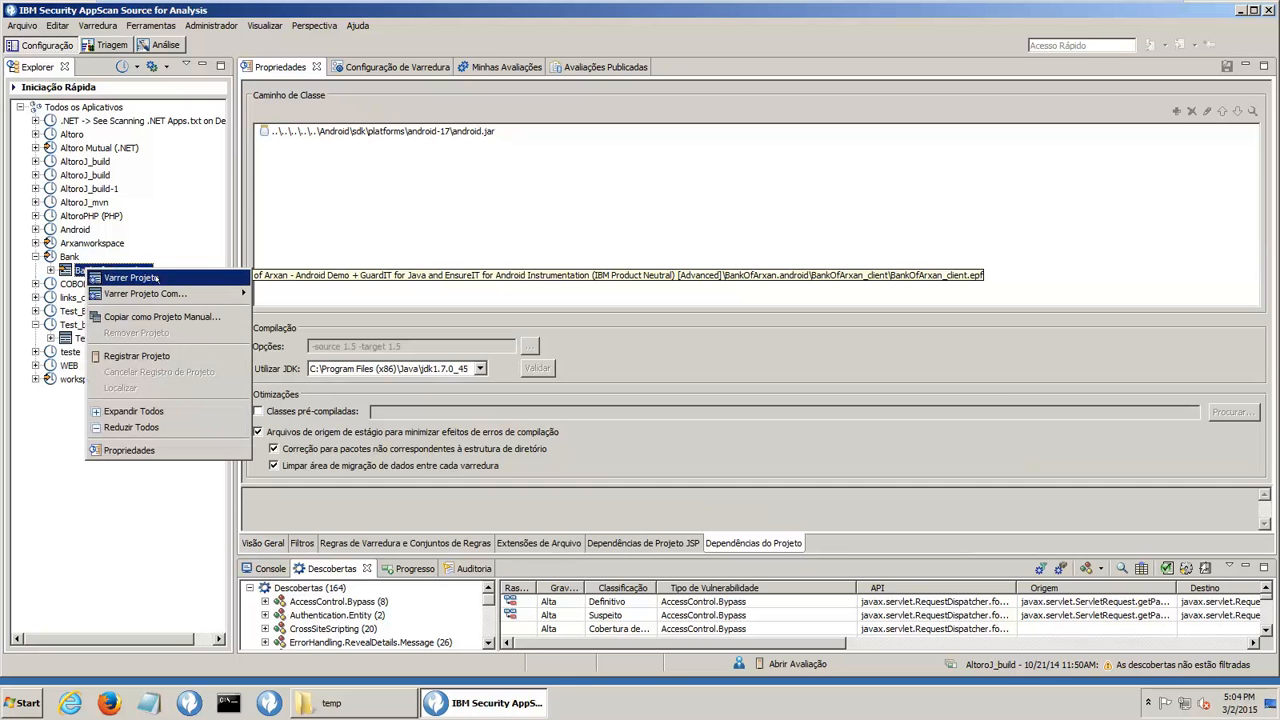
mouse_move(148, 291)
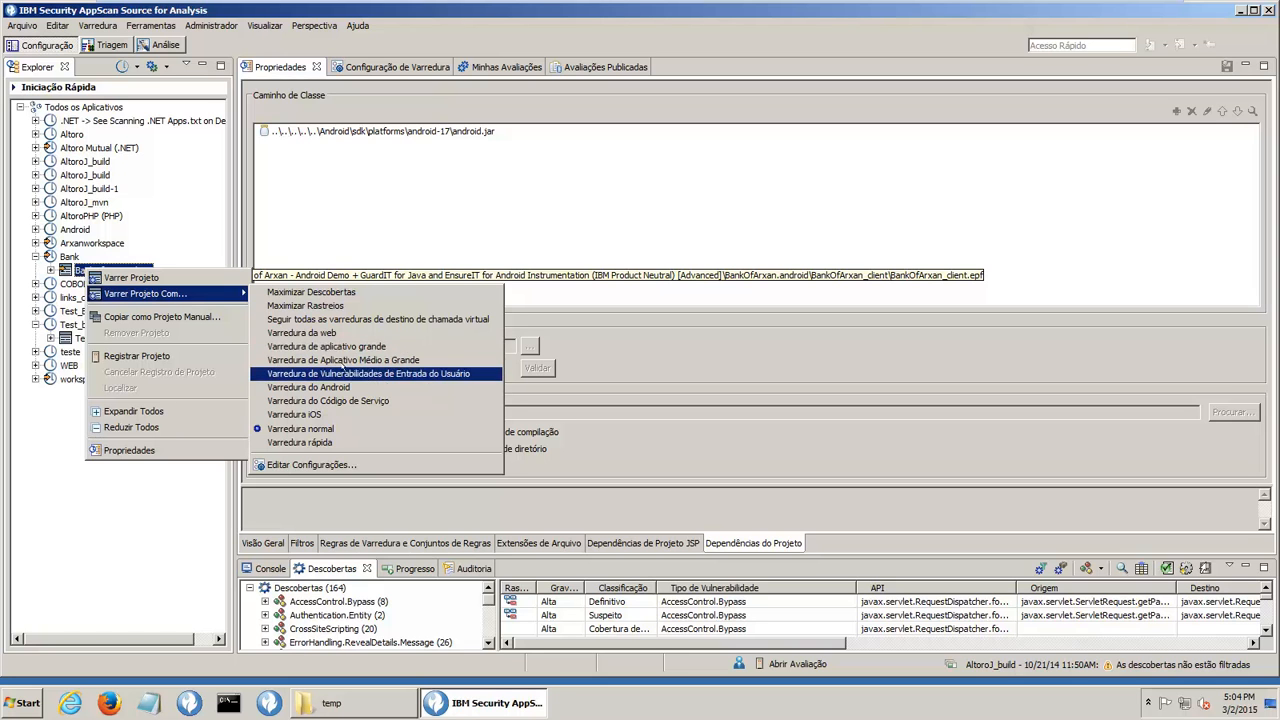
left_click(213, 276)
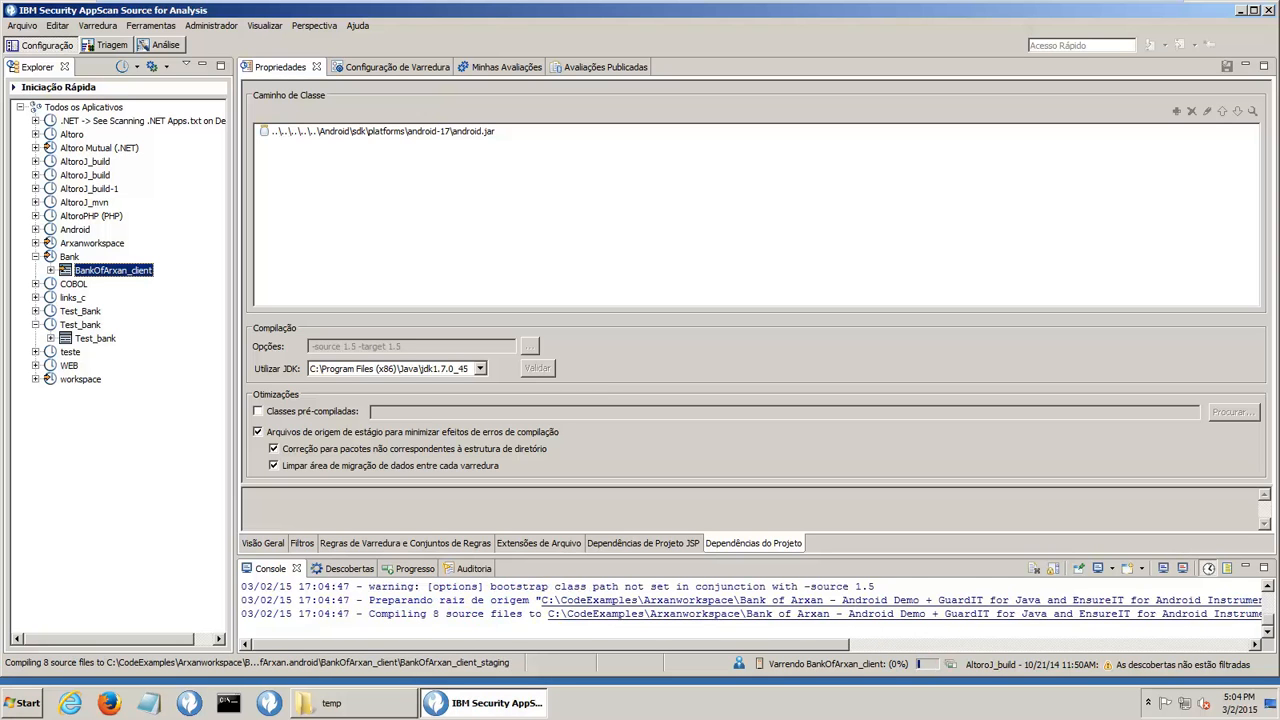
- Enlarge the console area and review the scan's output log for BankOfArxan_client
left_click_drag(654, 553, 654, 348)
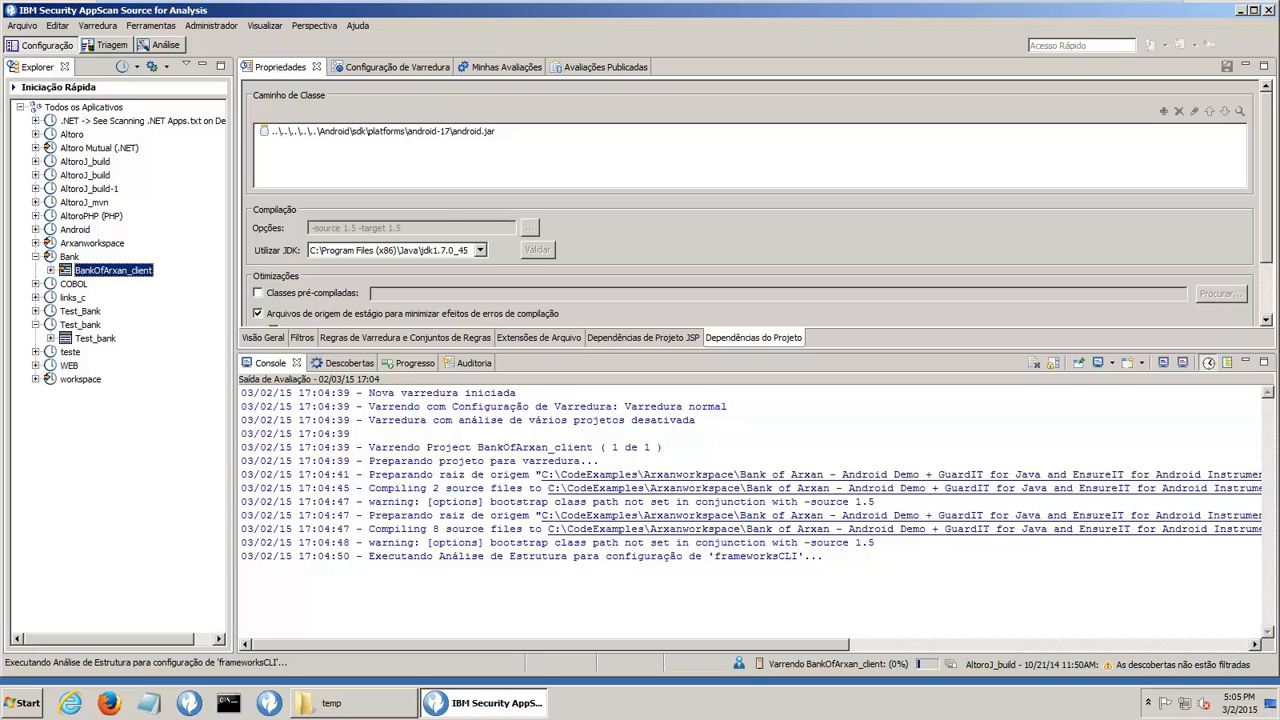
left_click_drag(241, 392, 824, 557)
left_click(824, 556)
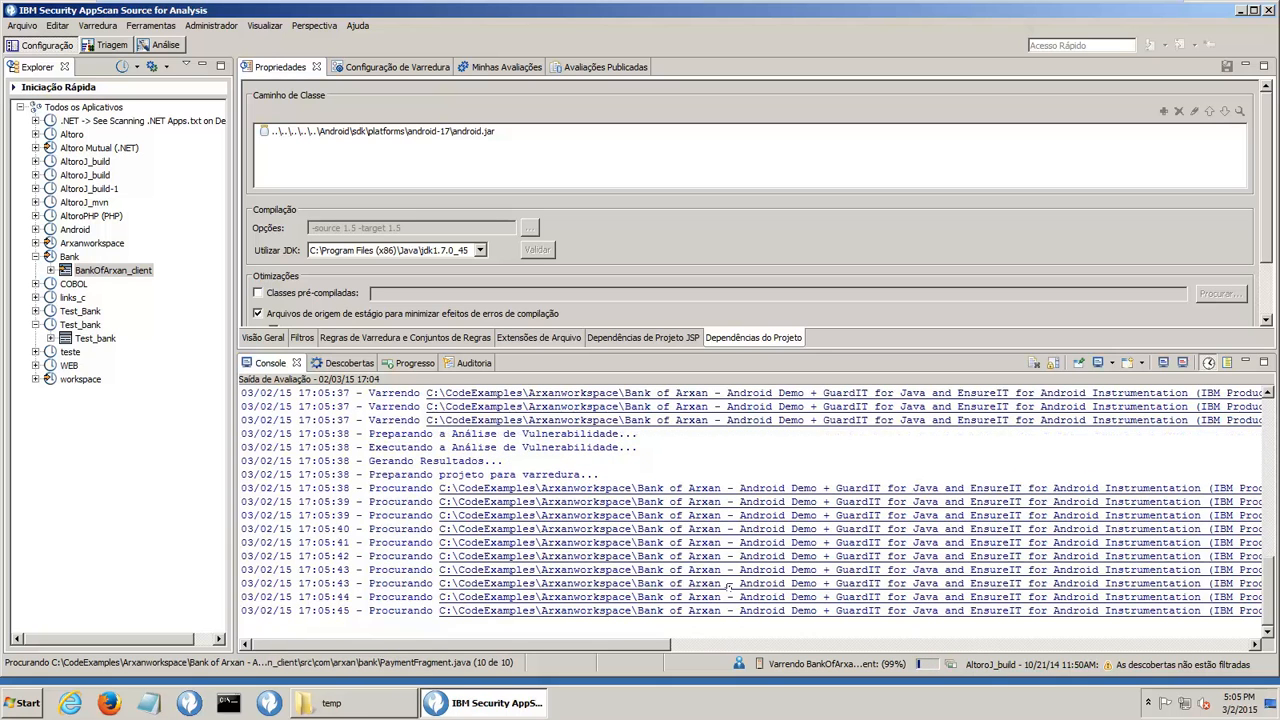
left_click_drag(1269, 594, 1275, 402)
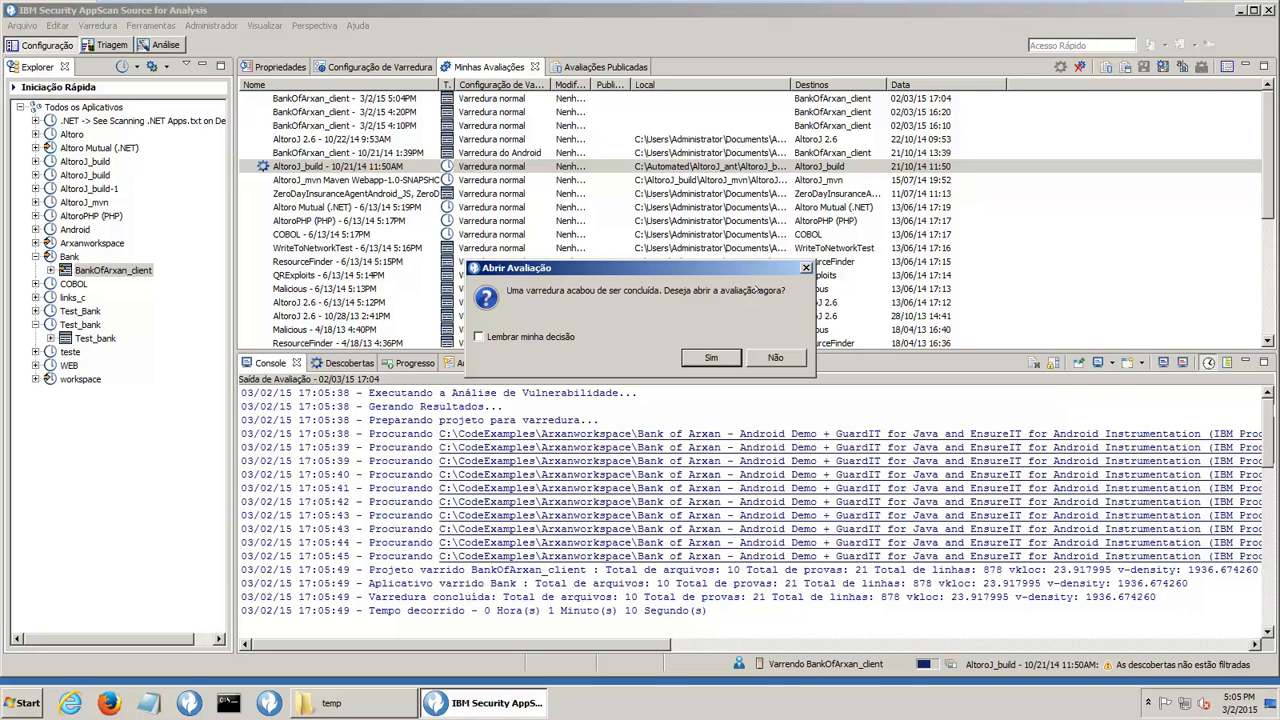
- Open the completed BankOfArxan_client assessment and view it in the configuration, triage and analysis perspectives
left_click(703, 355)
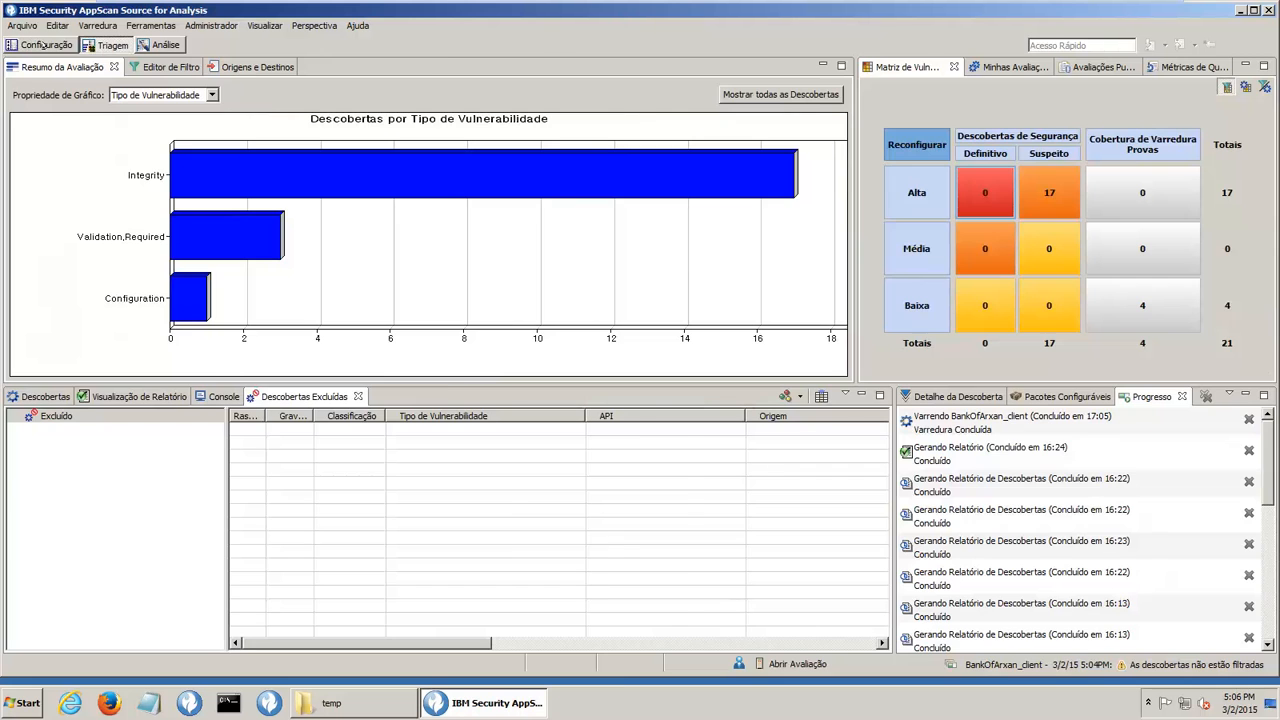
left_click(45, 46)
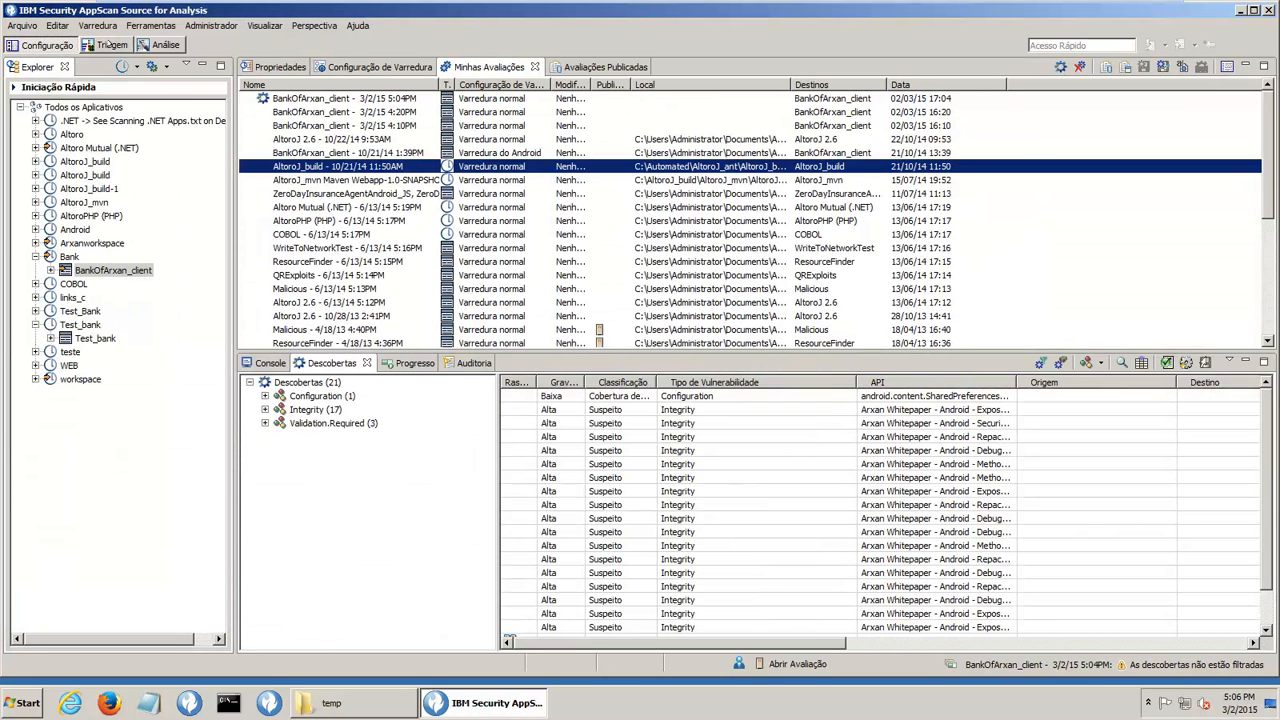
left_click(106, 45)
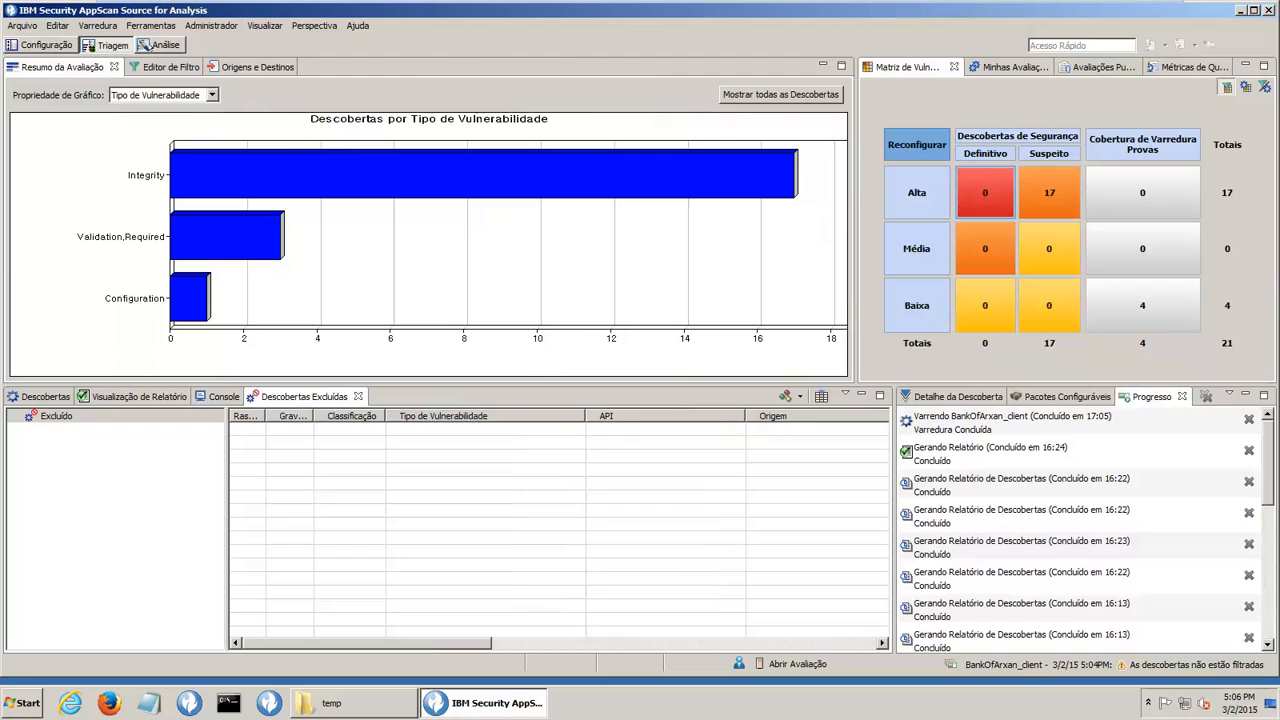
left_click(150, 45)
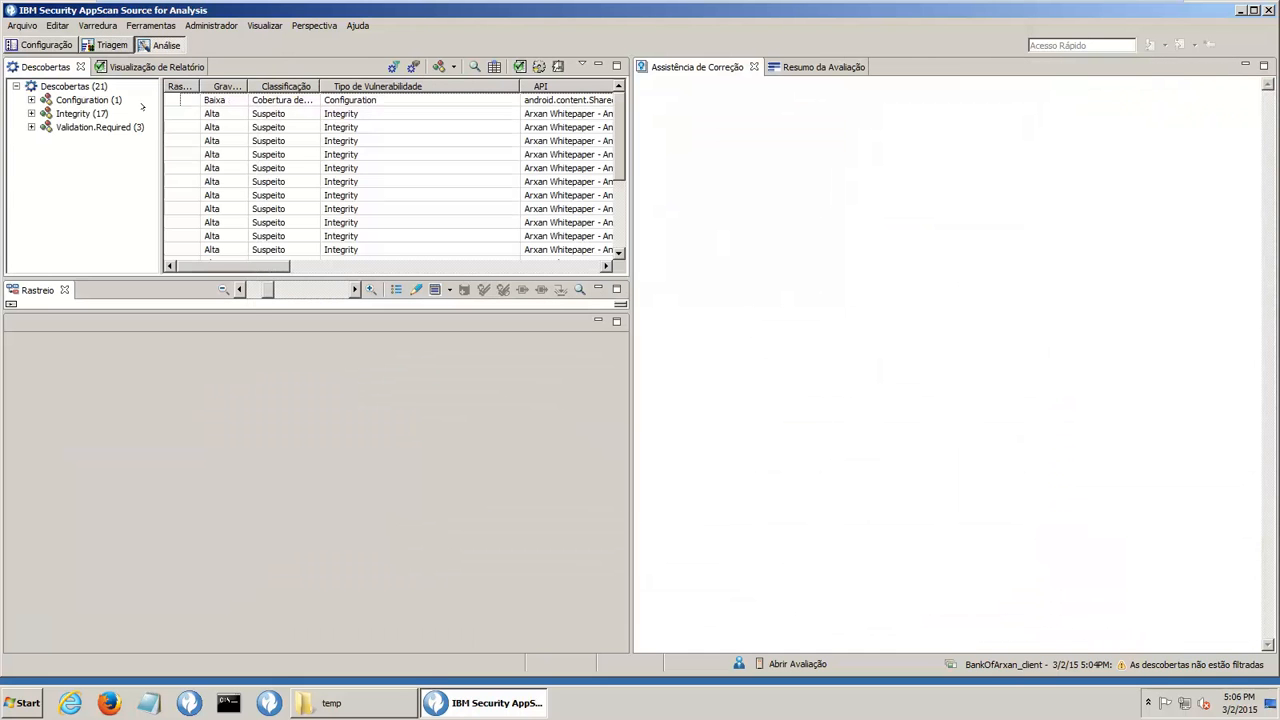
- Open the low-severity Configuration finding in the analysis perspective, and review the assessment in the triage and configuration perspectives
left_click(224, 102)
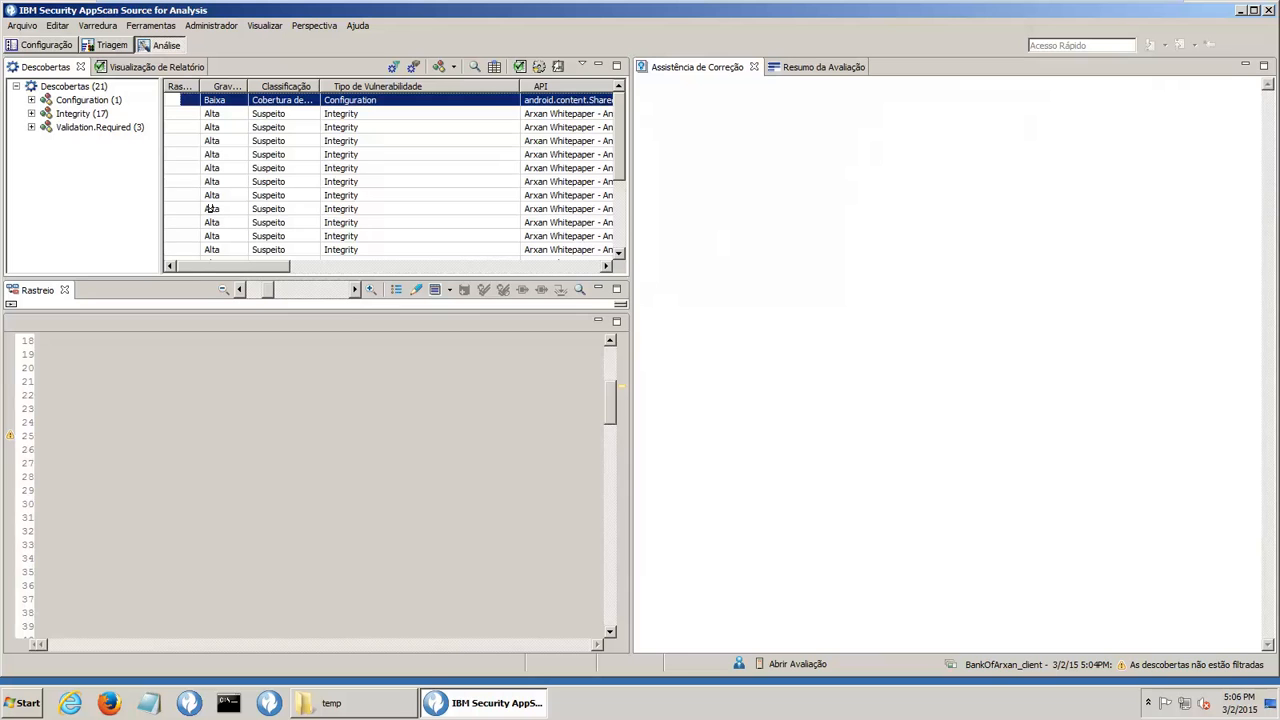
left_click(110, 45)
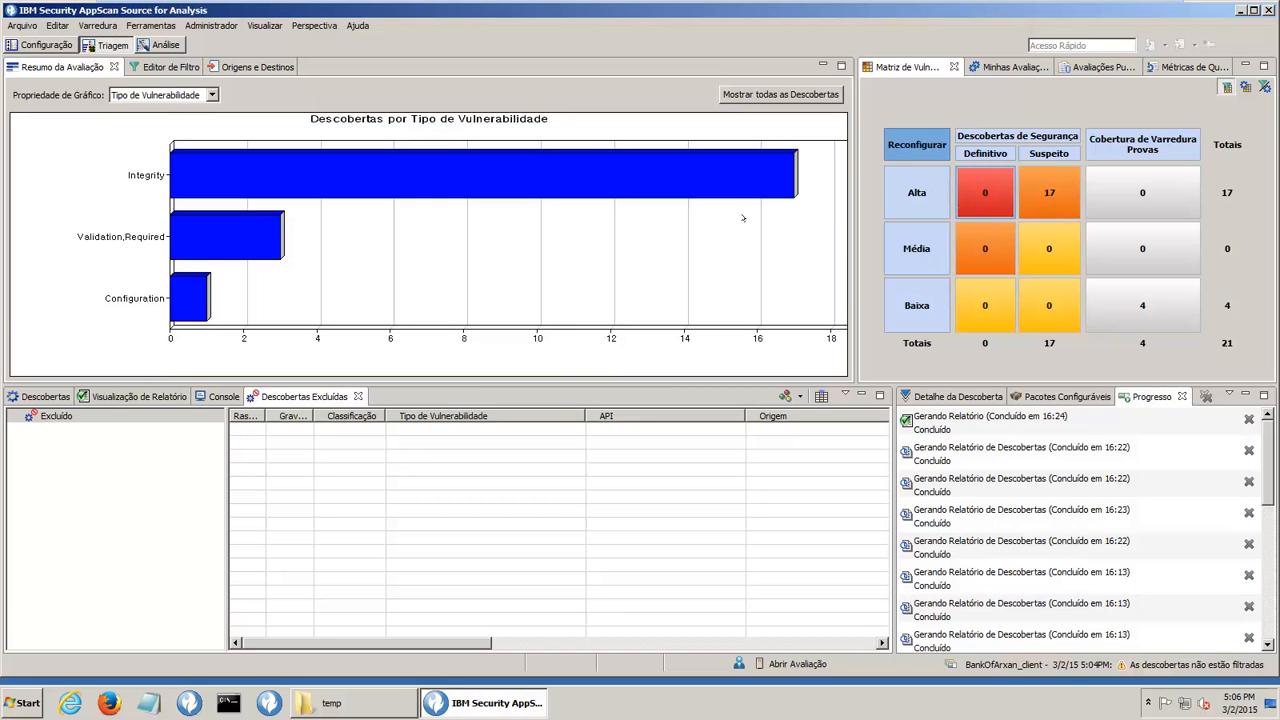
left_click(40, 45)
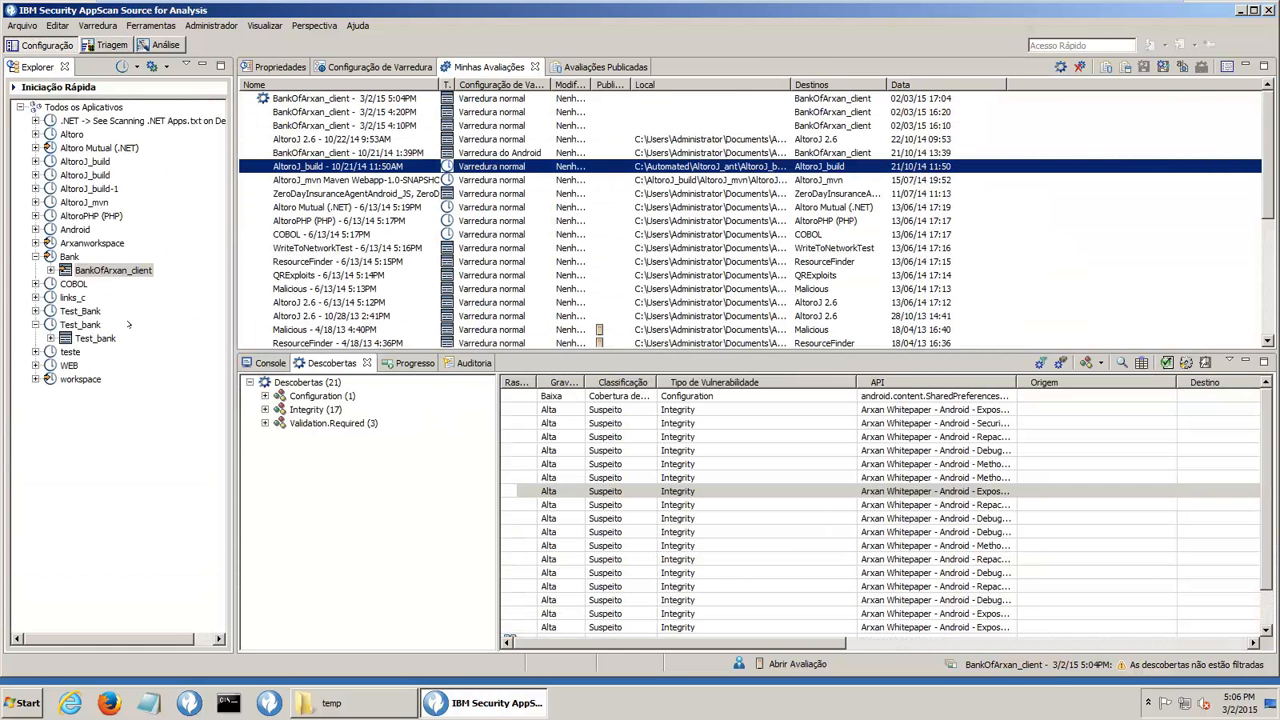
- Scan the Test_bank project and open its completed assessment
left_click(95, 339)
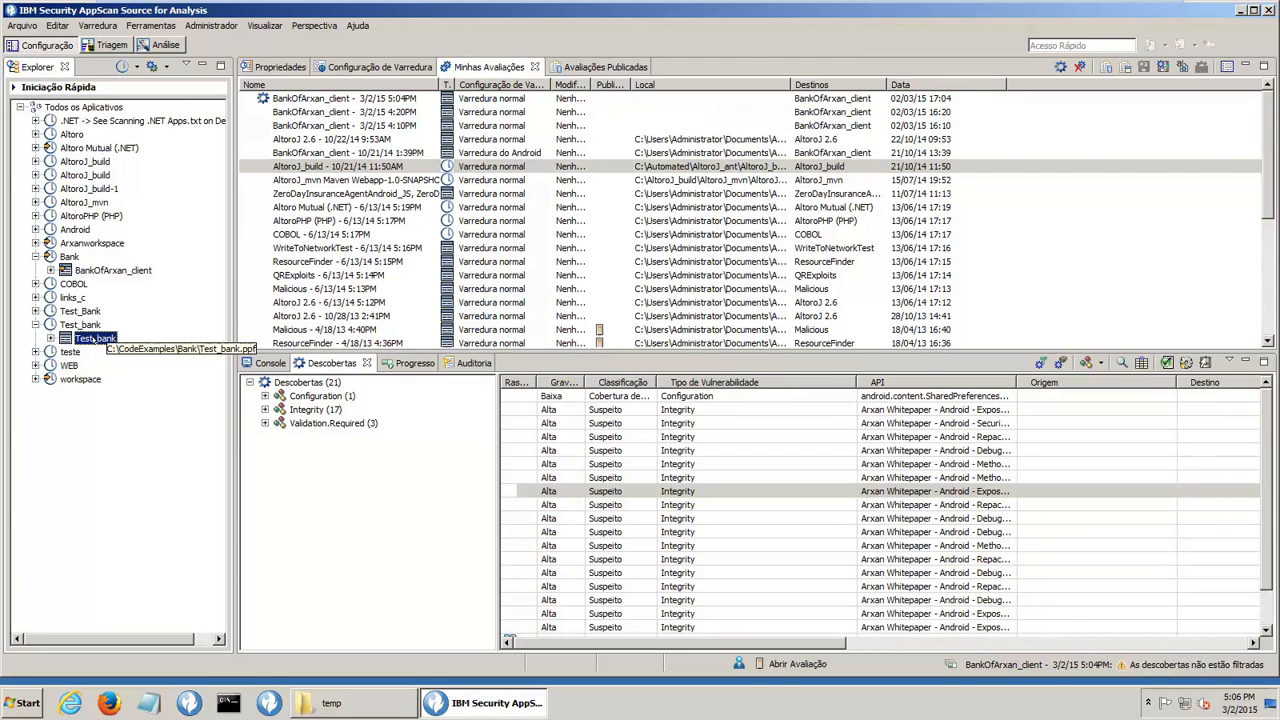
right_click(94, 339)
left_click(140, 351)
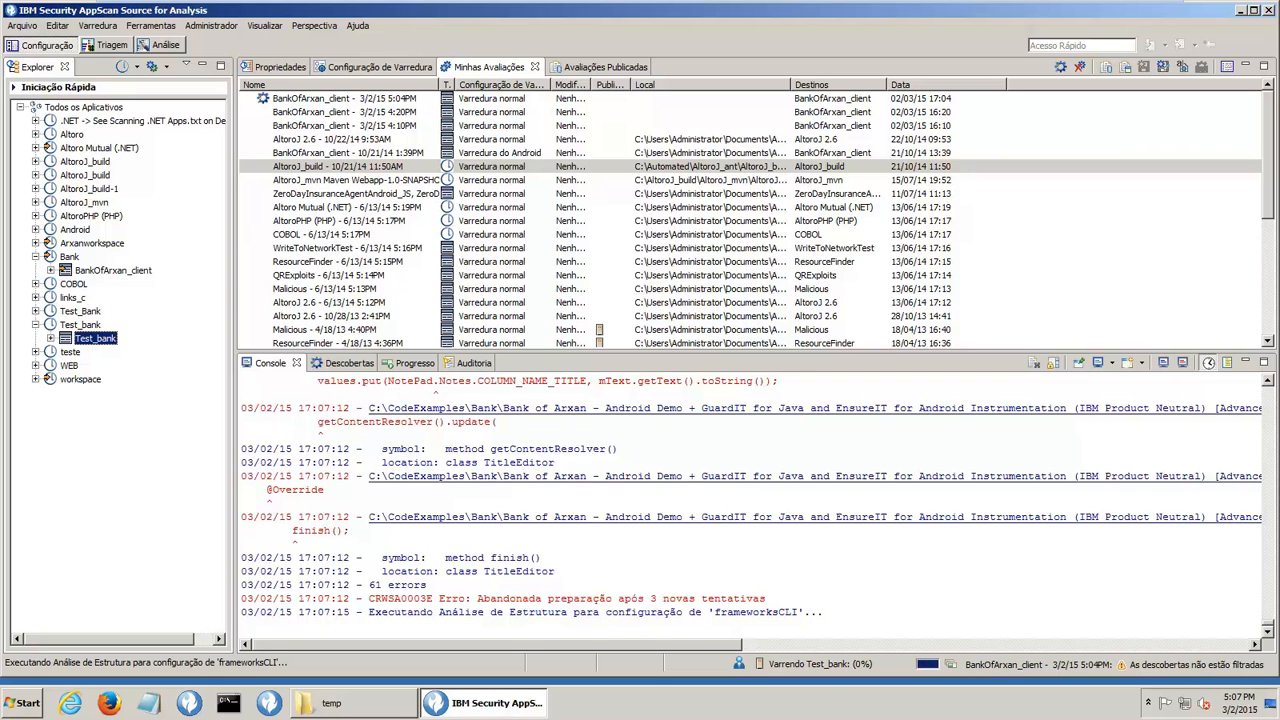
left_click_drag(1267, 624, 1258, 540)
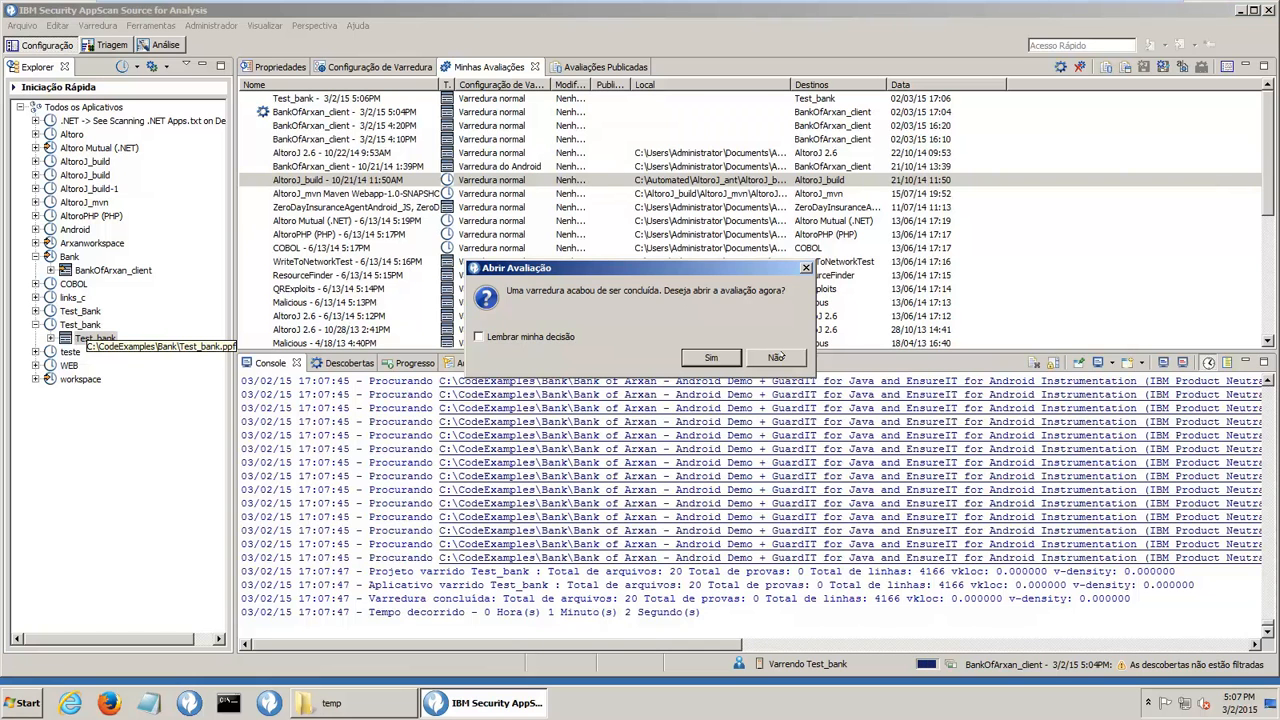
left_click(710, 361)
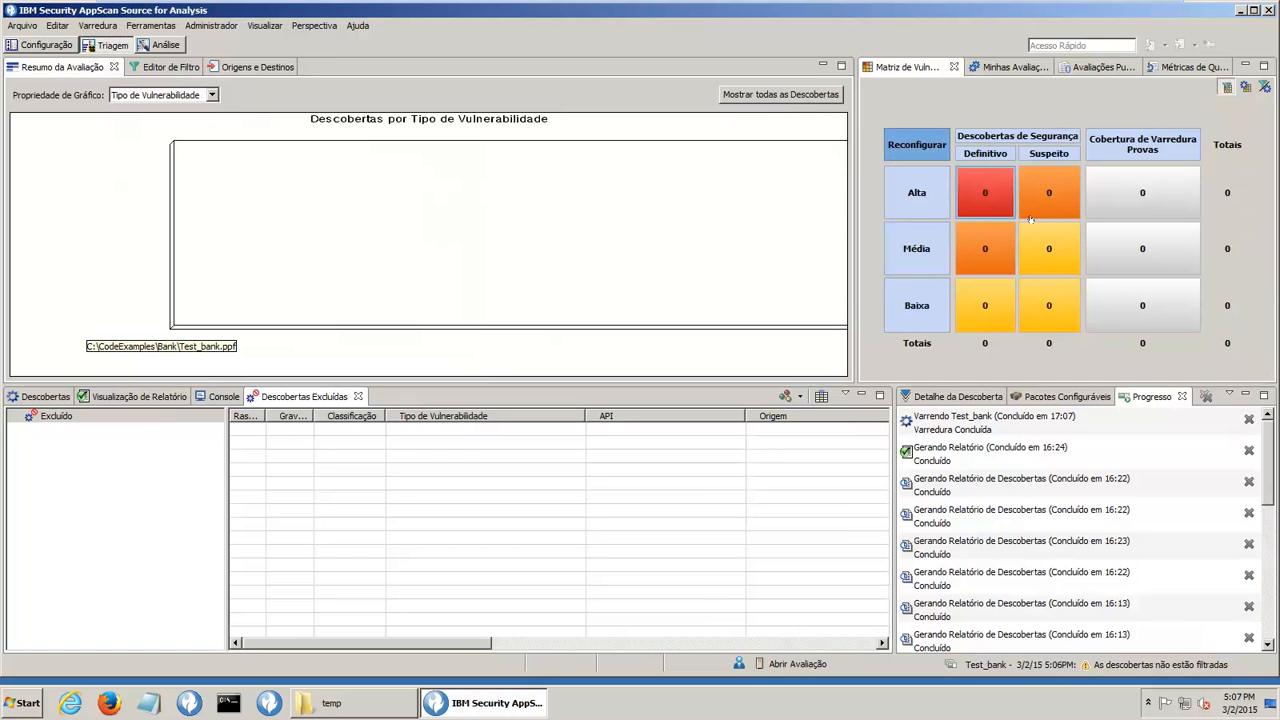
- Enlarge the properties area and compare the class path and compilation settings of the BankOfArxan_client and Test_bank projects
left_click(40, 45)
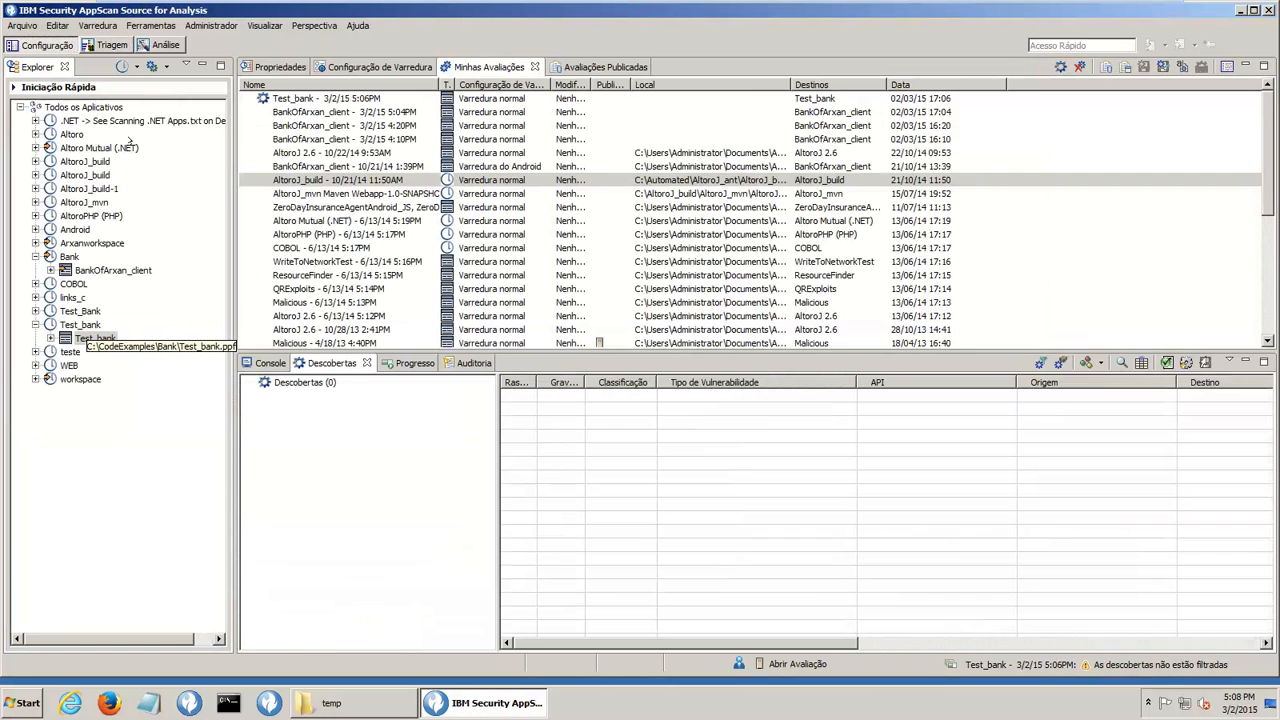
left_click(89, 270)
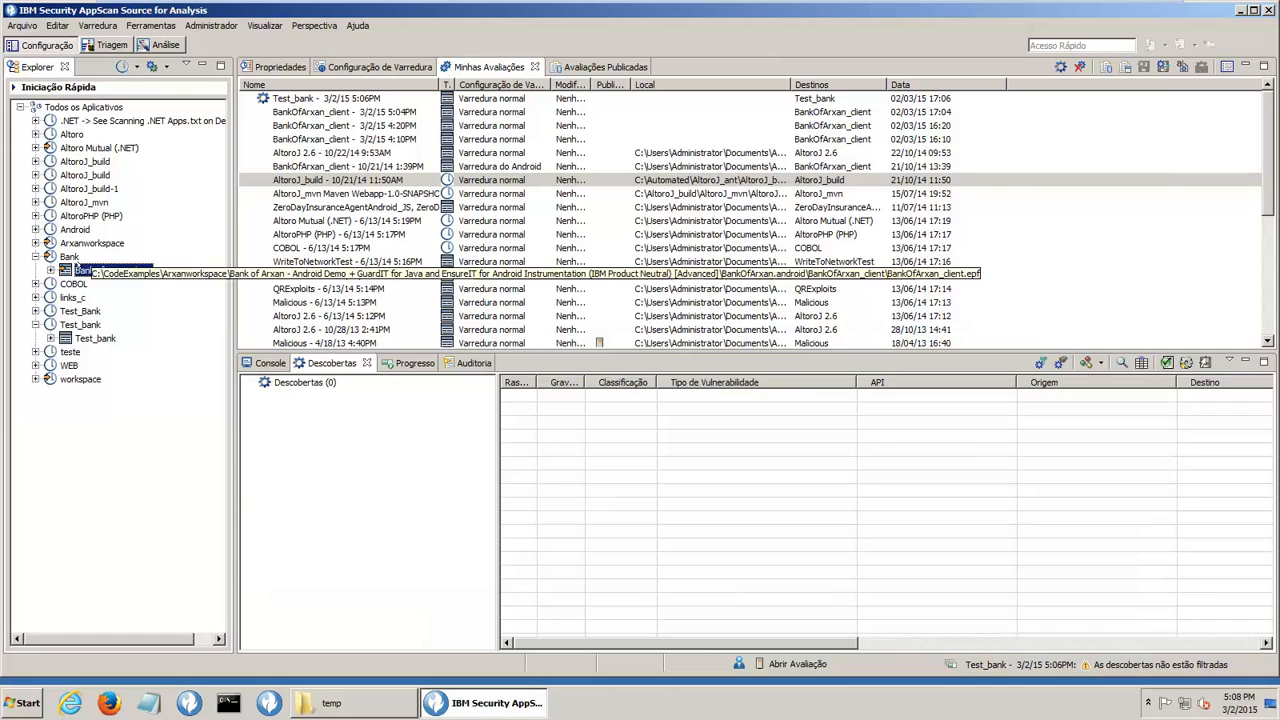
right_click(80, 268)
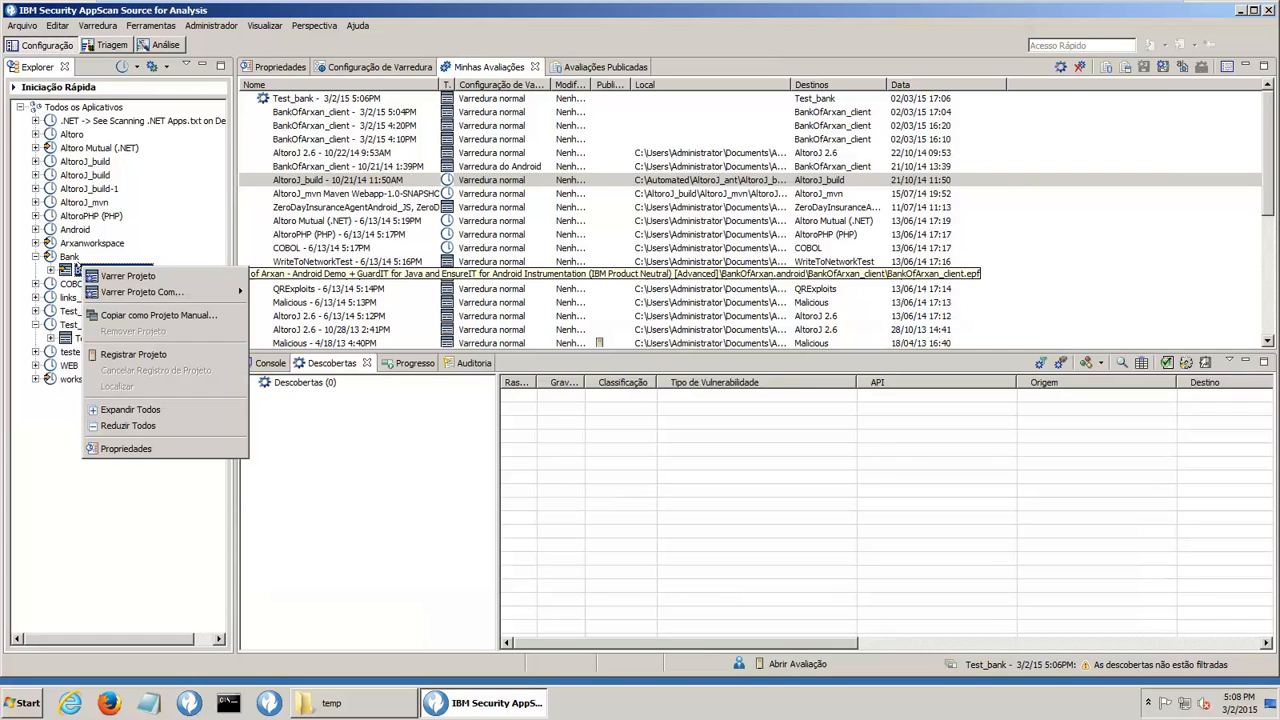
left_click(120, 448)
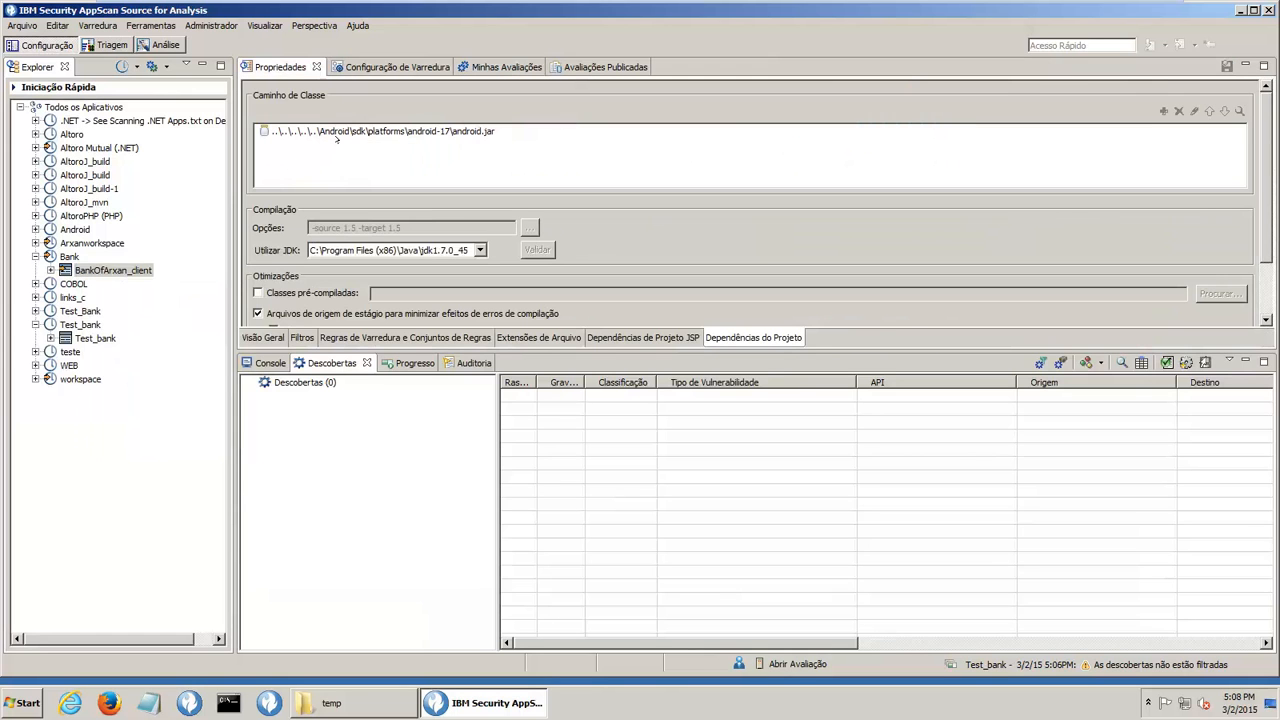
left_click(490, 132)
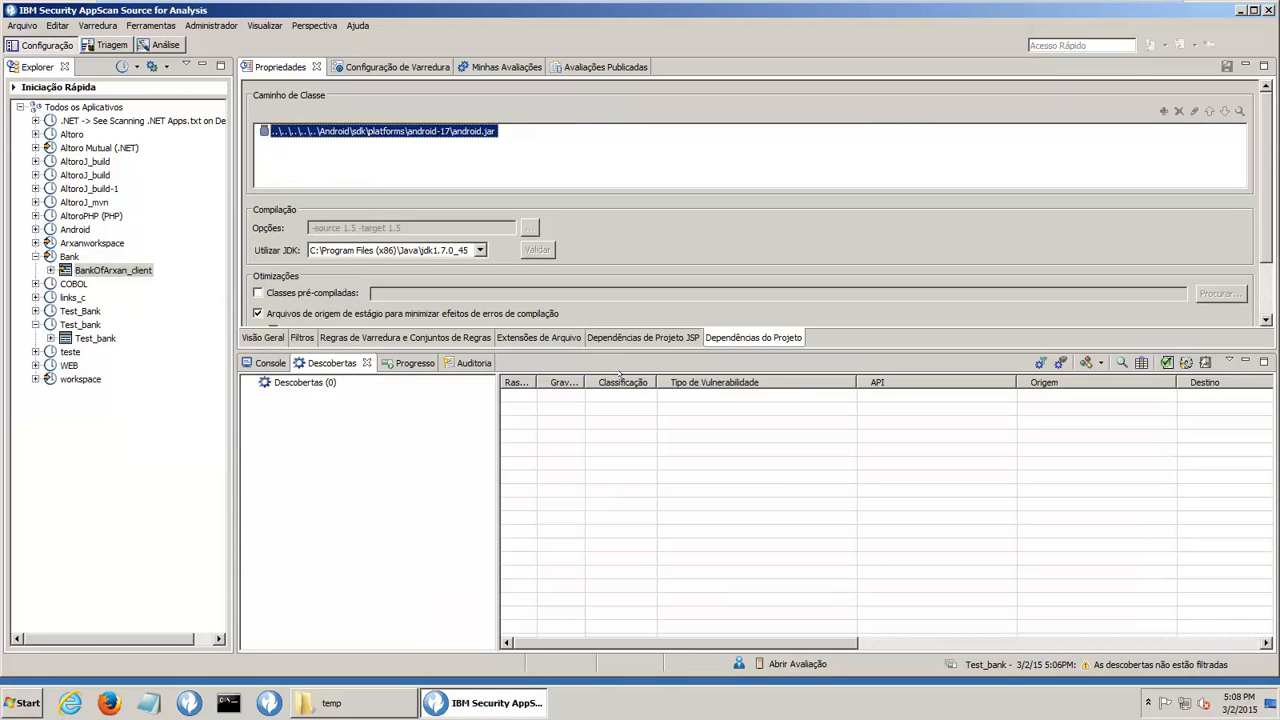
left_click_drag(622, 344, 634, 581)
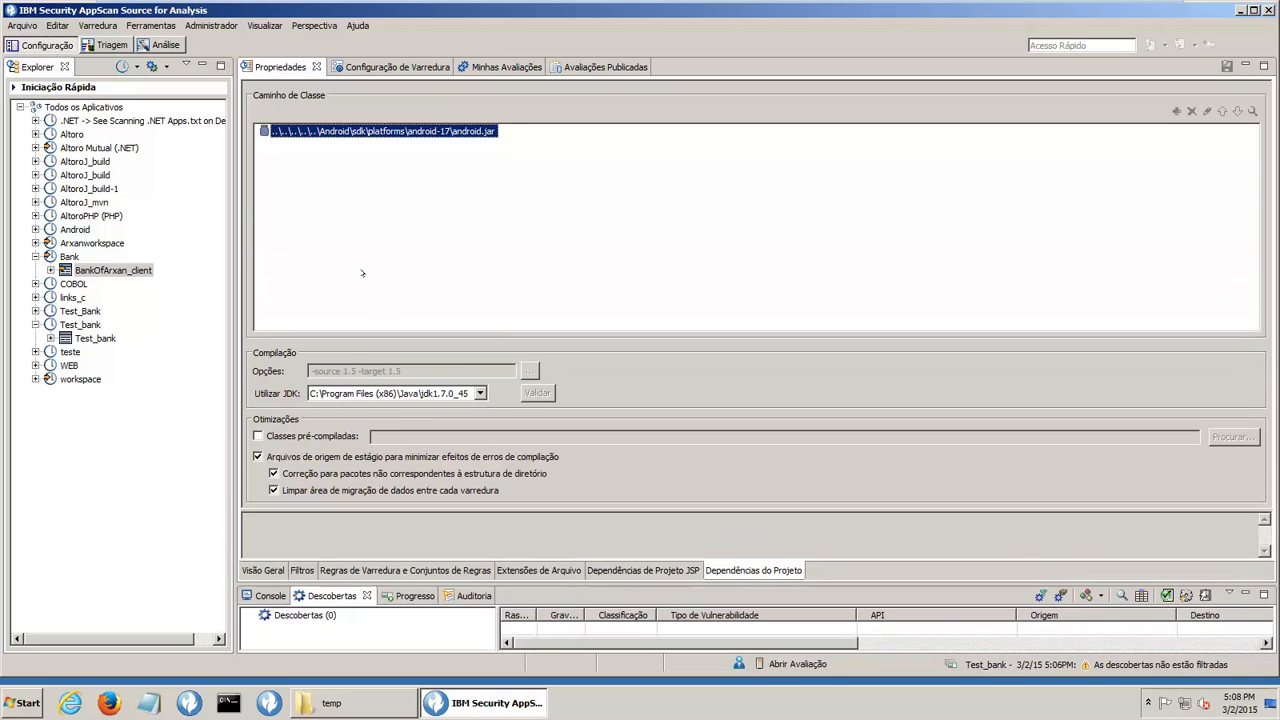
left_click(88, 339)
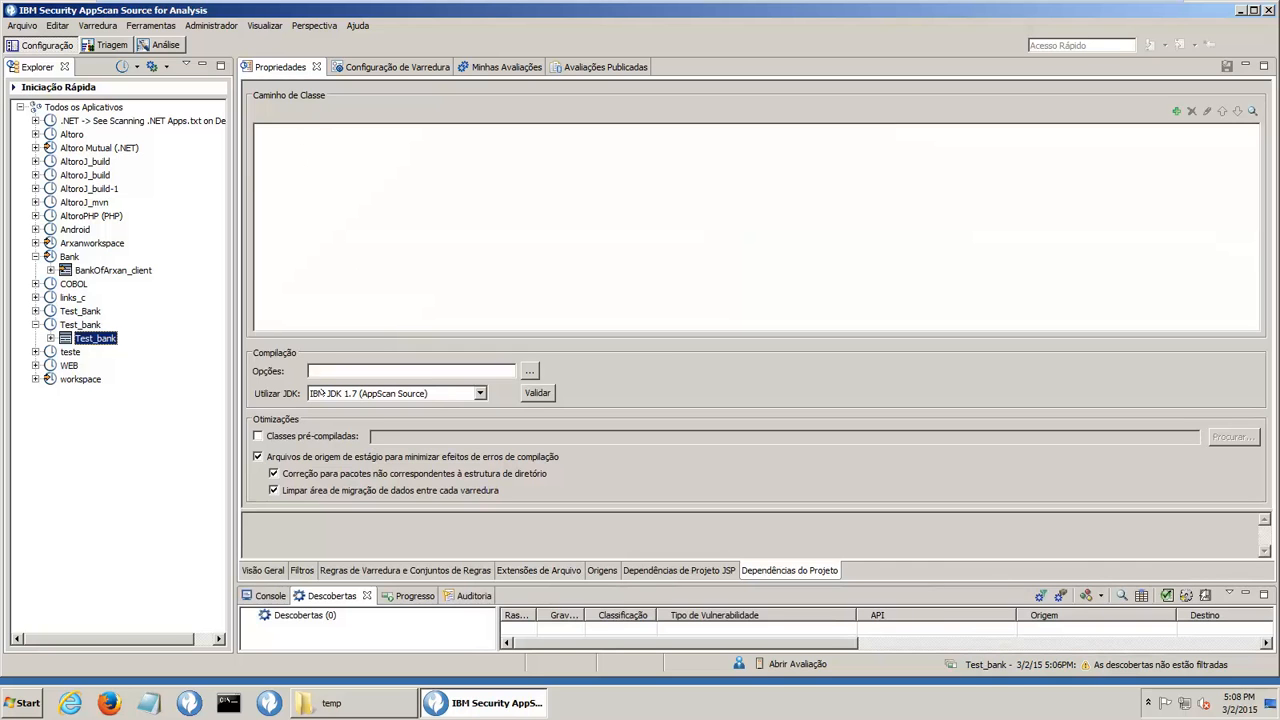
left_click(112, 270)
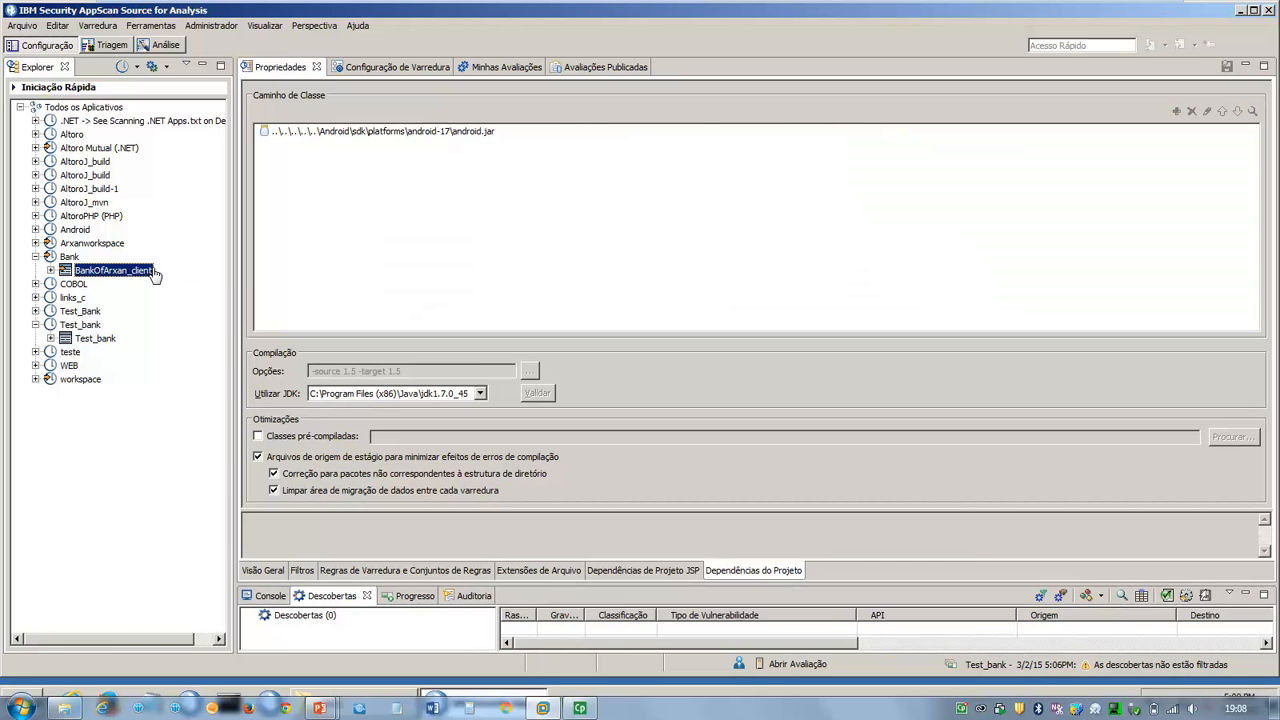
- Switch to the PowerPoint slide show to check the demo's topic list, and return to the AppScan Source virtual machine
key("super")
left_click(318, 709)
left_click(340, 663)
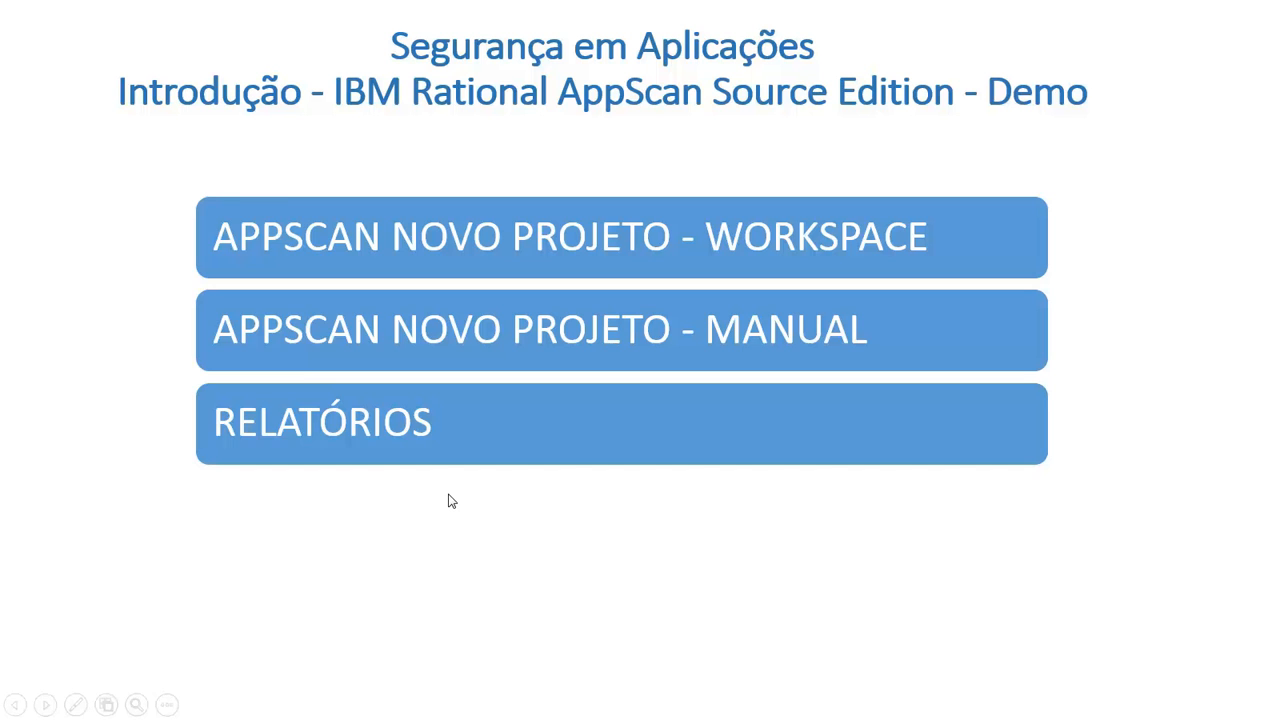
key("super")
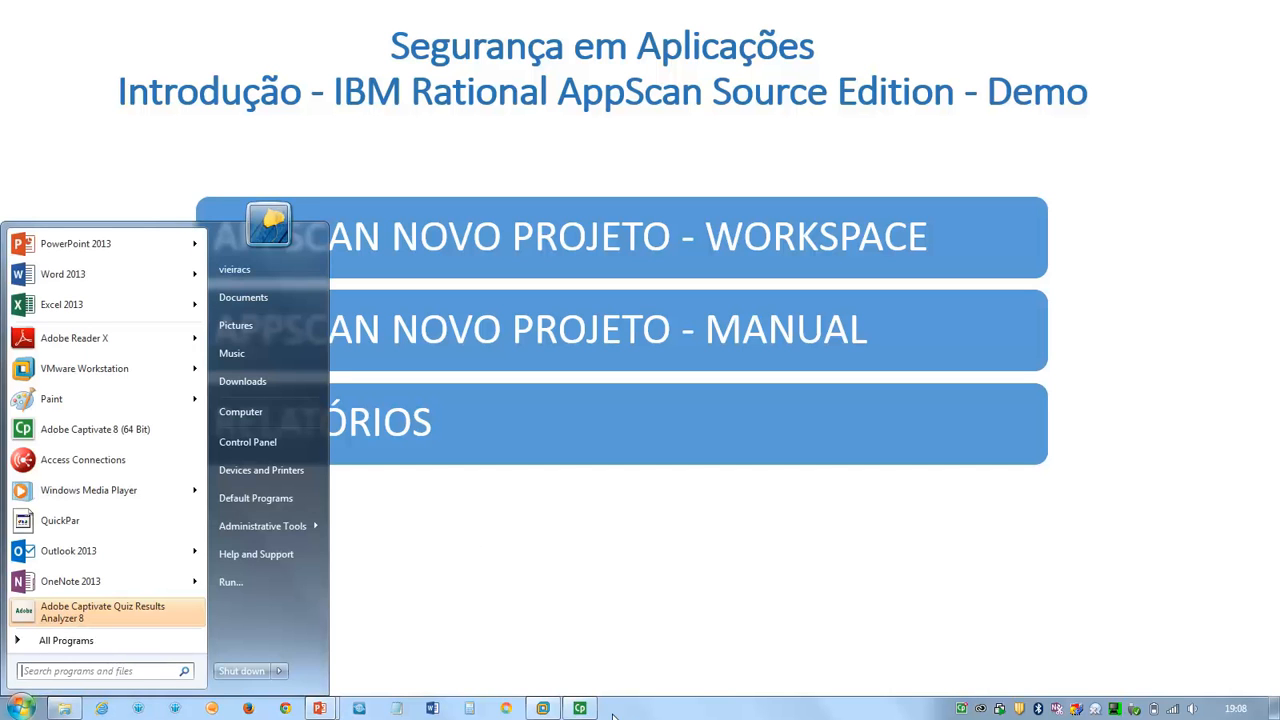
left_click(543, 707)
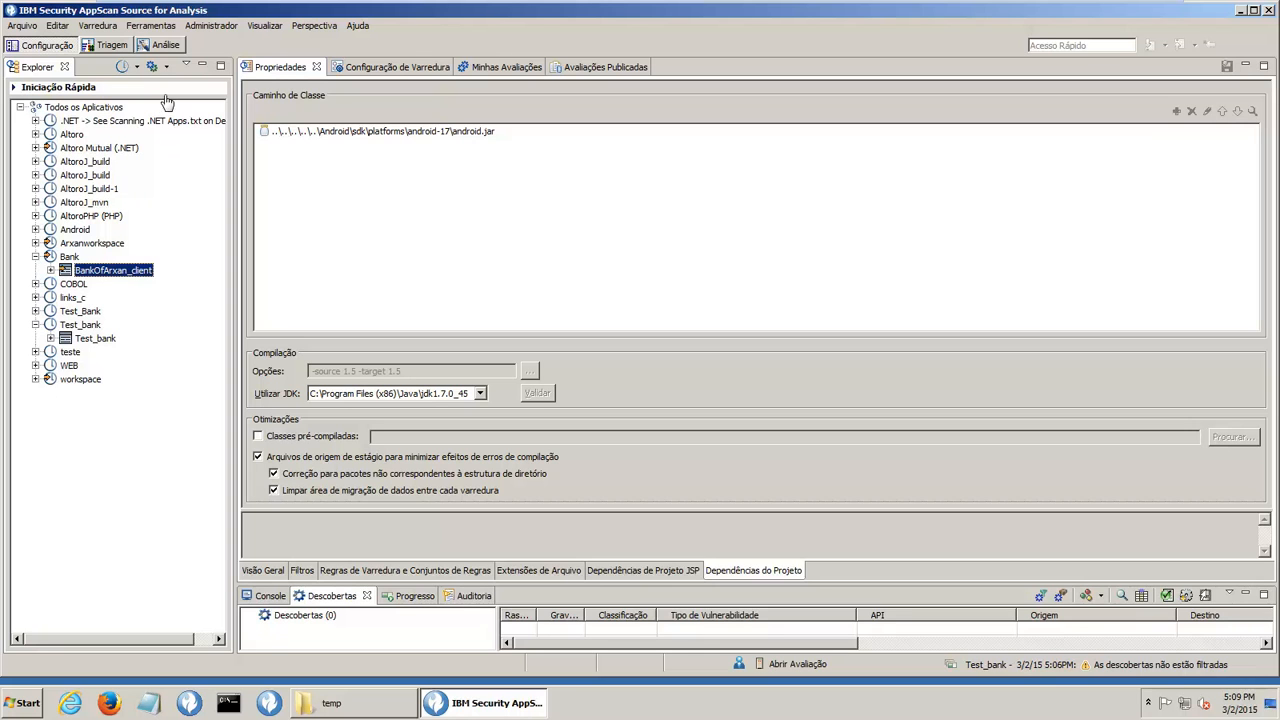
- Look over the scan configuration and published assessments views, and bring up the list of own assessments
left_click(380, 67)
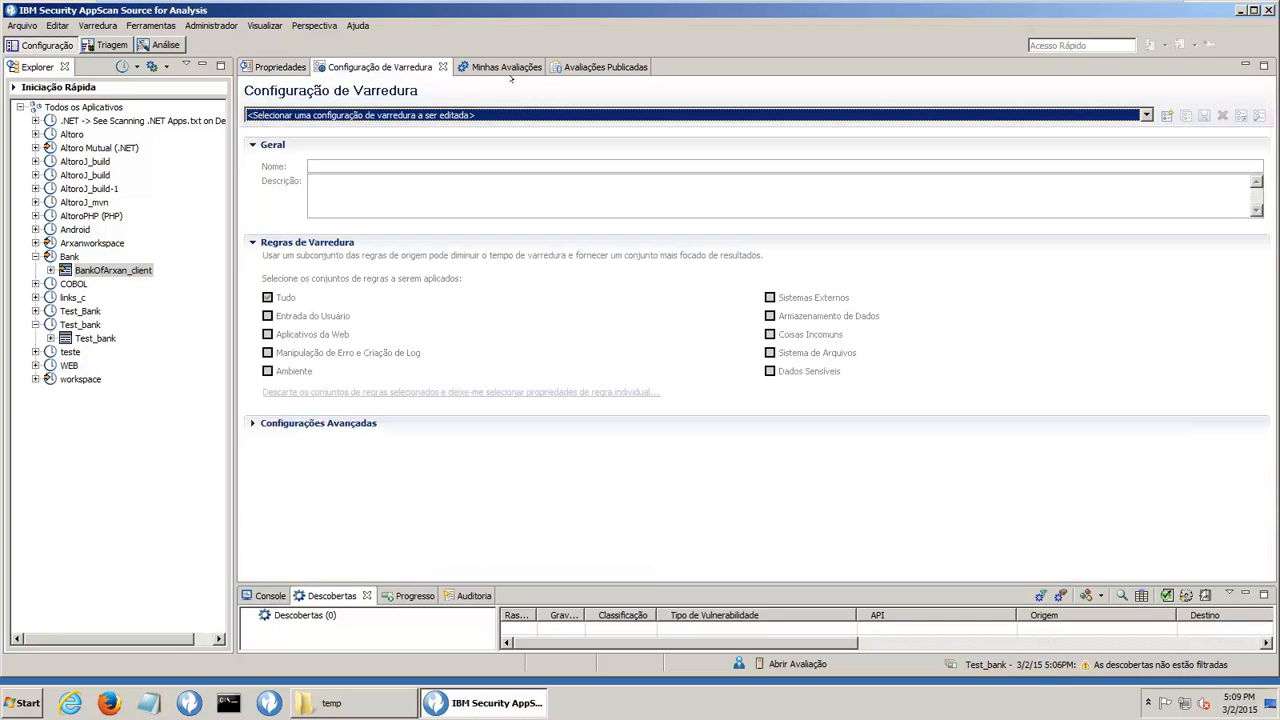
left_click(583, 65)
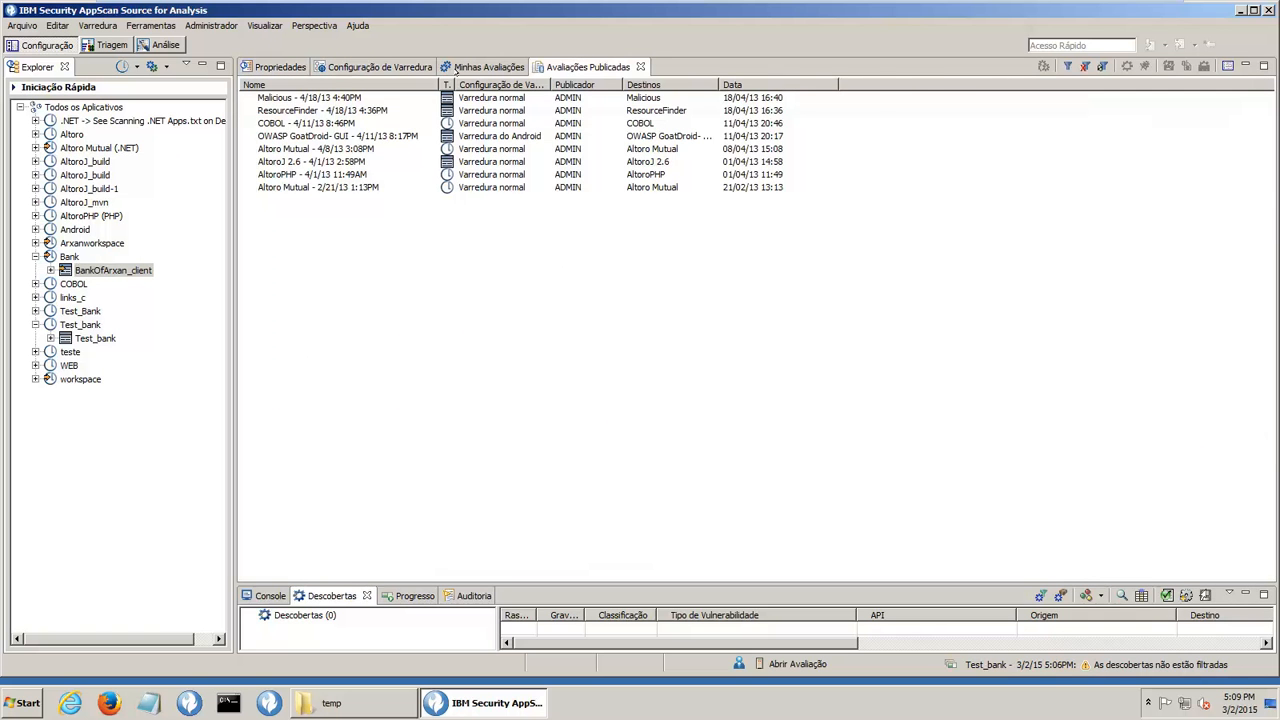
left_click(457, 70)
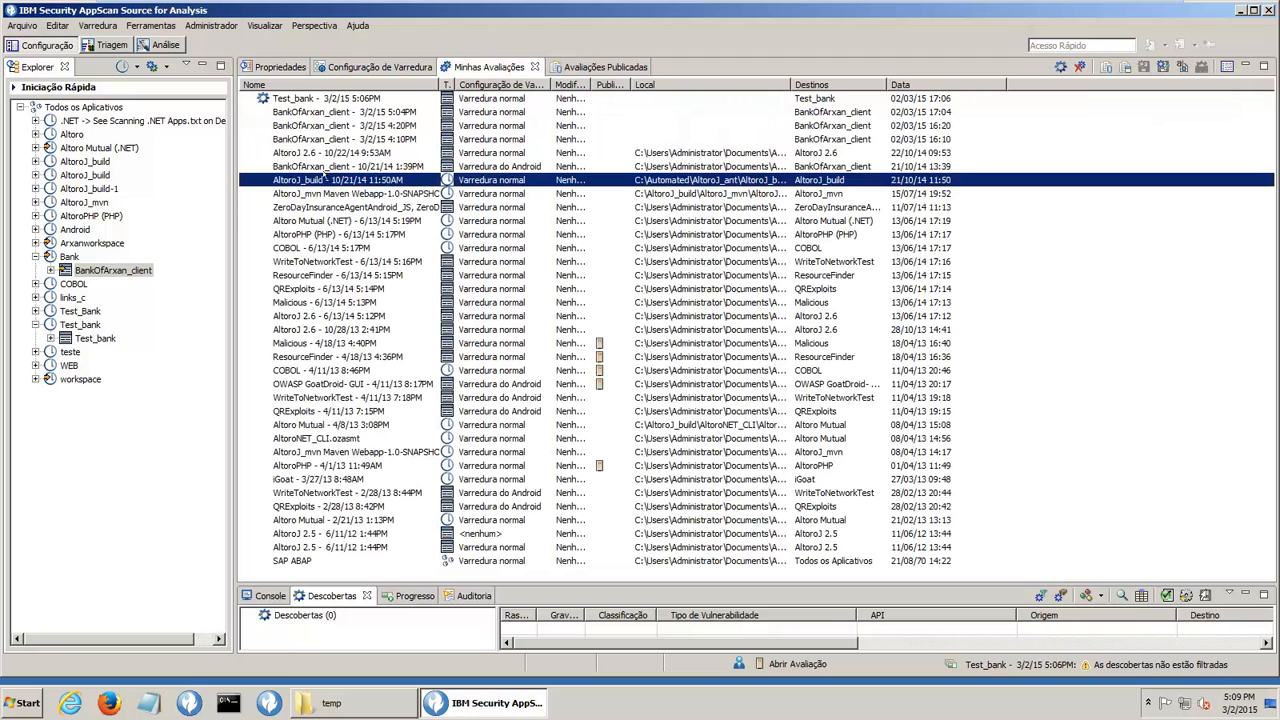
- Generate a PCI Data Security Standard V2.0 report for the Test_bank assessment as C:\temp\PCI_REPORT_1.pdf with the Detalhado detail level
left_click(209, 26)
mouse_move(151, 23)
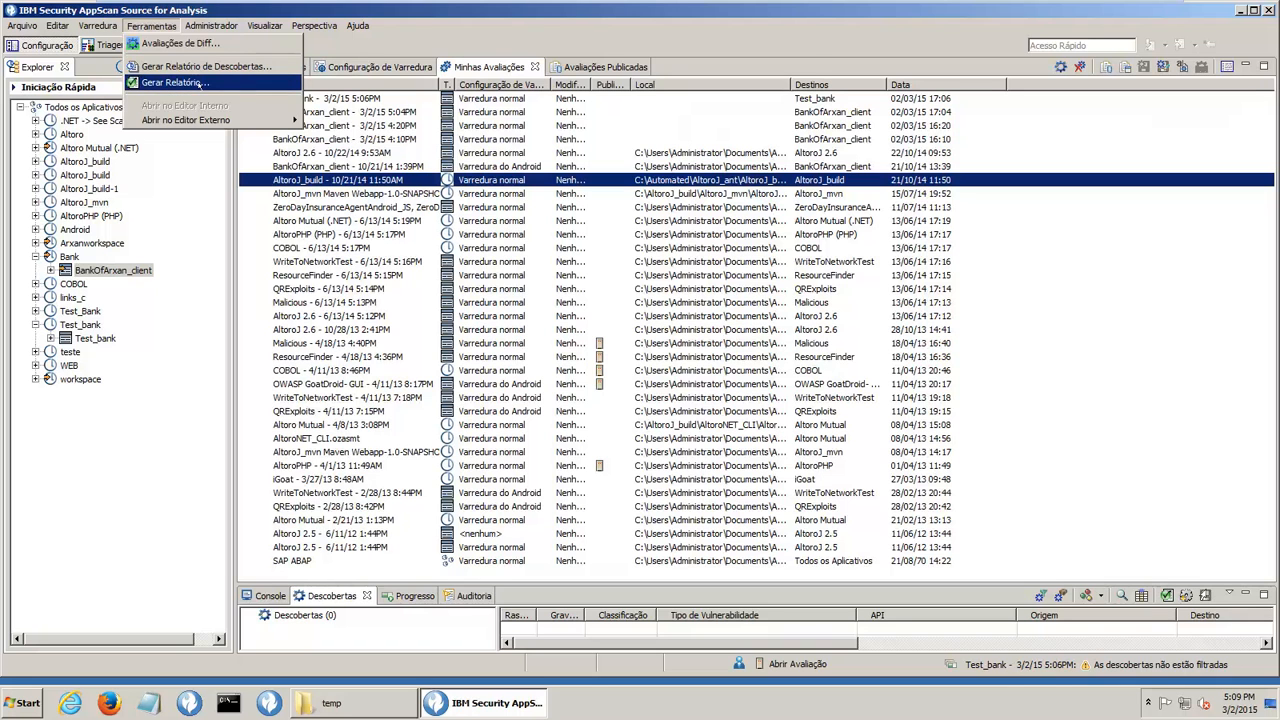
left_click(201, 85)
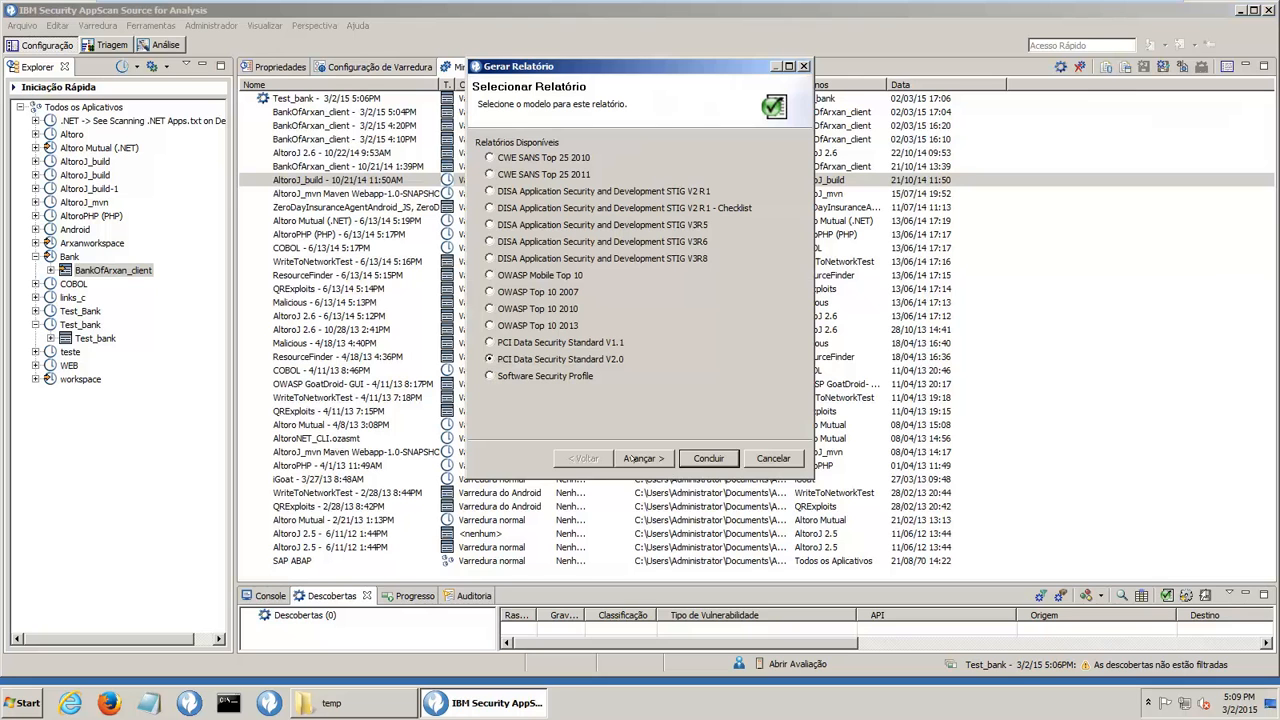
left_click(633, 458)
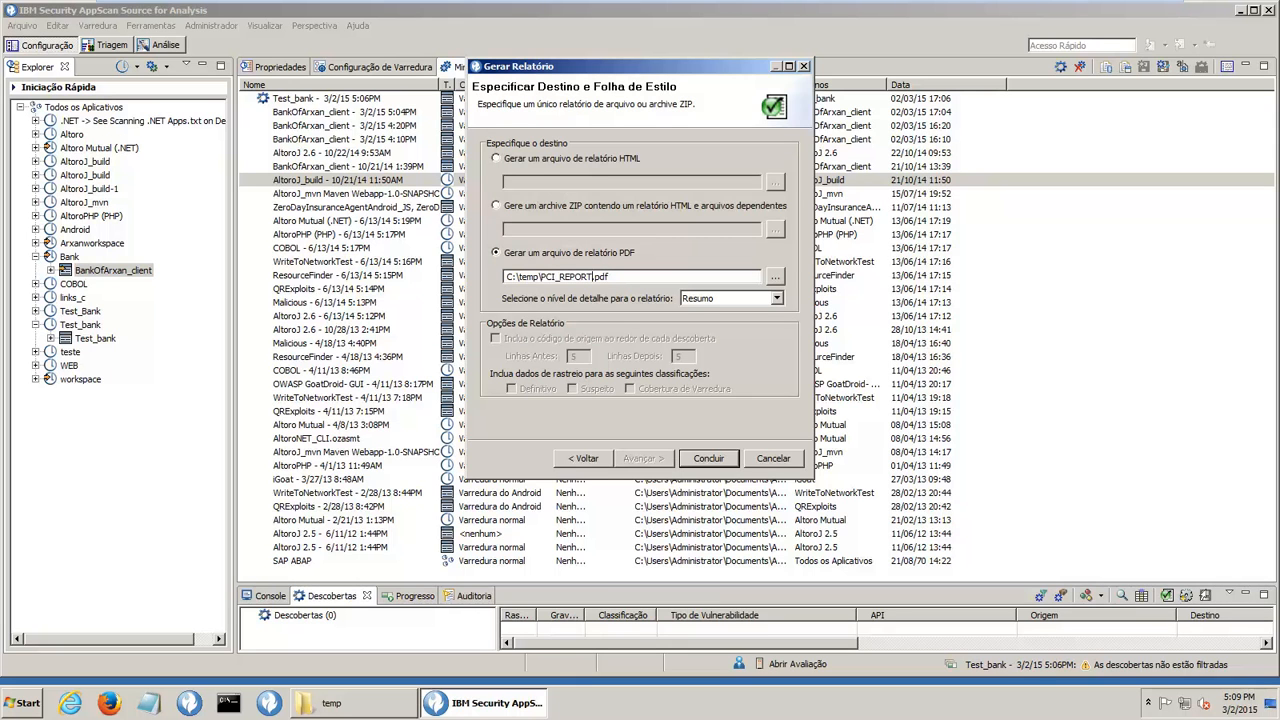
type("_1")
left_click(775, 298)
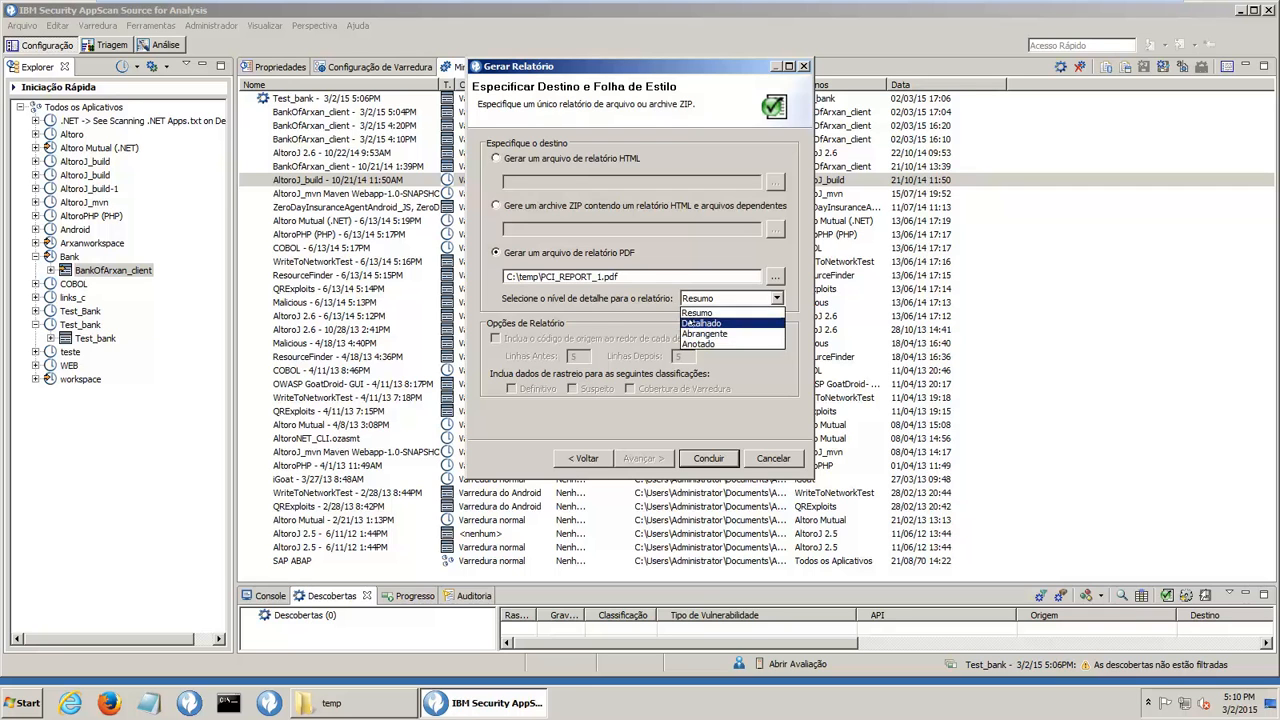
left_click(690, 323)
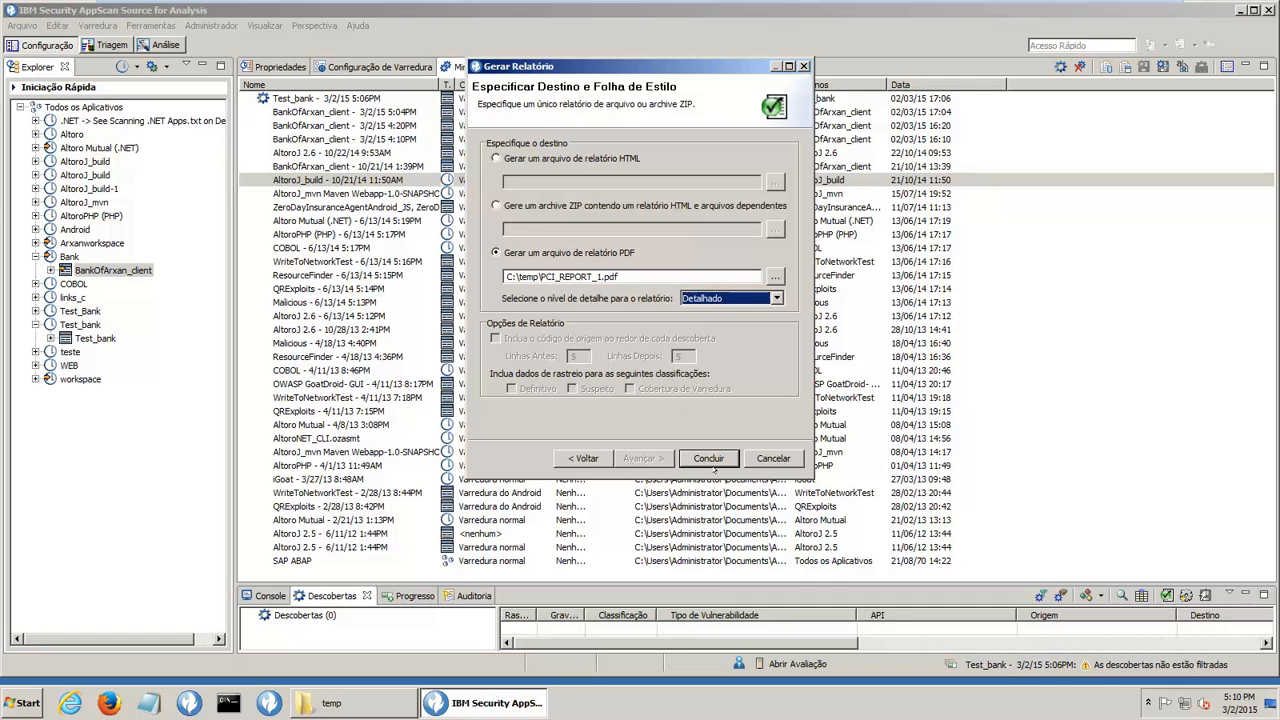
left_click(712, 461)
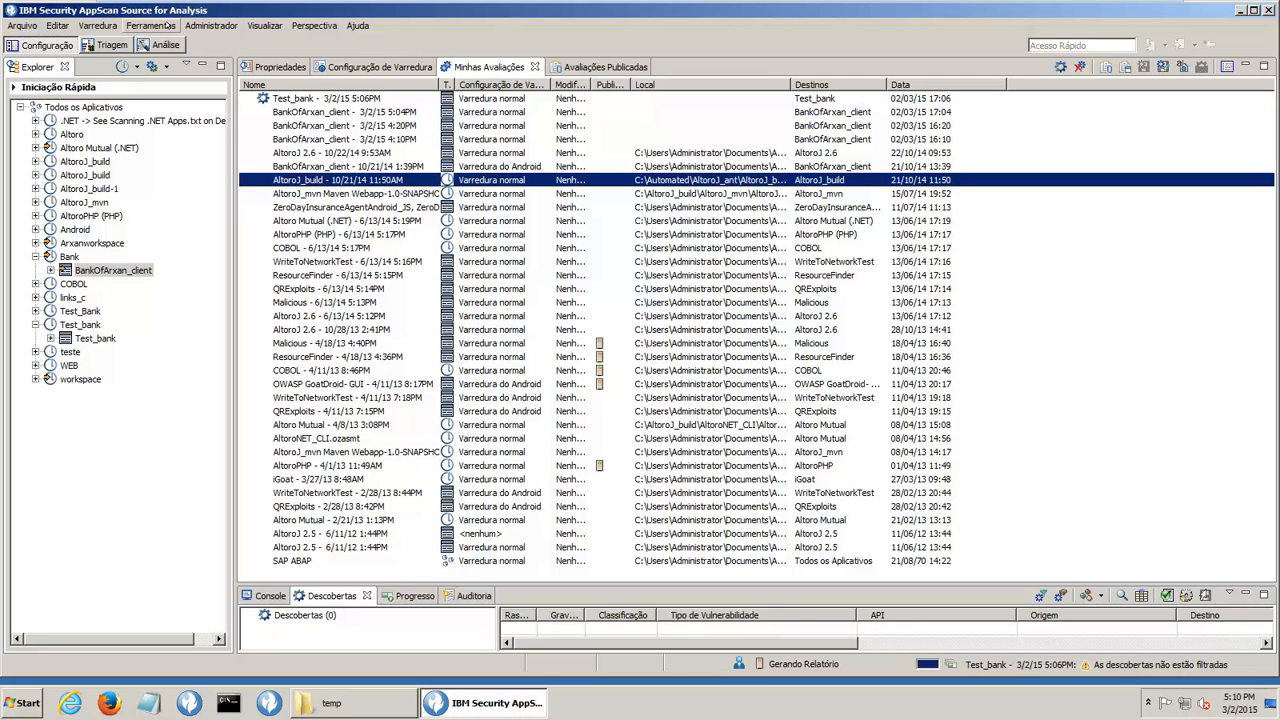
- Set up a findings report of the Descobertas type with the PDF destination C:\temp\bankxx_1.pdf
left_click(152, 26)
left_click(157, 64)
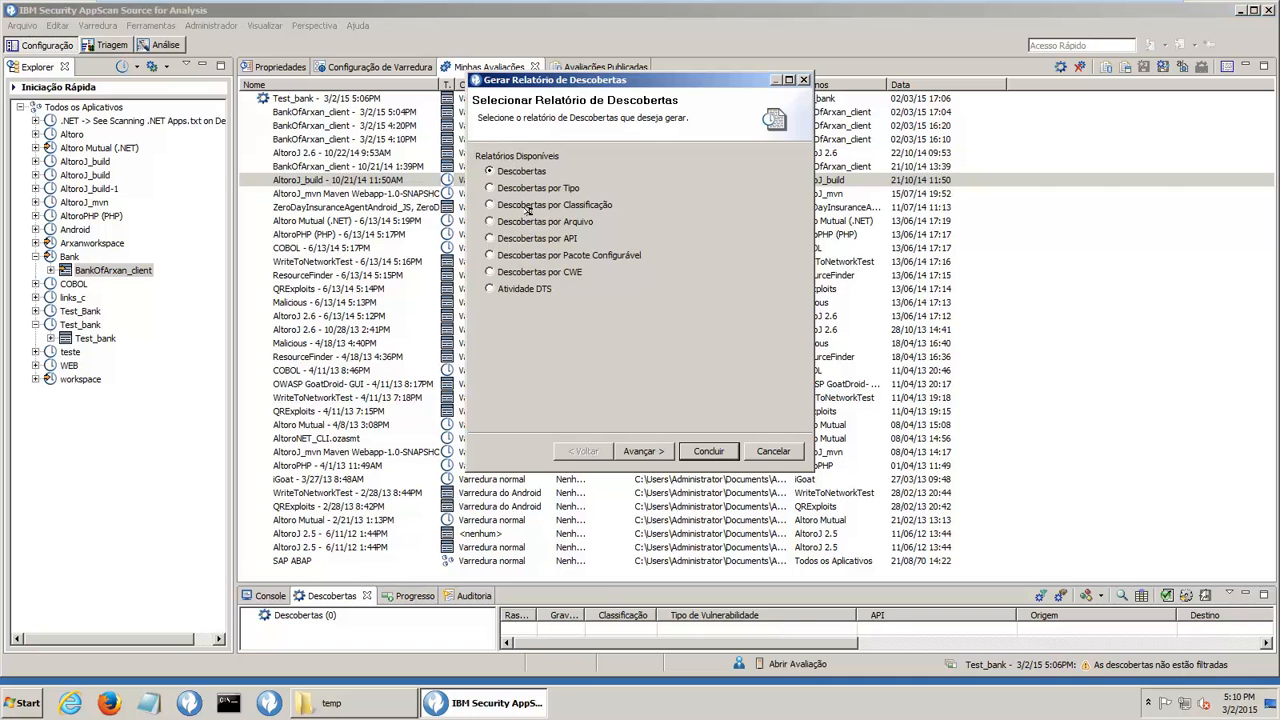
left_click(642, 451)
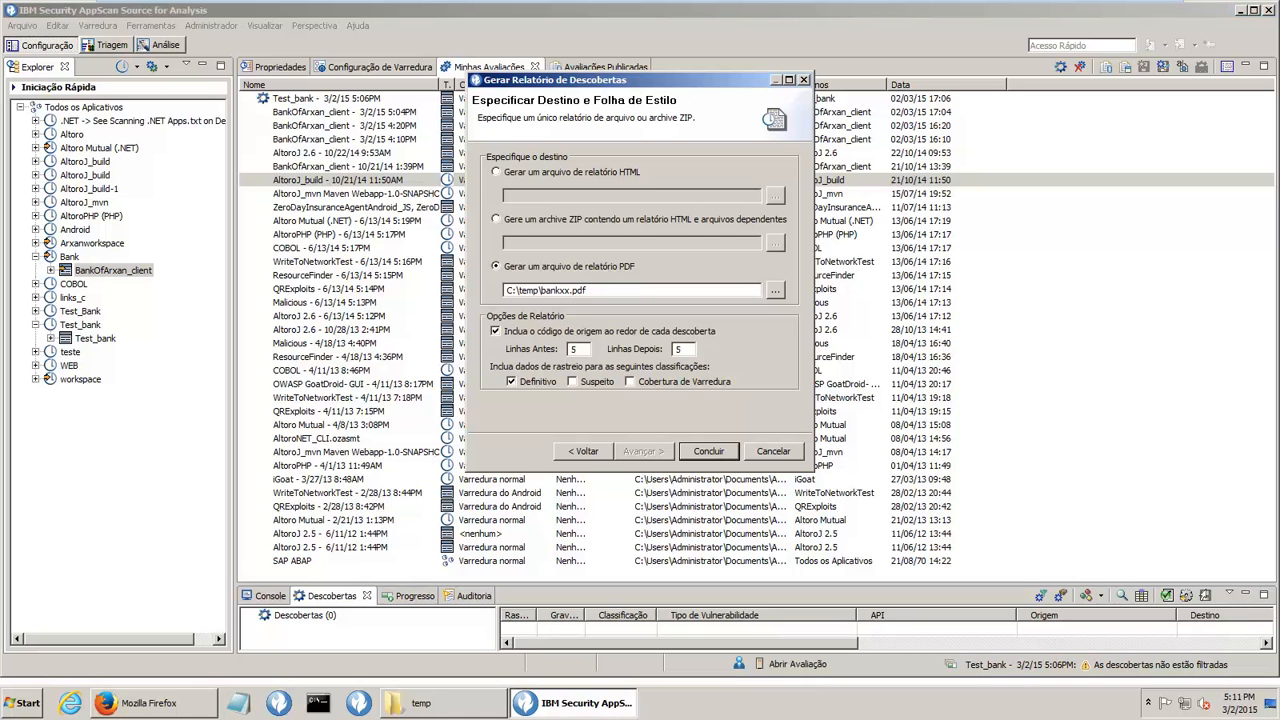
type("_1")
- Set 1 source line before and 1 after each finding, include Suspeito trace data, and try to generate the findings report
key("Tab")
key("Tab")
key("Tab")
type("1")
left_click_drag(682, 349, 652, 349)
type("1")
left_click(573, 381)
left_click(709, 451)
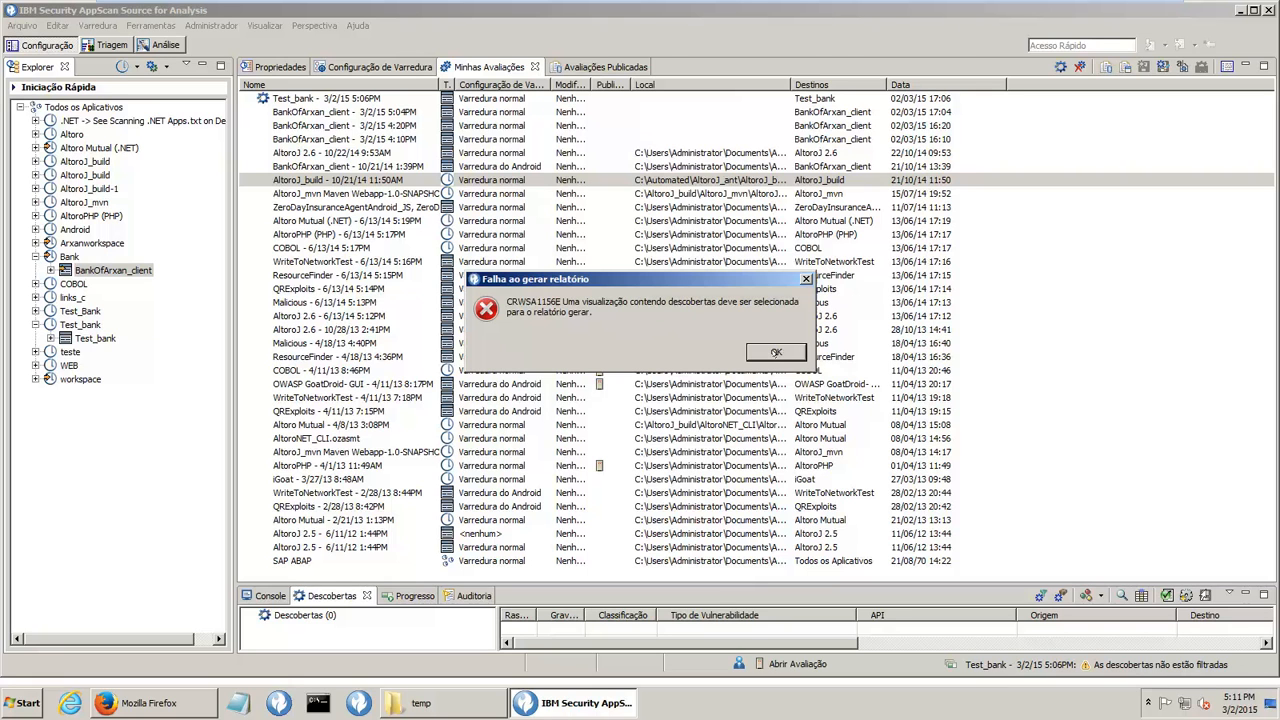
left_click(776, 352)
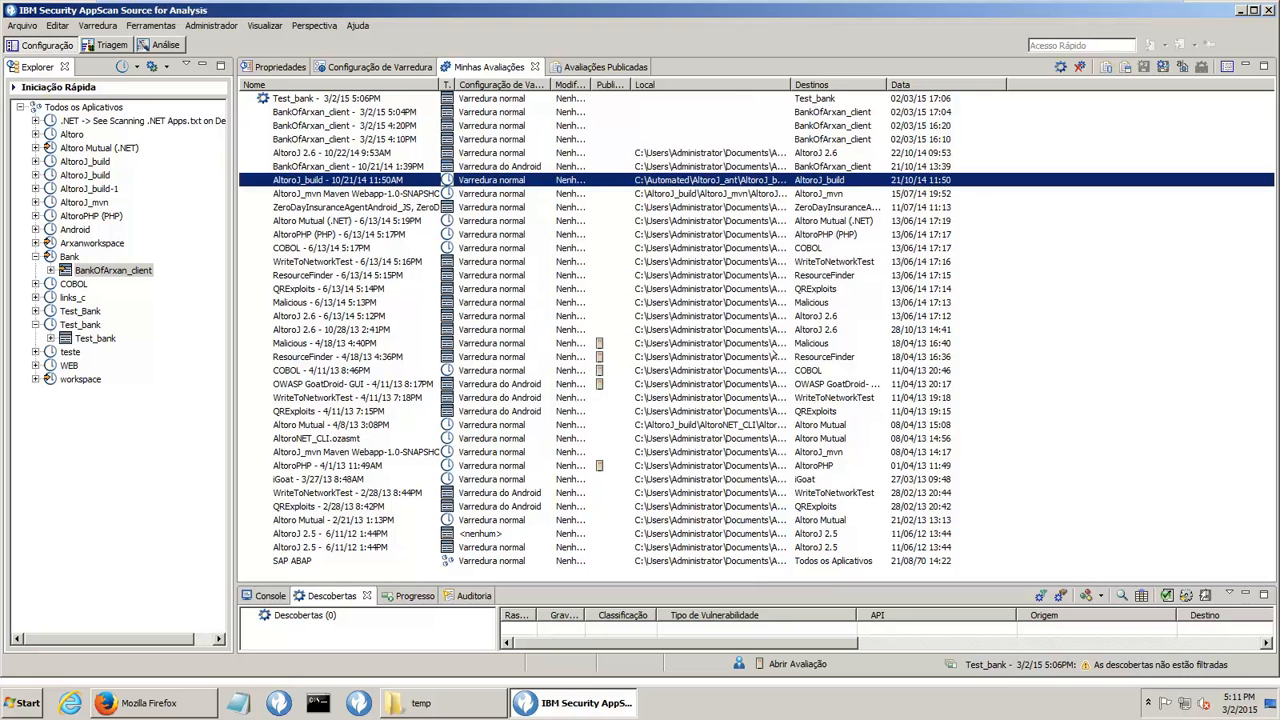
- Open PCI_REPORT_1.pdf from the temp folder in Adobe Reader and read through its pages
left_click(424, 700)
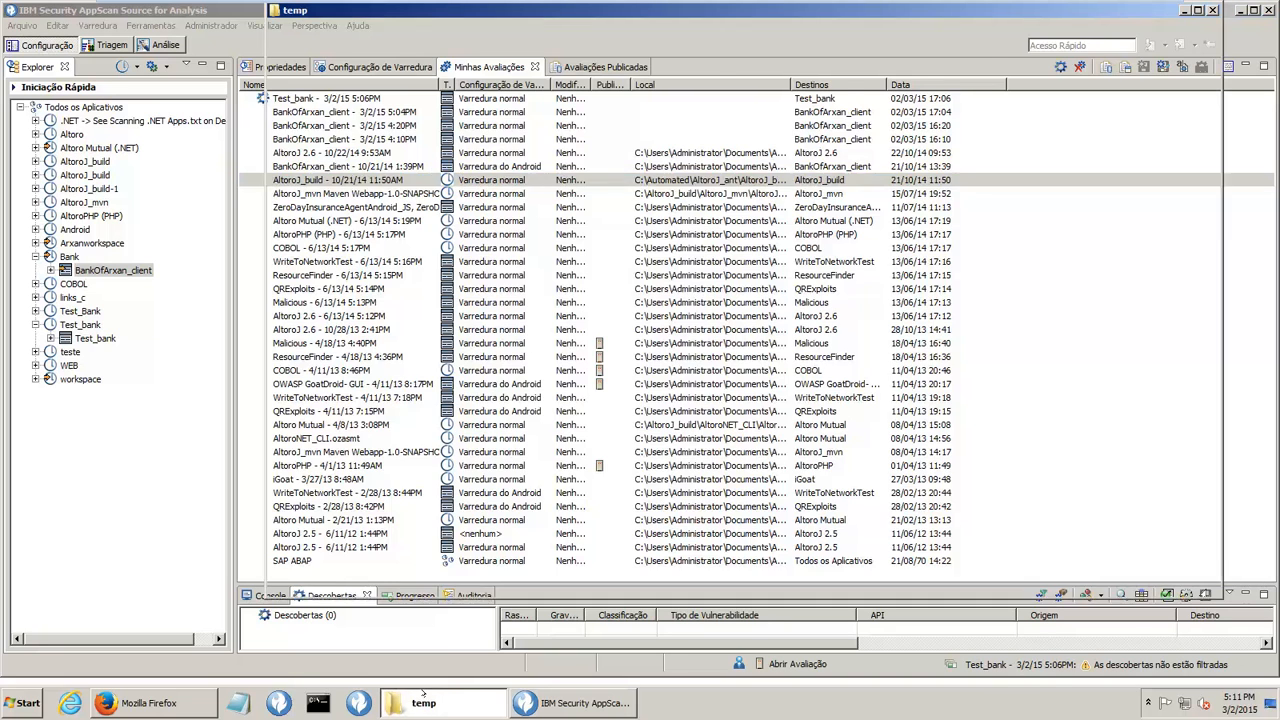
left_click(556, 139)
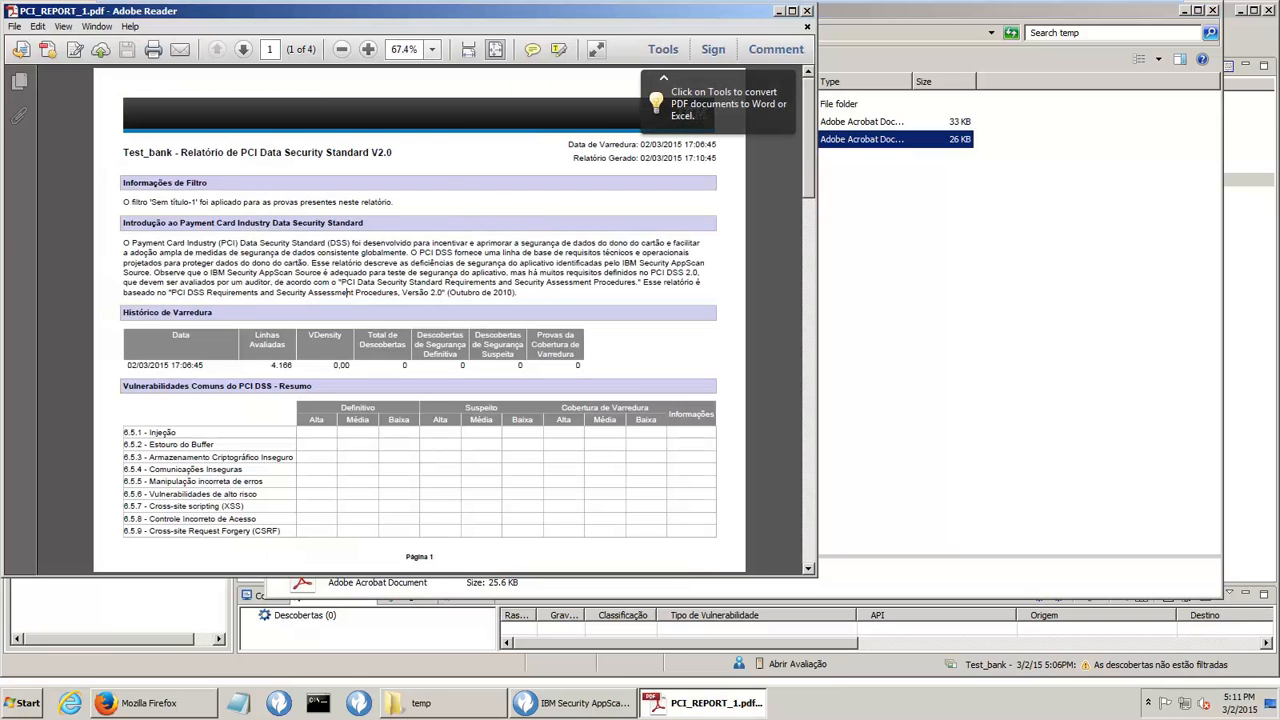
scroll(349, 295, "down", 3)
scroll(349, 300, "down", 3)
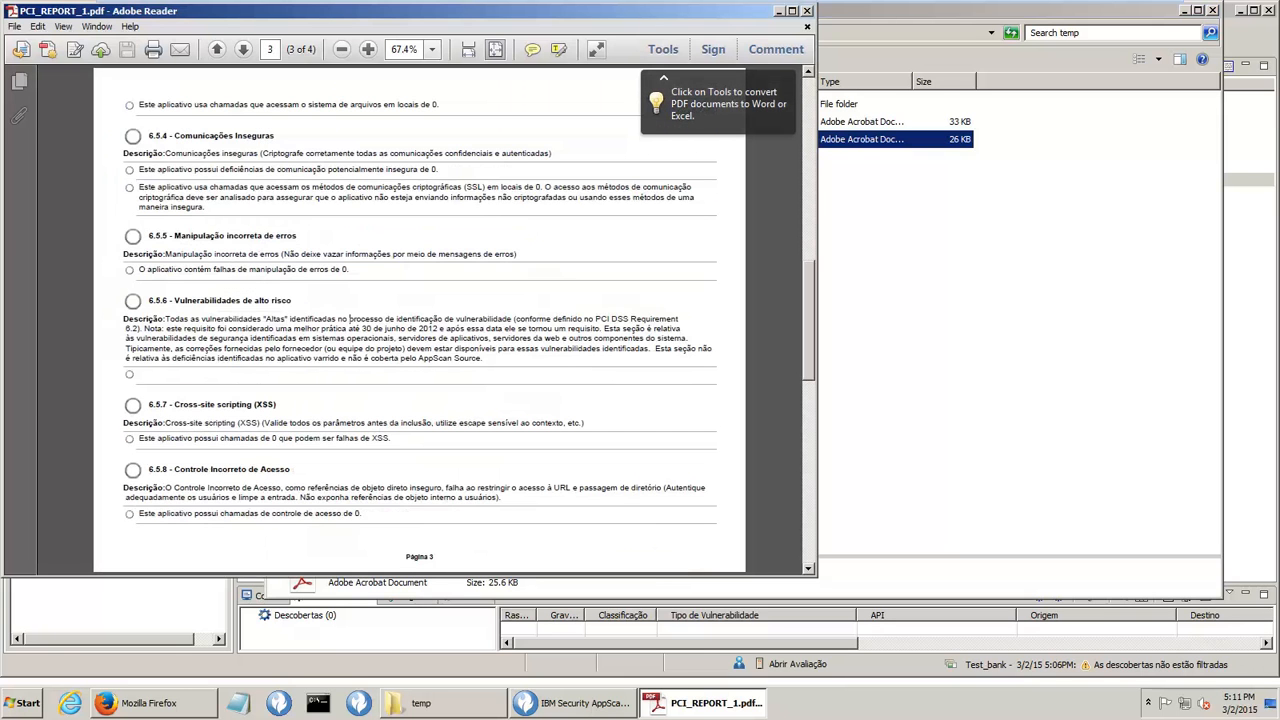
scroll(349, 318, "down", 3)
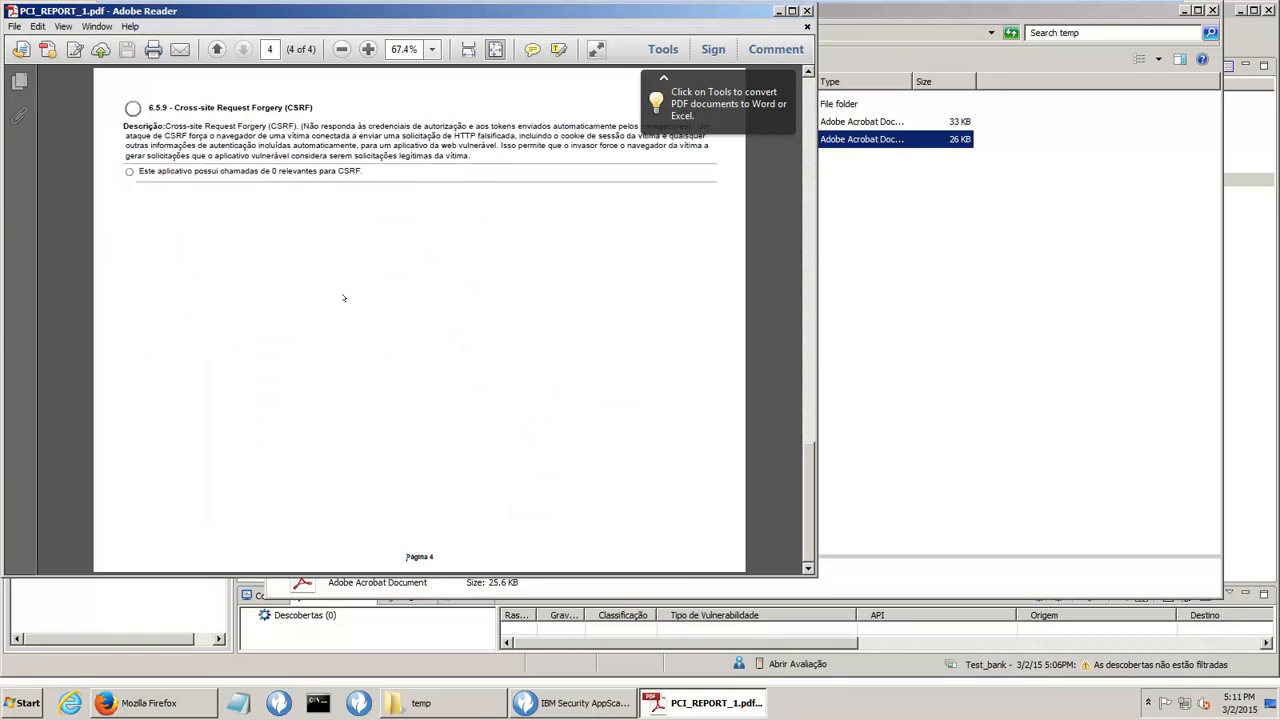
- Close PCI_REPORT_1.pdf and open Descobertas3.pdf from the ounce subfolder of temp
scroll(343, 298, "up", 9)
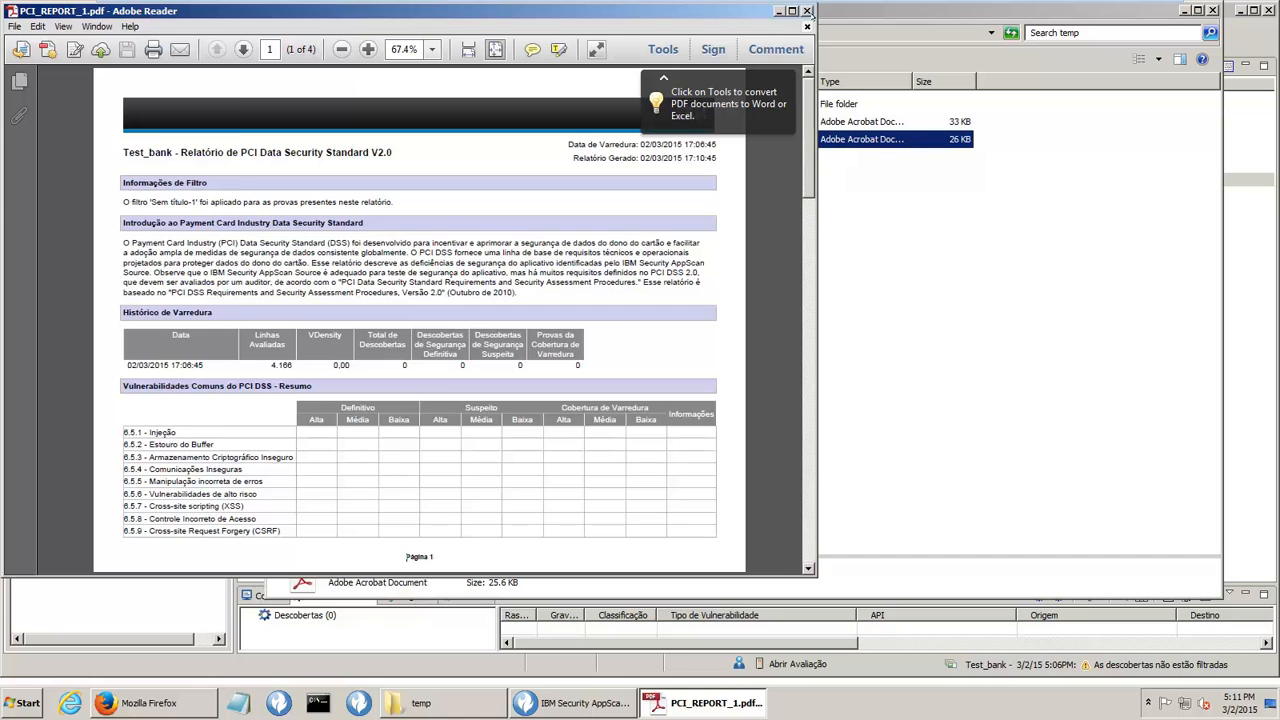
left_click(807, 11)
double_click(530, 103)
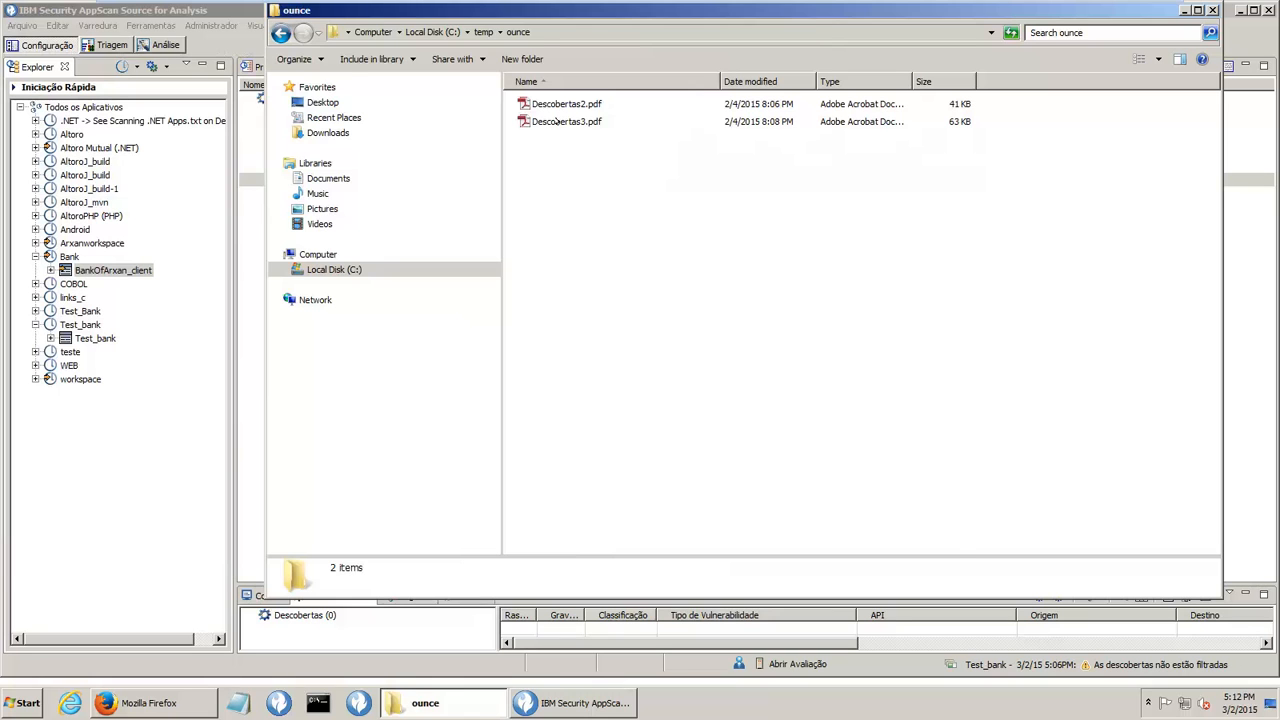
double_click(558, 121)
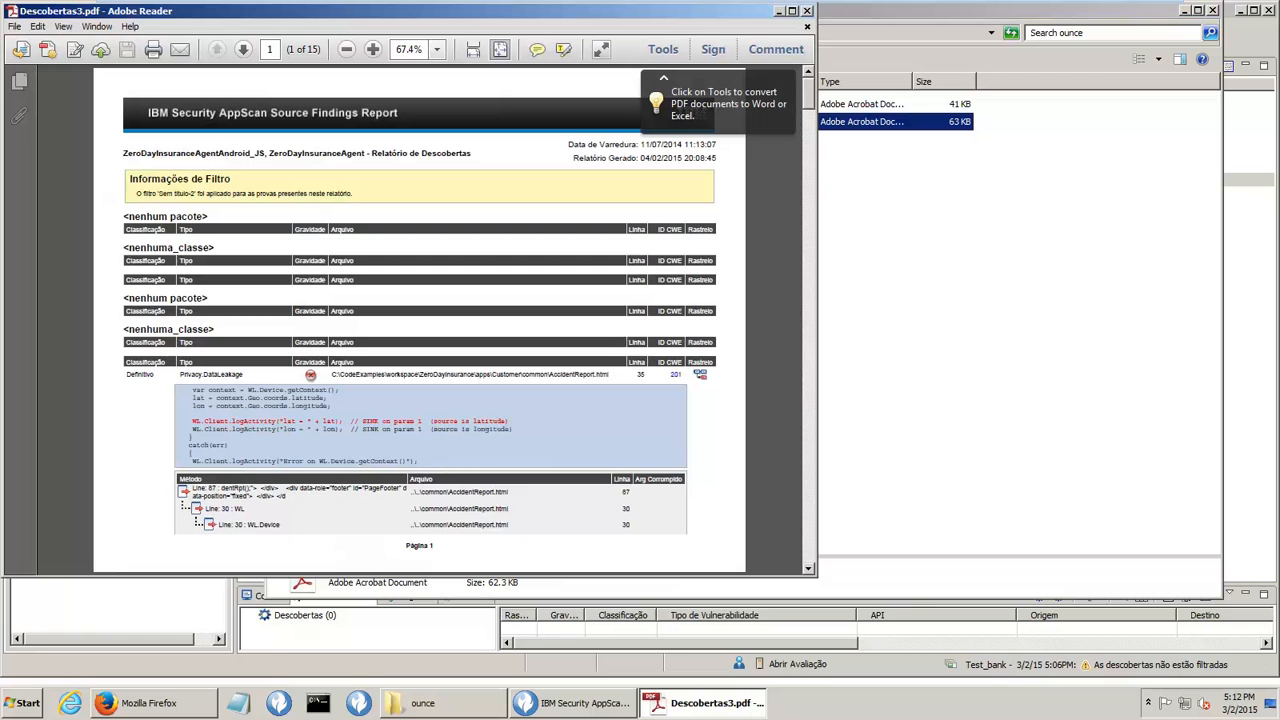
- Read through Descobertas3.pdf to its last page, examining the code excerpts and traces of the findings, and close the report
scroll(420, 320, "down", 1)
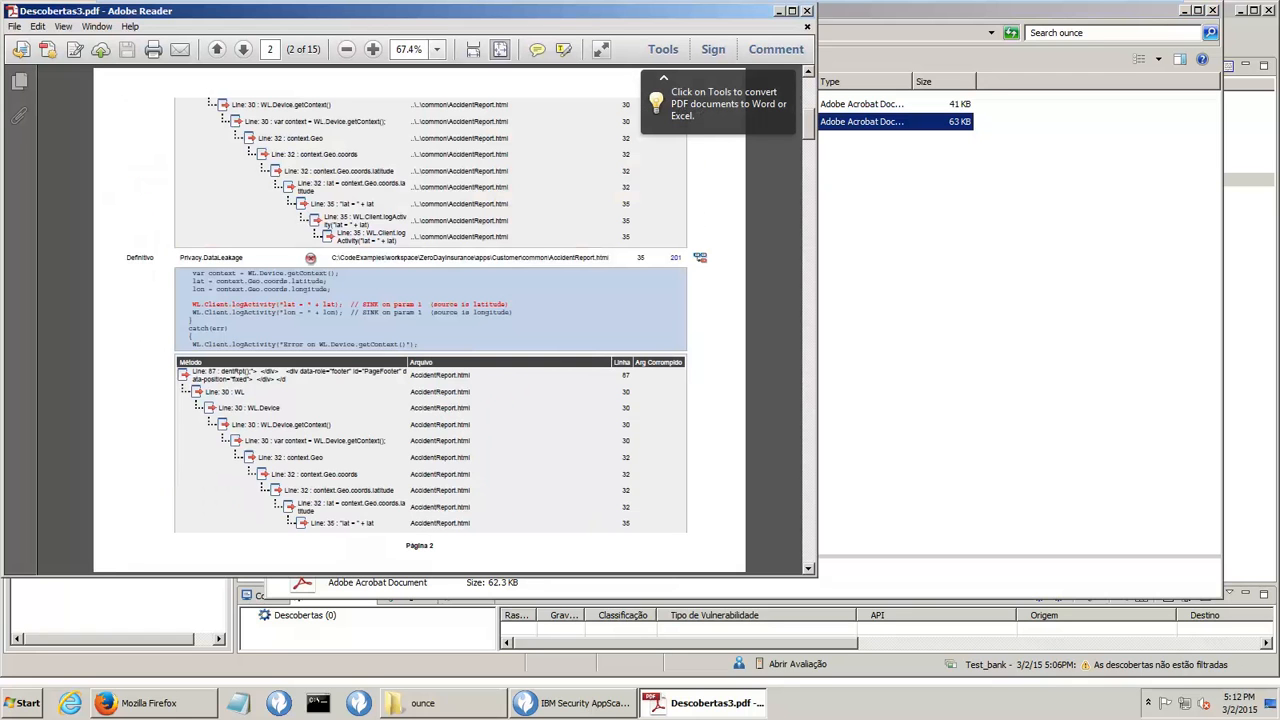
scroll(420, 320, "down", 1)
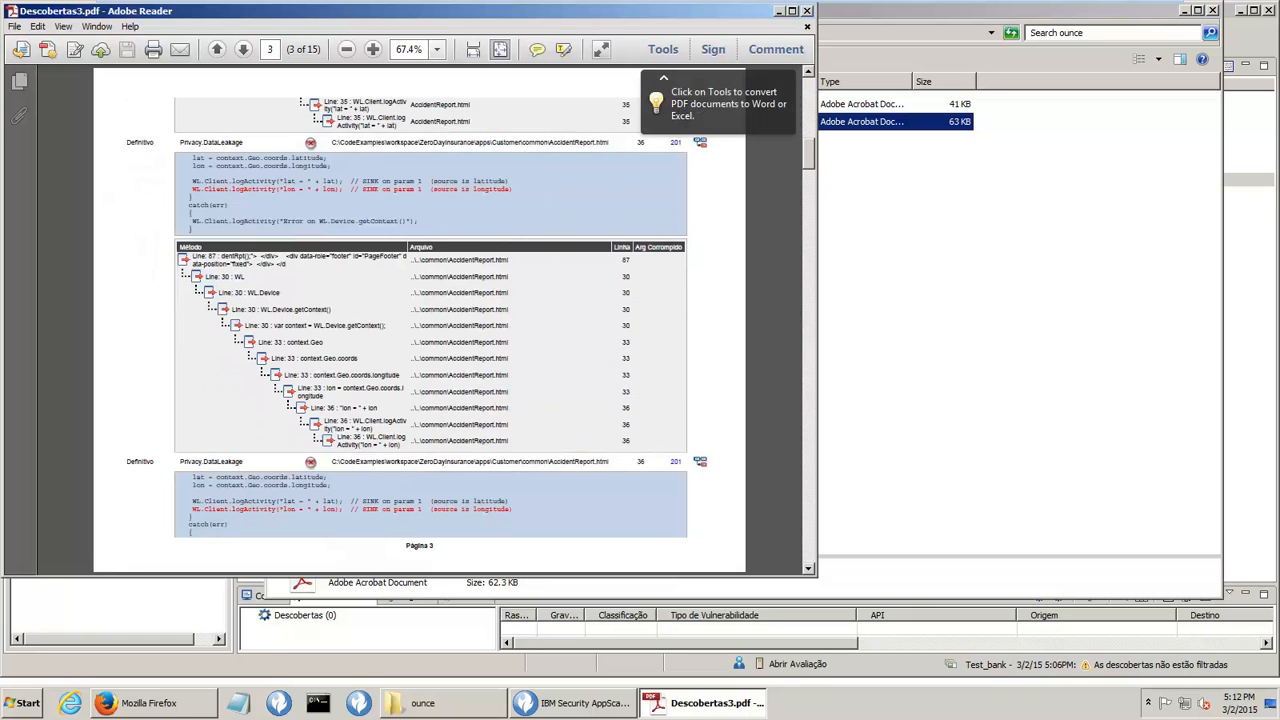
scroll(420, 320, "down", 1)
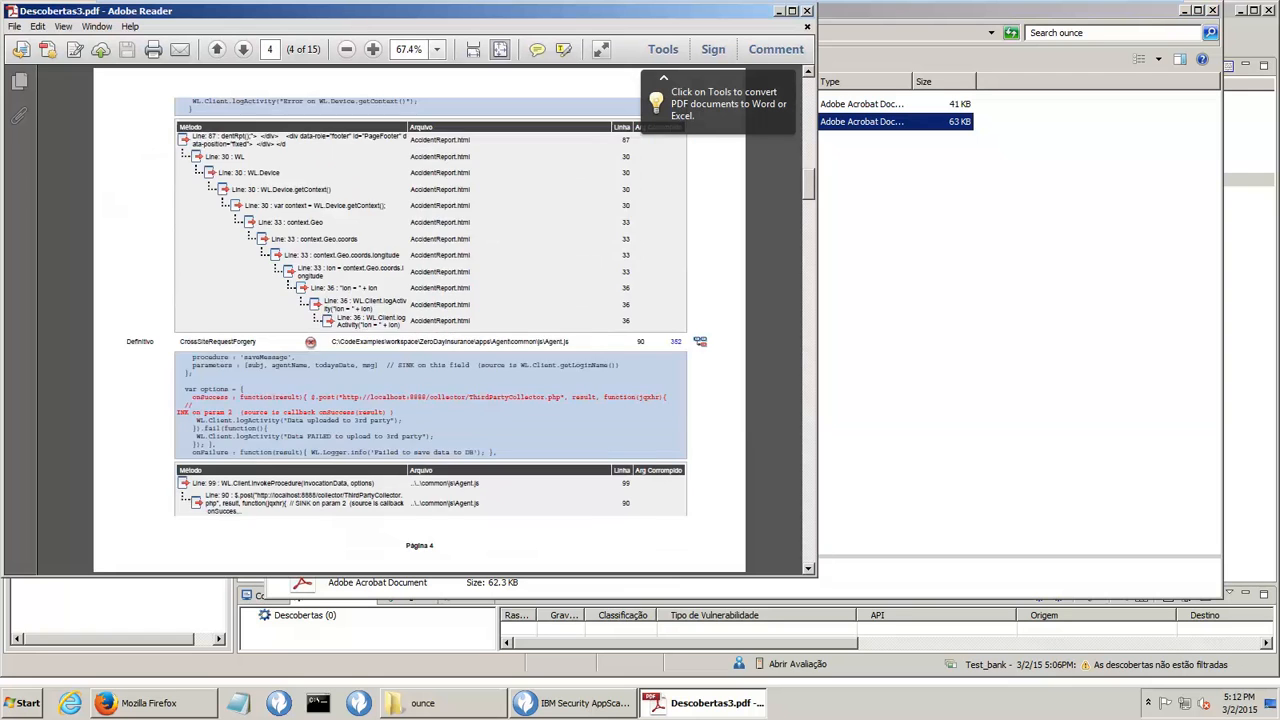
scroll(420, 320, "down", 1)
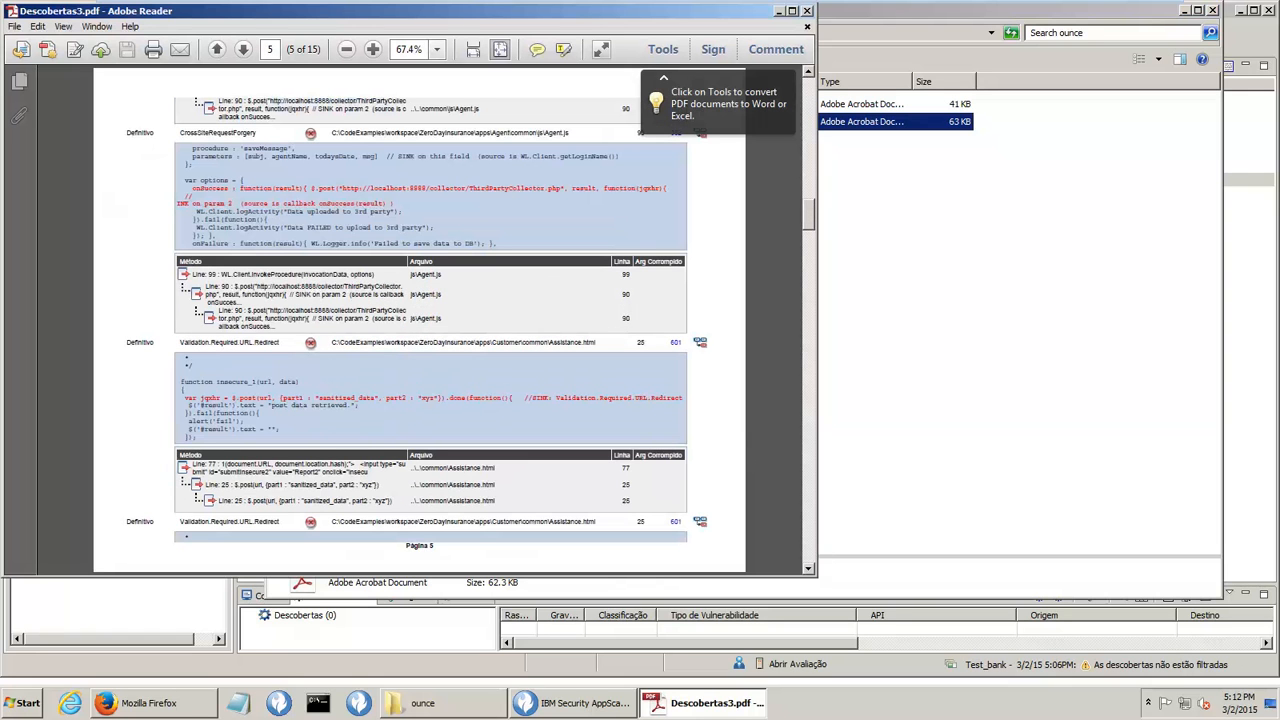
left_click_drag(386, 397, 632, 397)
left_click(574, 428)
scroll(633, 398, "down", 10)
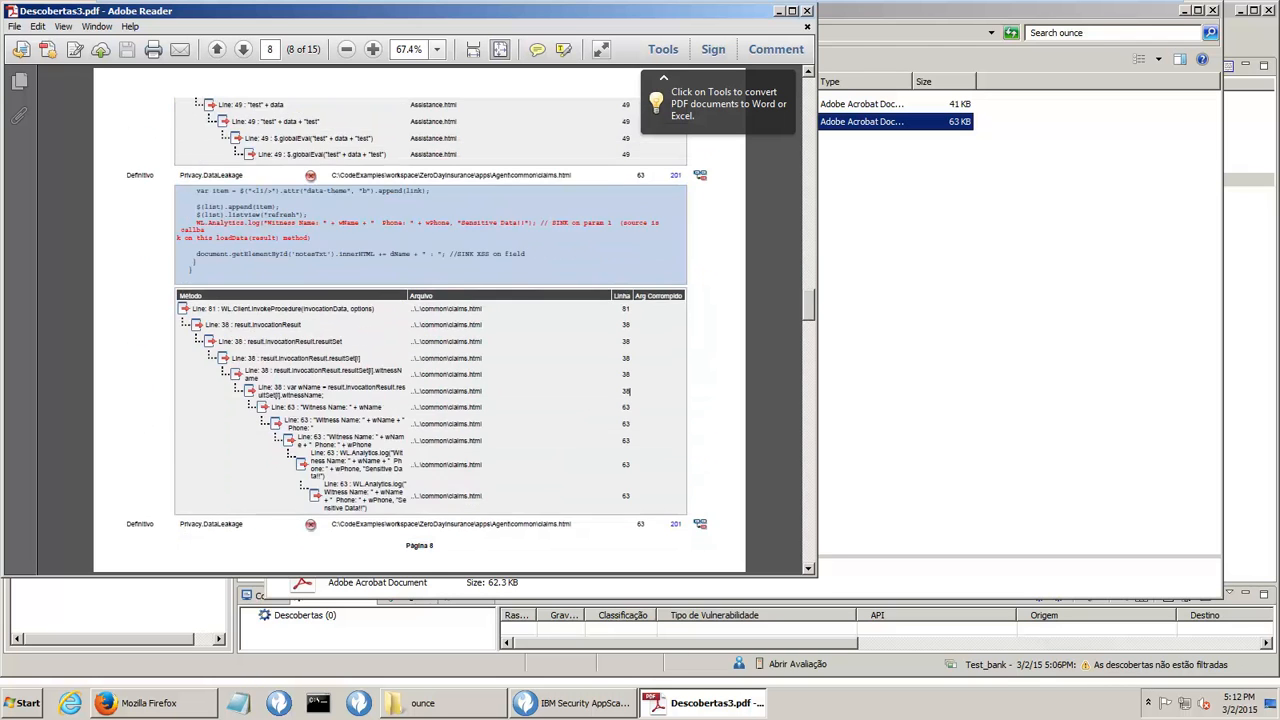
scroll(574, 428, "down", 3)
scroll(574, 428, "down", 15)
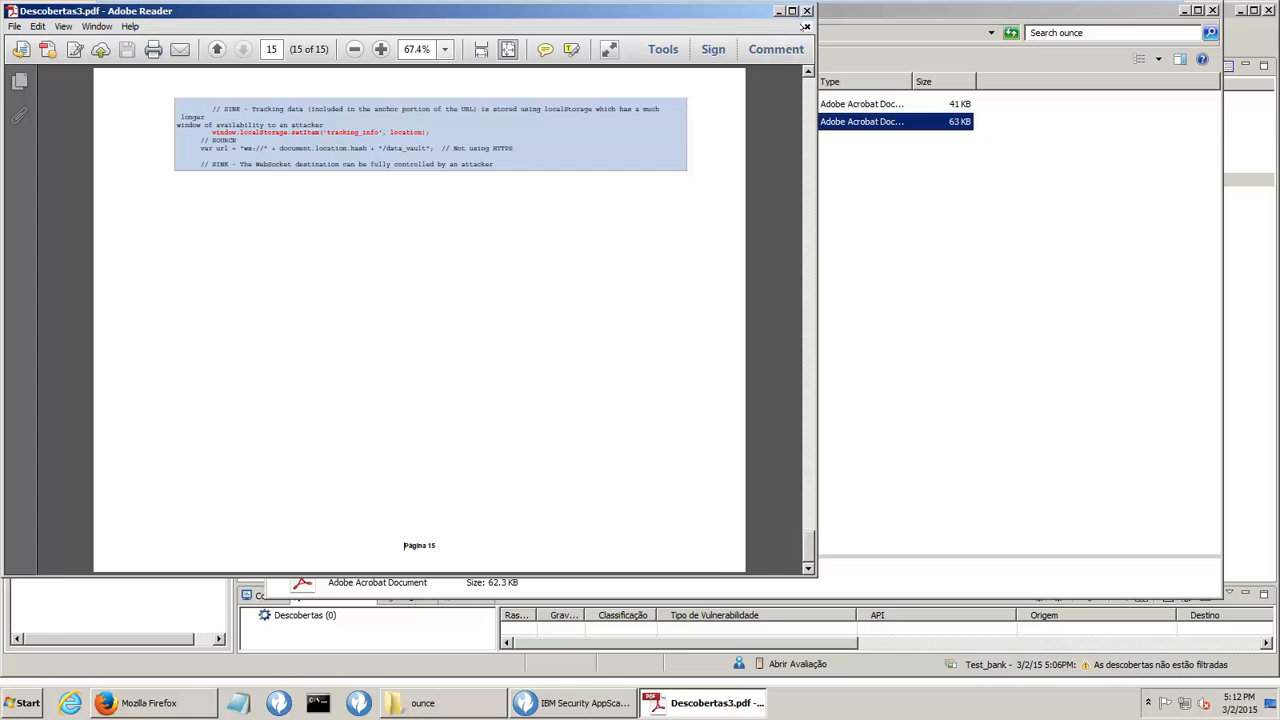
left_click(808, 10)
- Switch to AppScan Source, open the Malicious - 4/18/13 4:40PM assessment and show its findings in the Análise perspective
left_click(565, 704)
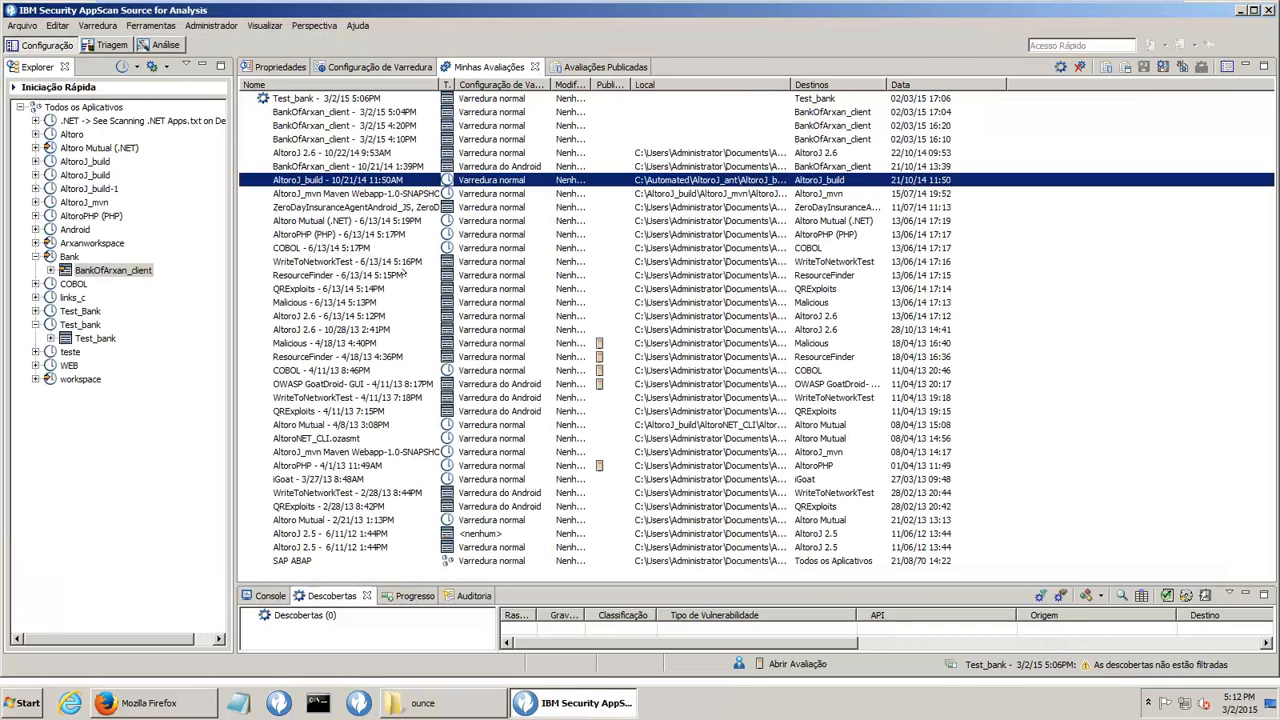
left_click(160, 45)
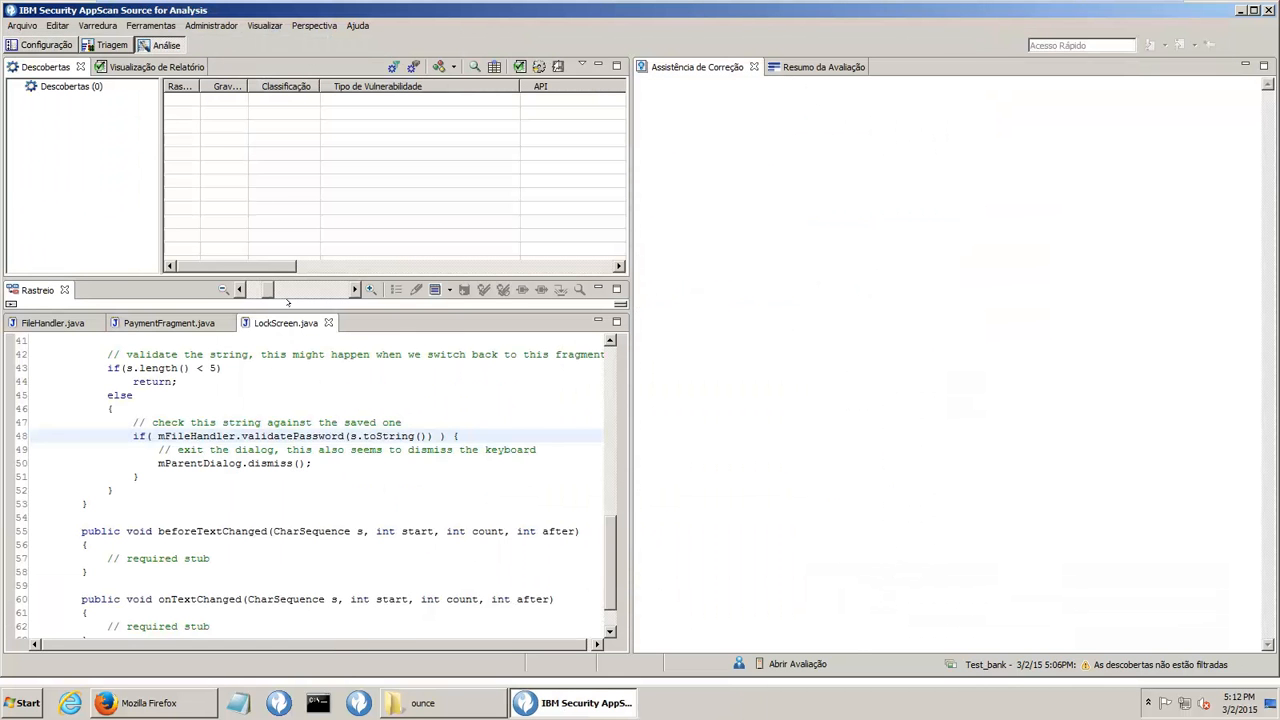
left_click(40, 45)
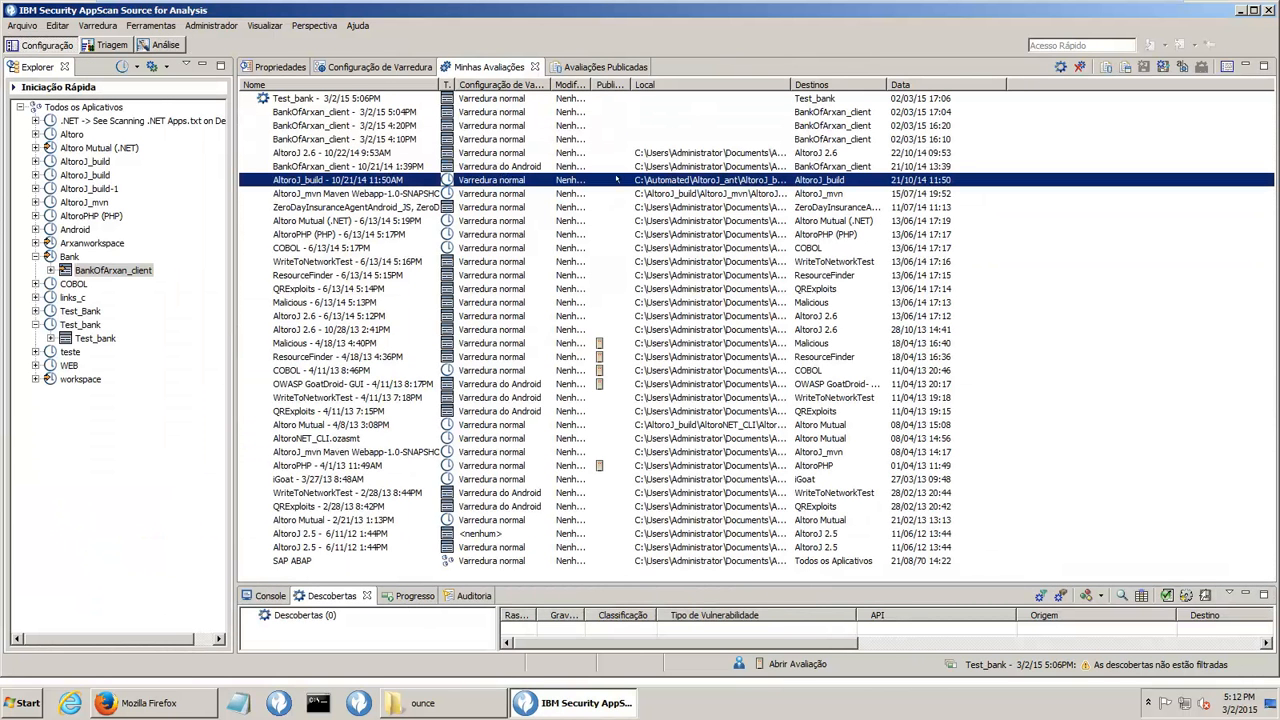
double_click(512, 343)
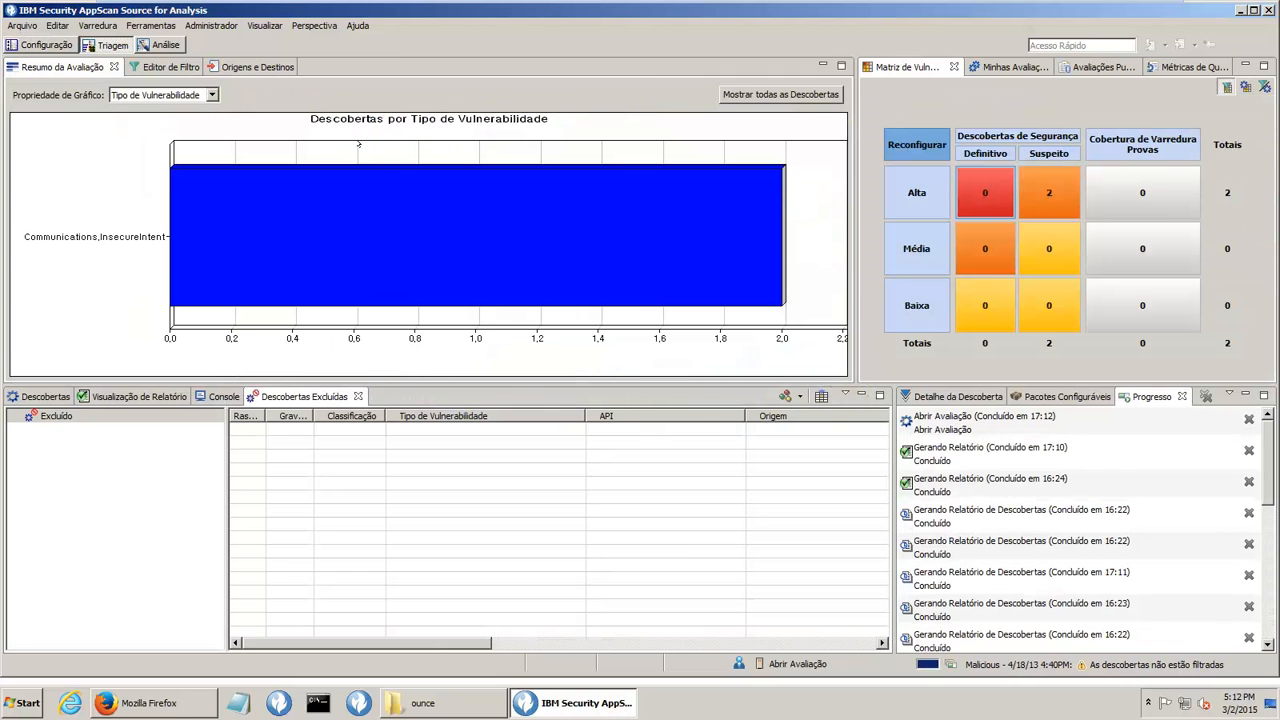
left_click(166, 45)
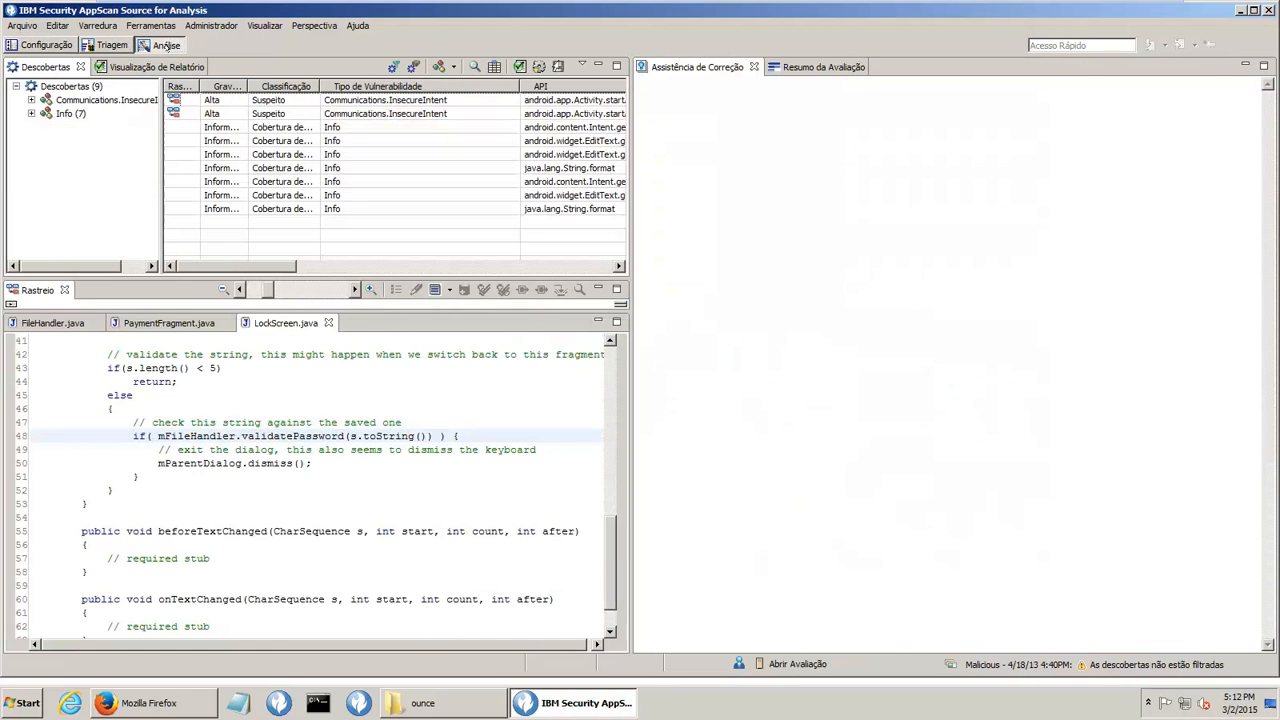
- Inspect two Info findings and the first Communications.InsecureIntent finding, reading its Entrega de Intento de Atividade article through to the API list
left_click(249, 155)
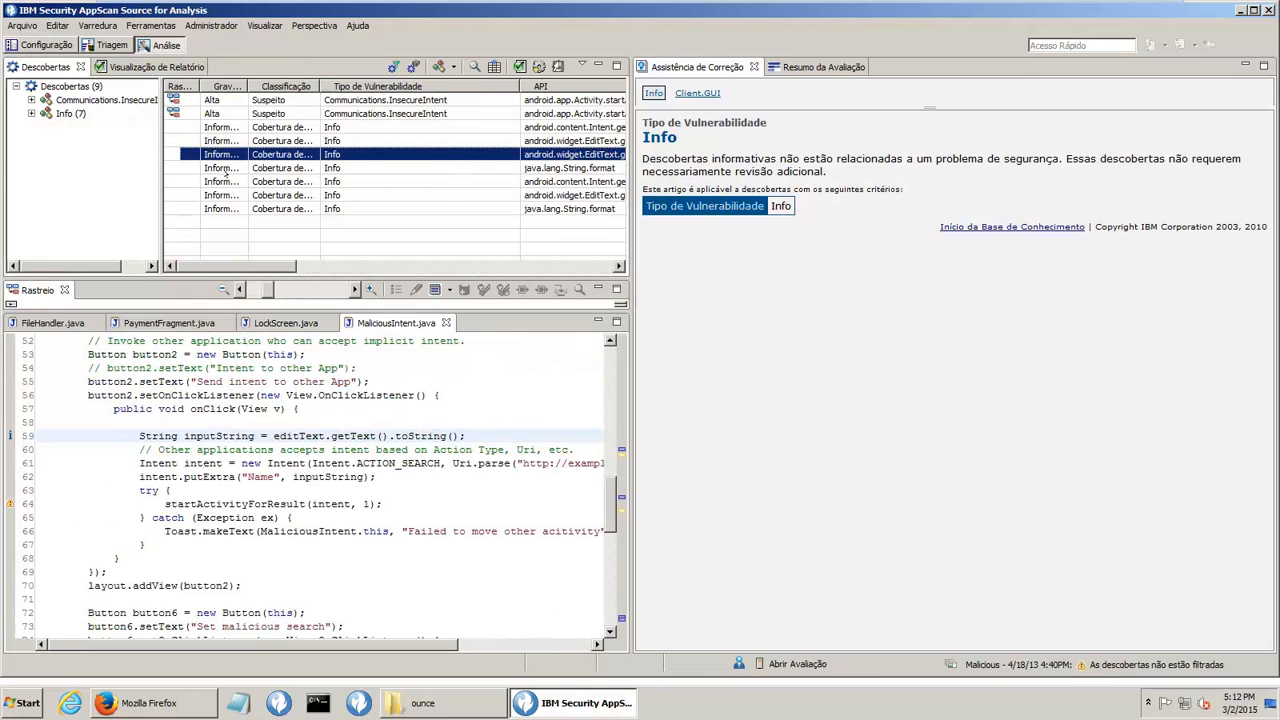
left_click(226, 181)
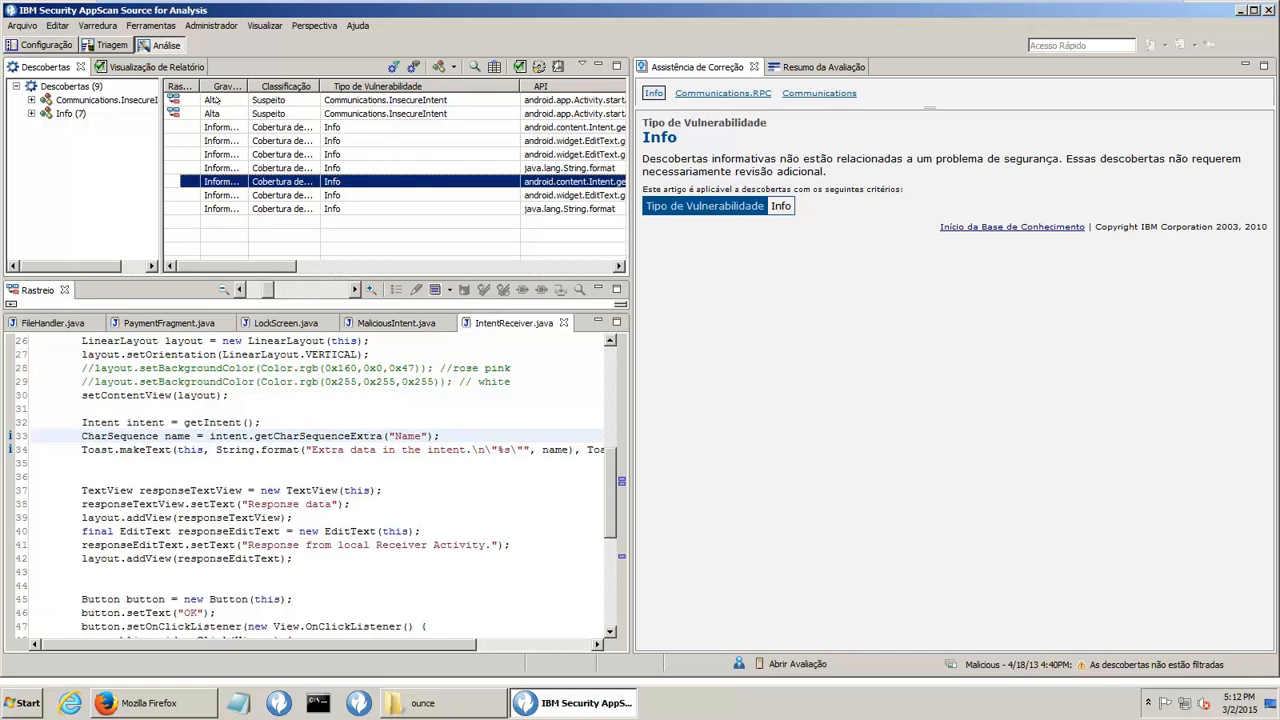
left_click(214, 100)
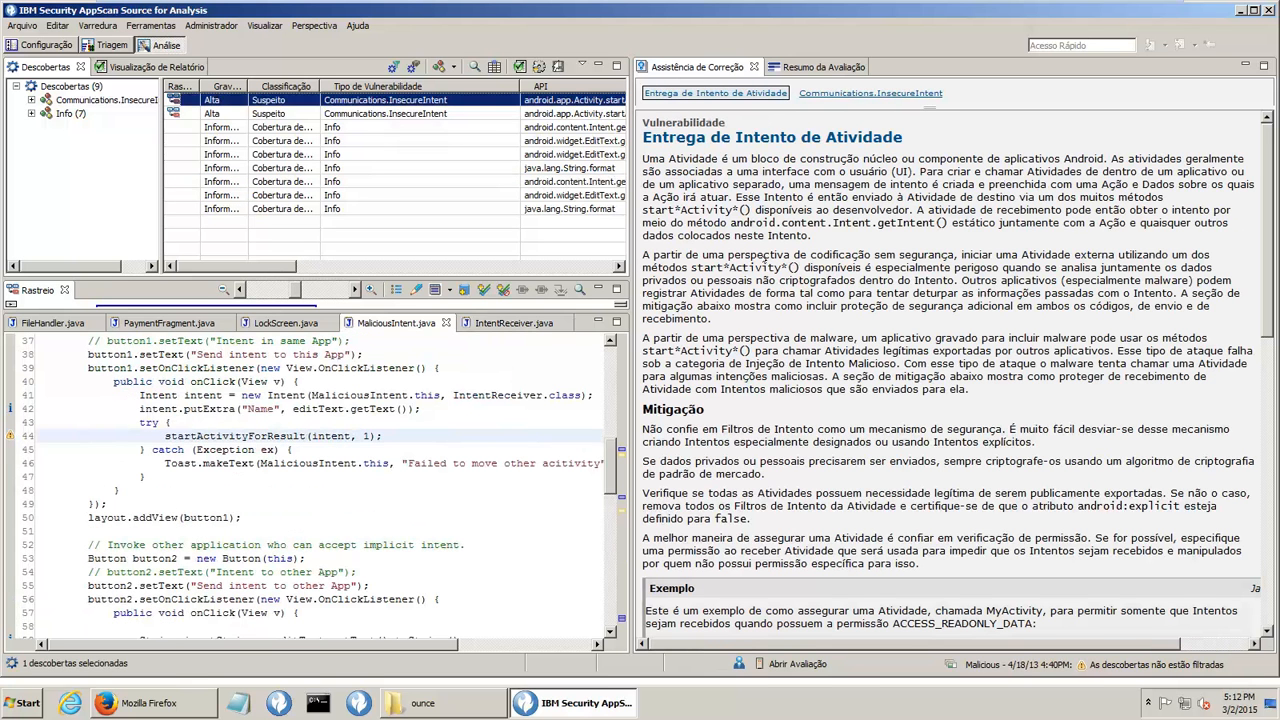
left_click_drag(643, 137, 903, 137)
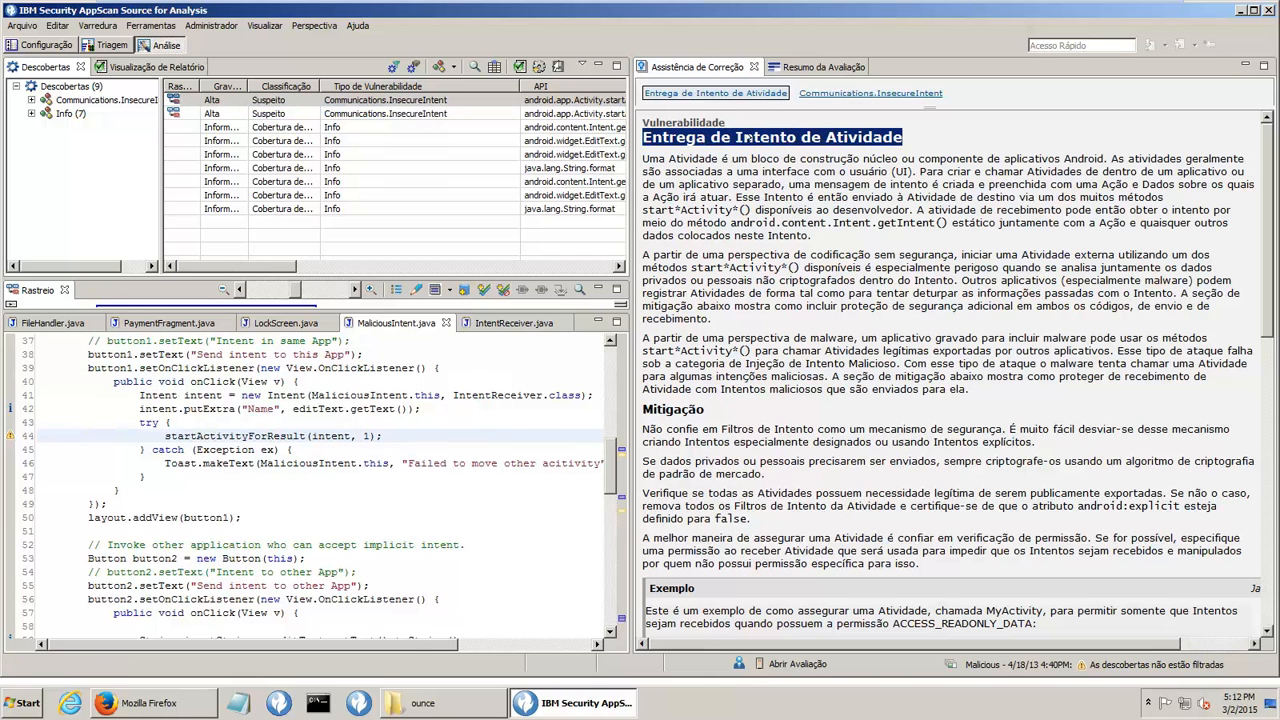
left_click(850, 145)
left_click_drag(1266, 176, 1268, 480)
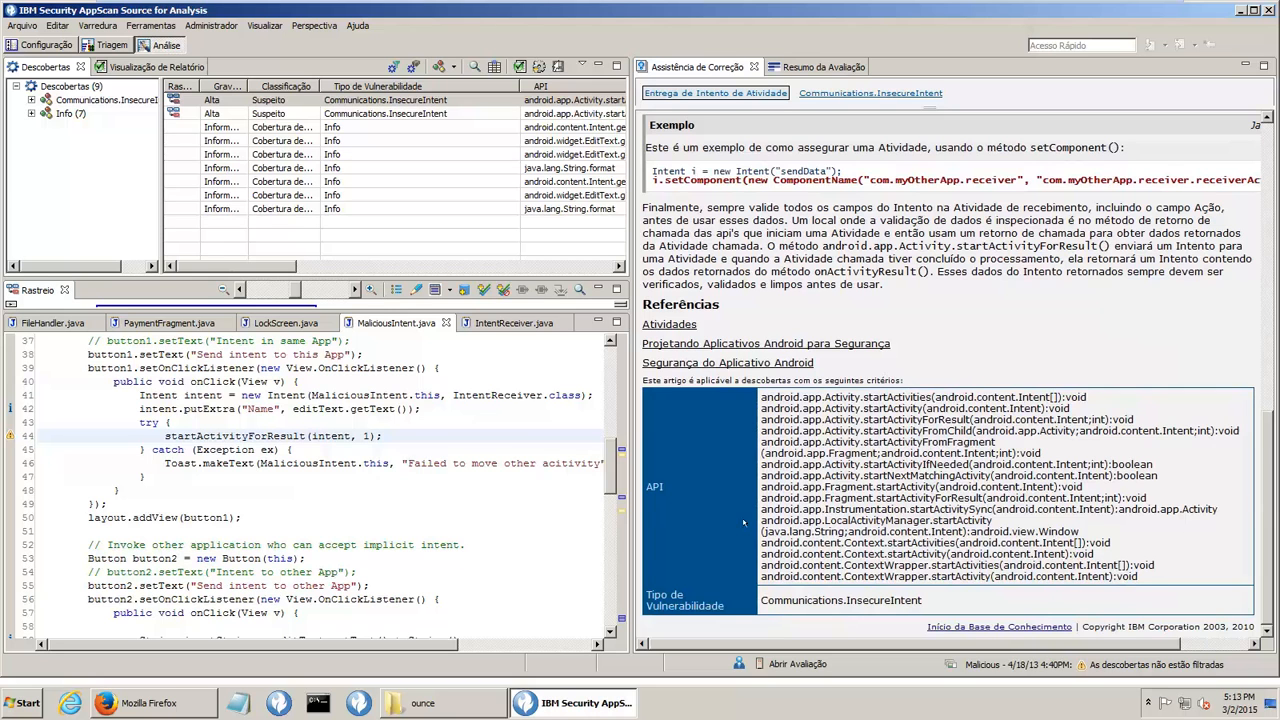
left_click_drag(1141, 578, 768, 381)
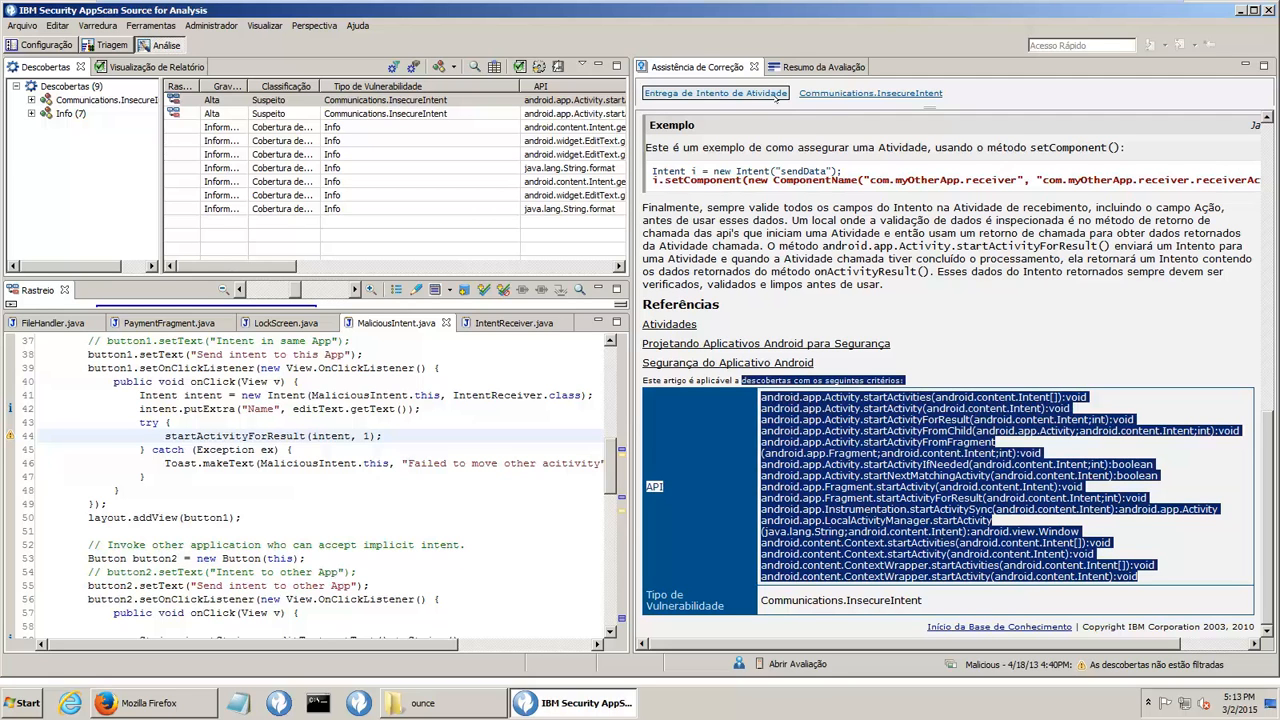
- Read the Communications.InsecureIntent article, then show the Entrega de Intento de Atividade article for the second InsecureIntent finding
left_click(829, 92)
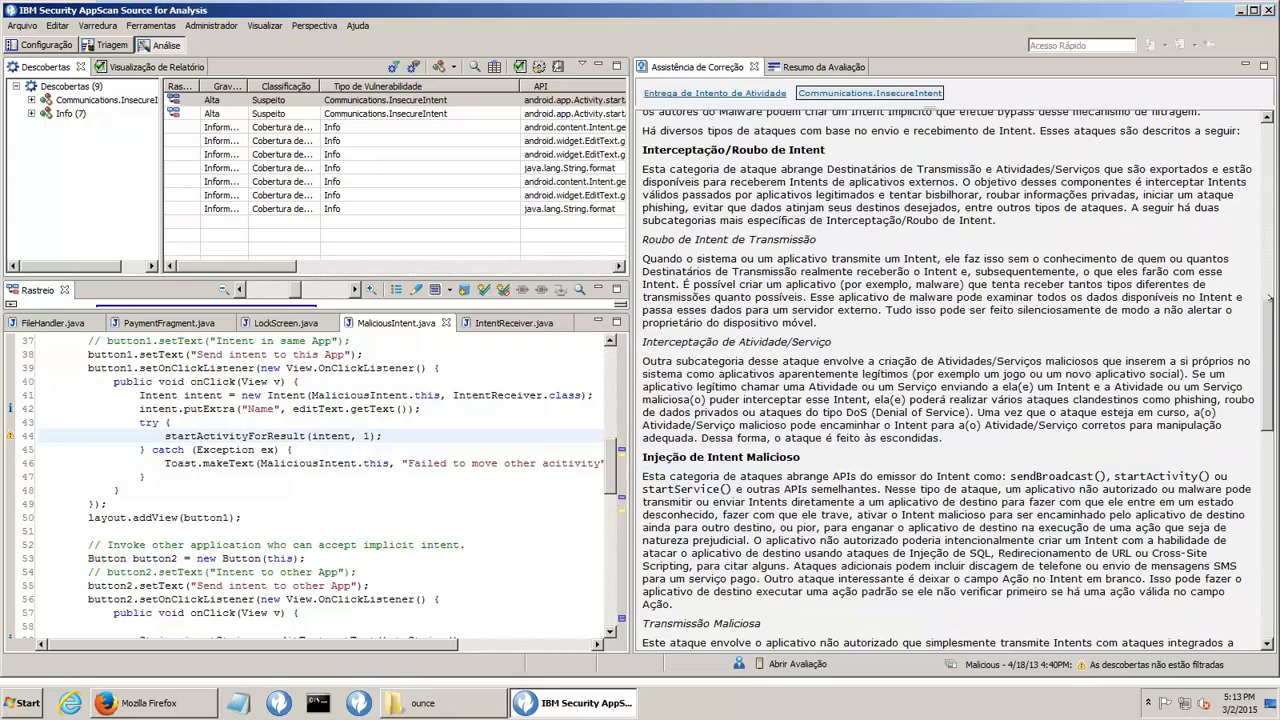
left_click_drag(1272, 352, 1275, 148)
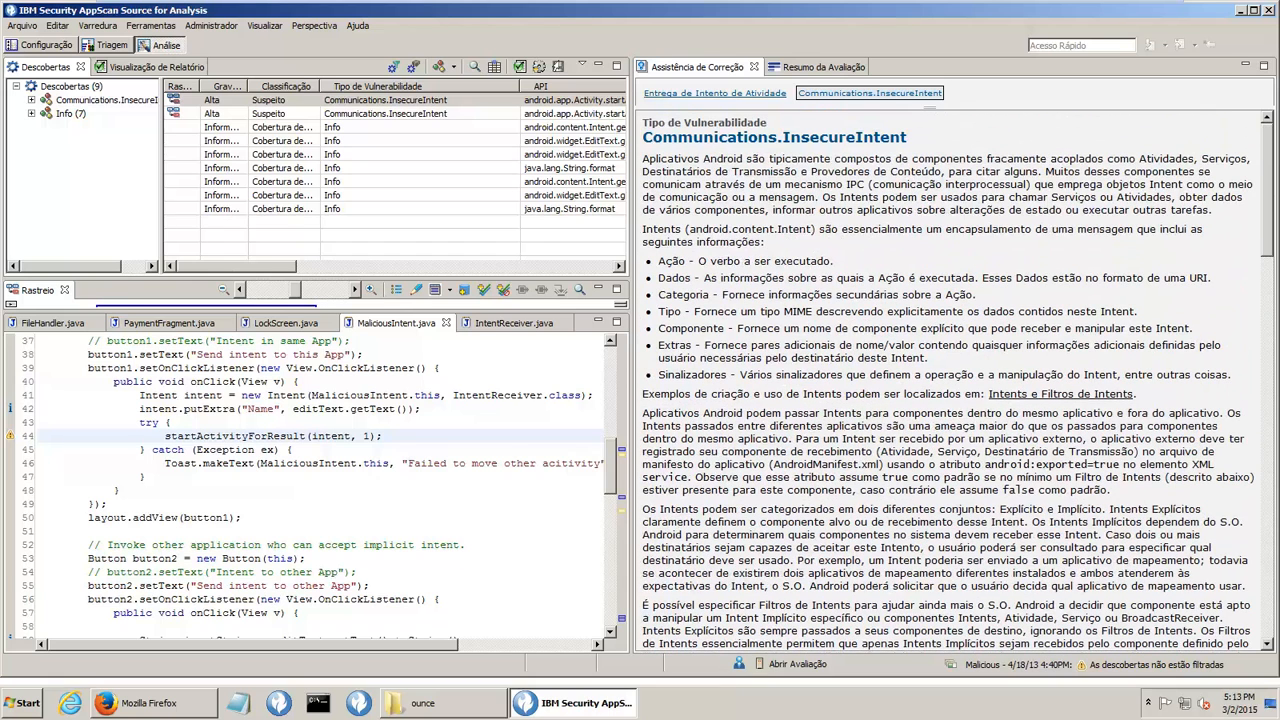
left_click(213, 114)
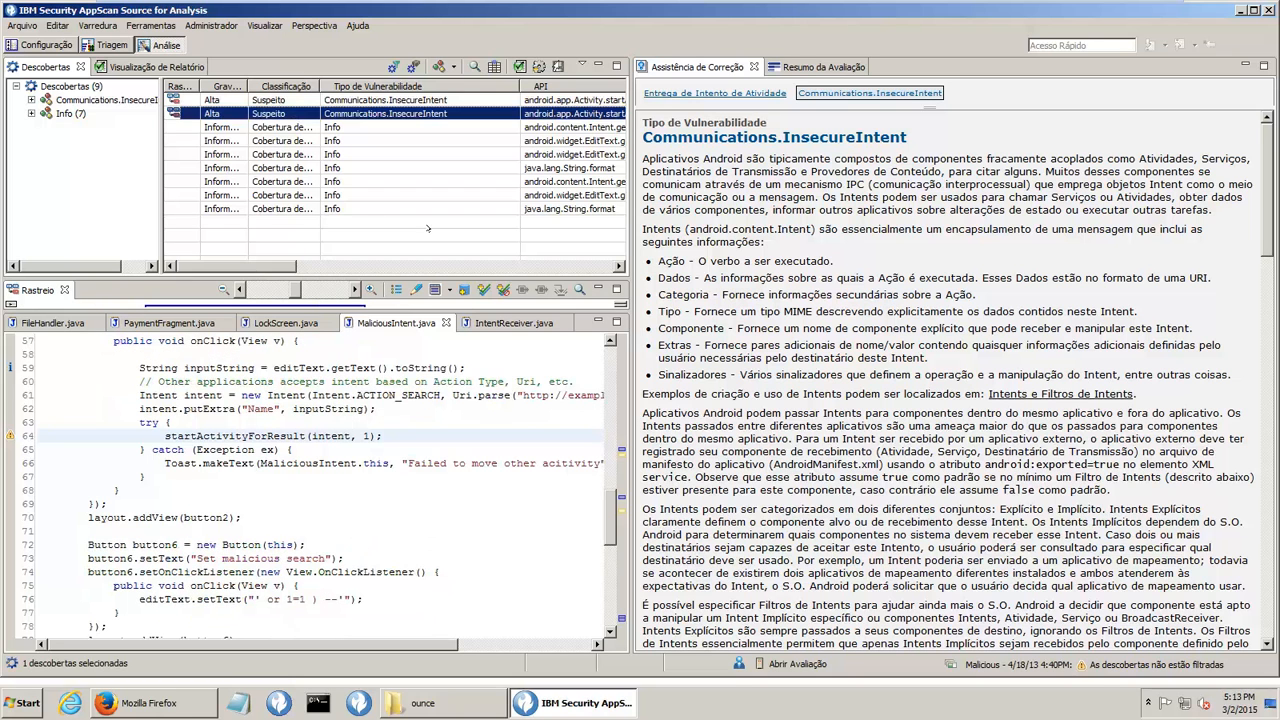
left_click(726, 94)
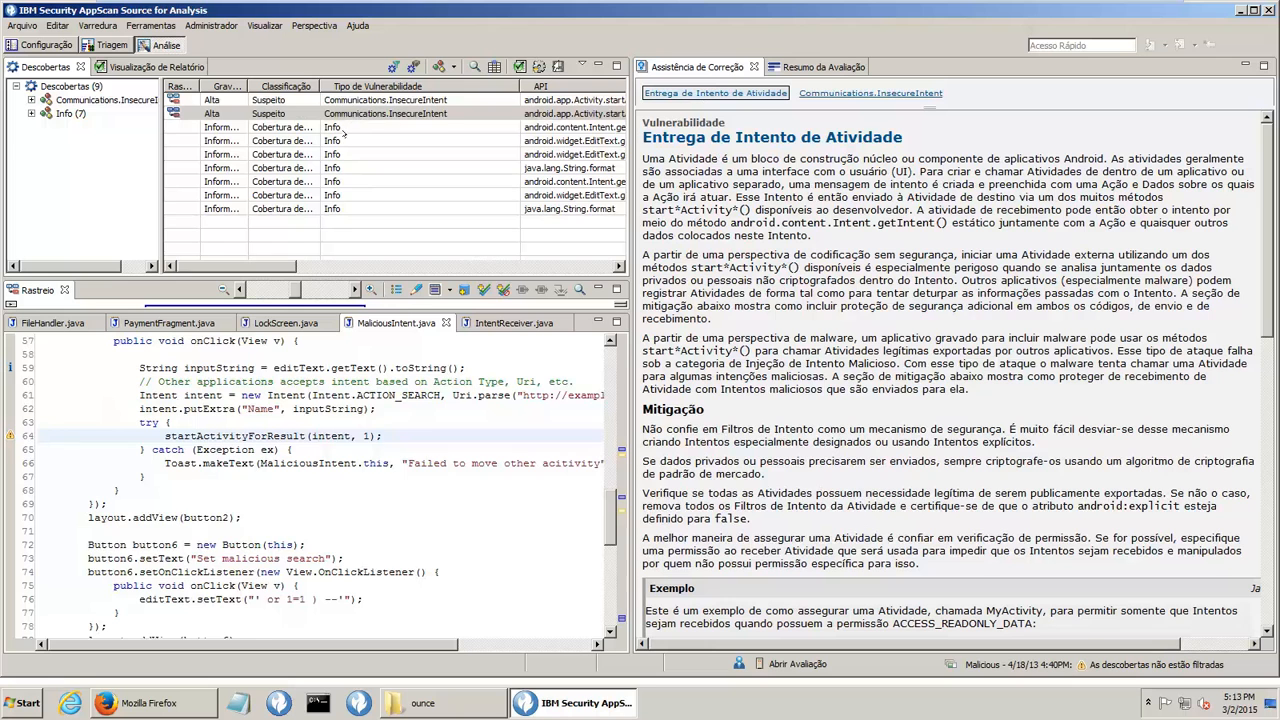
- Go through several Info findings down to the last one, viewing their source lines and remediation notes
left_click(342, 142)
left_click(344, 155)
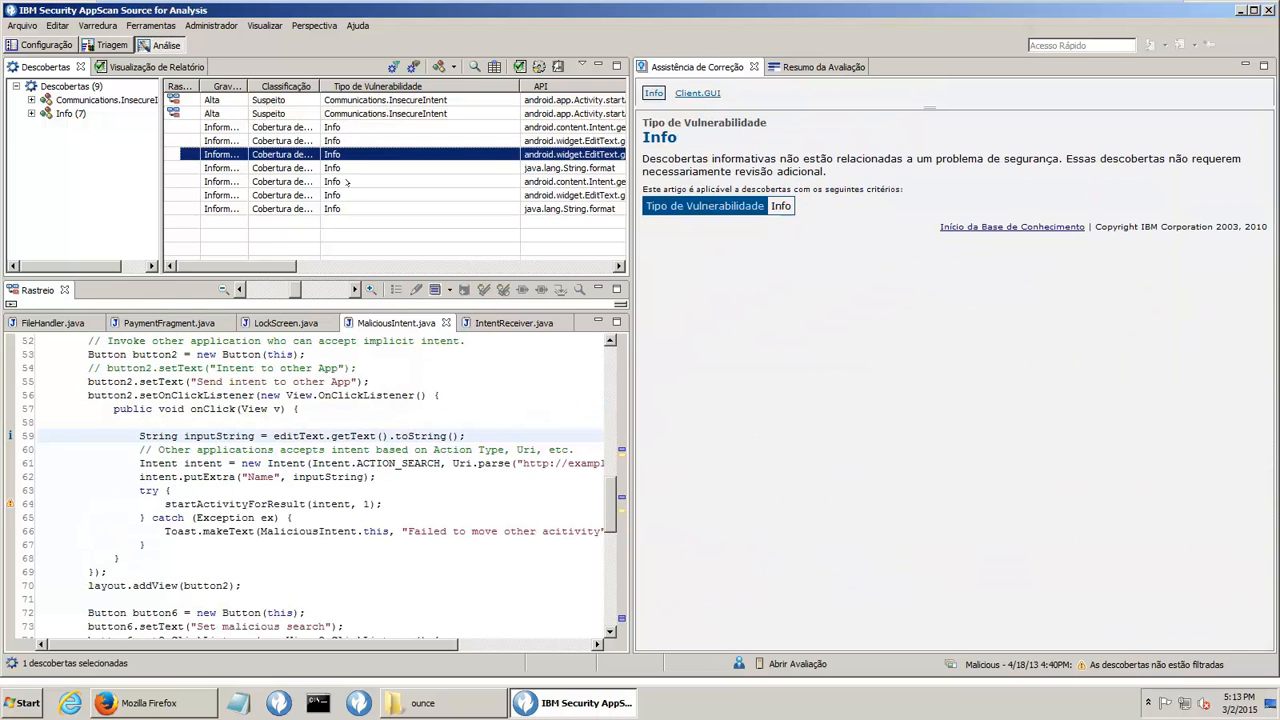
left_click(349, 183)
left_click(352, 208)
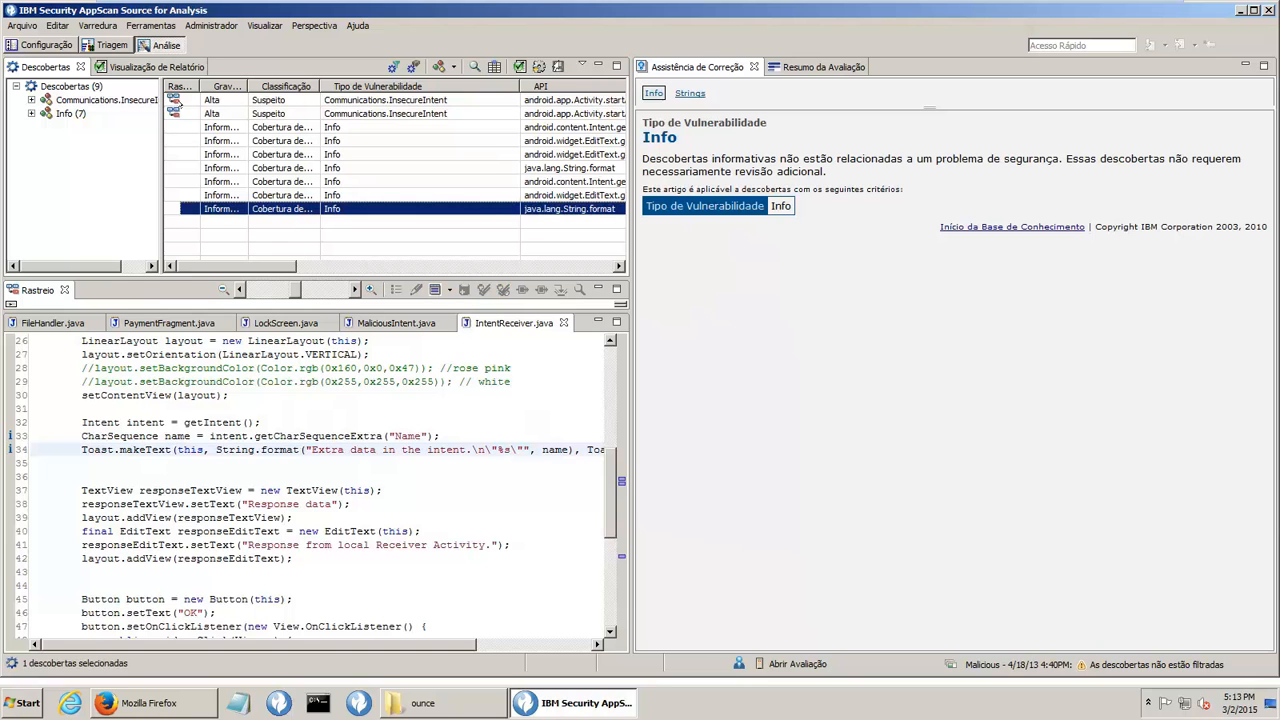
- Widen the Rastreio column, select the first Communications.InsecureIntent finding and enlarge the trace view to show its call graph
left_click_drag(199, 86, 247, 86)
left_click(184, 101)
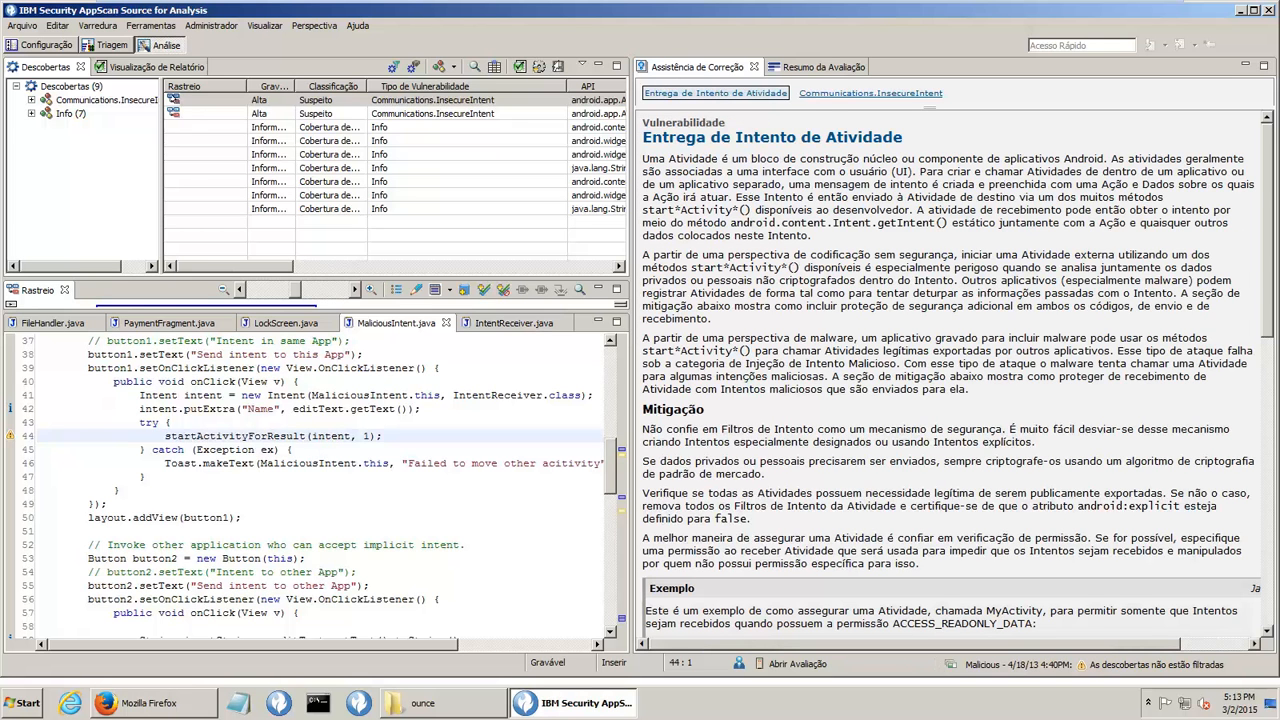
left_click(175, 101)
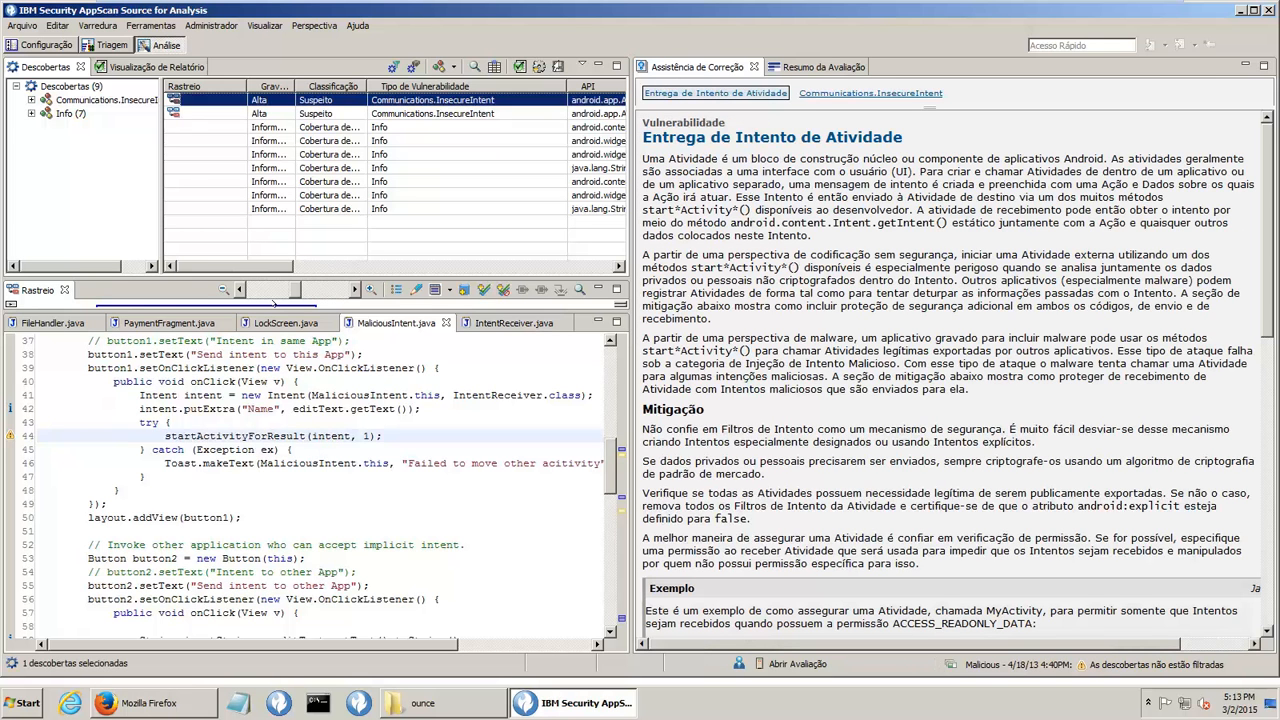
mouse_move(272, 306)
left_mouse_down()
mouse_move(337, 462)
mouse_move(353, 210)
mouse_move(337, 195)
left_mouse_up()
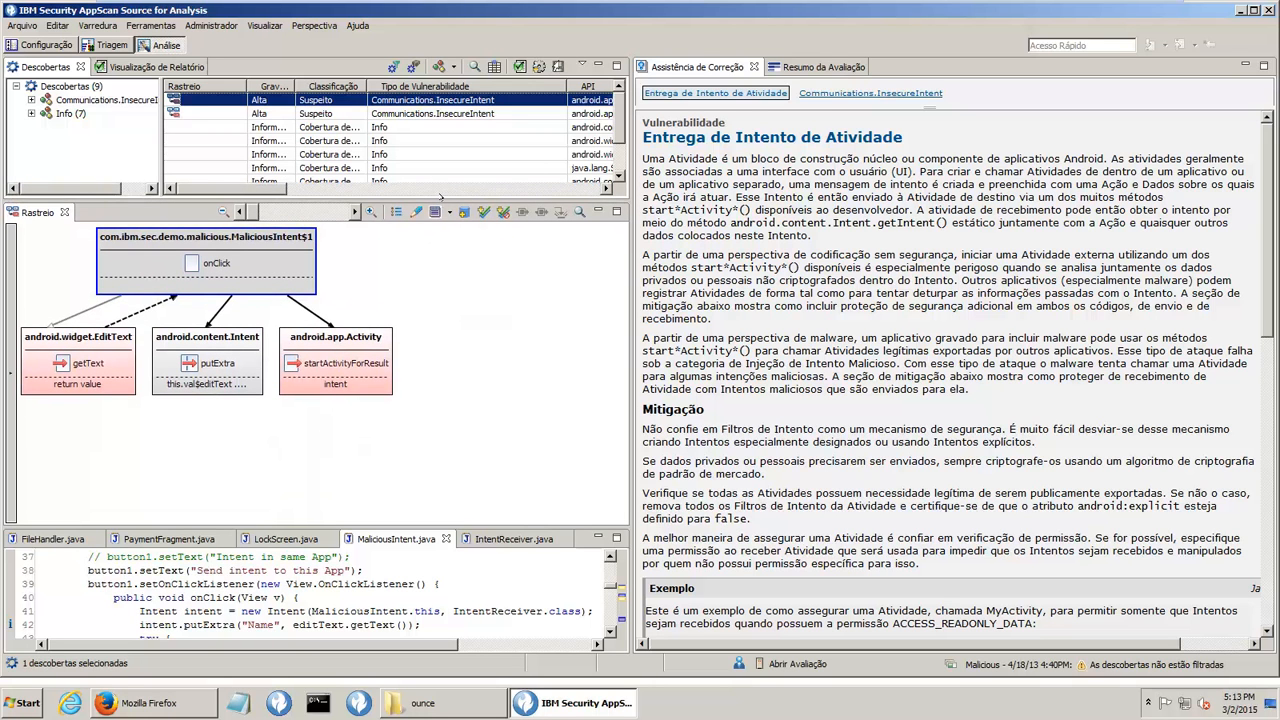
- Inspect the trace nodes for Activity startActivityForResult, Intent putExtra, EditText getText and the MaliciousIntent$1 onClick caller
left_click(335, 350)
left_click(212, 350)
left_click(104, 342)
left_click(124, 248)
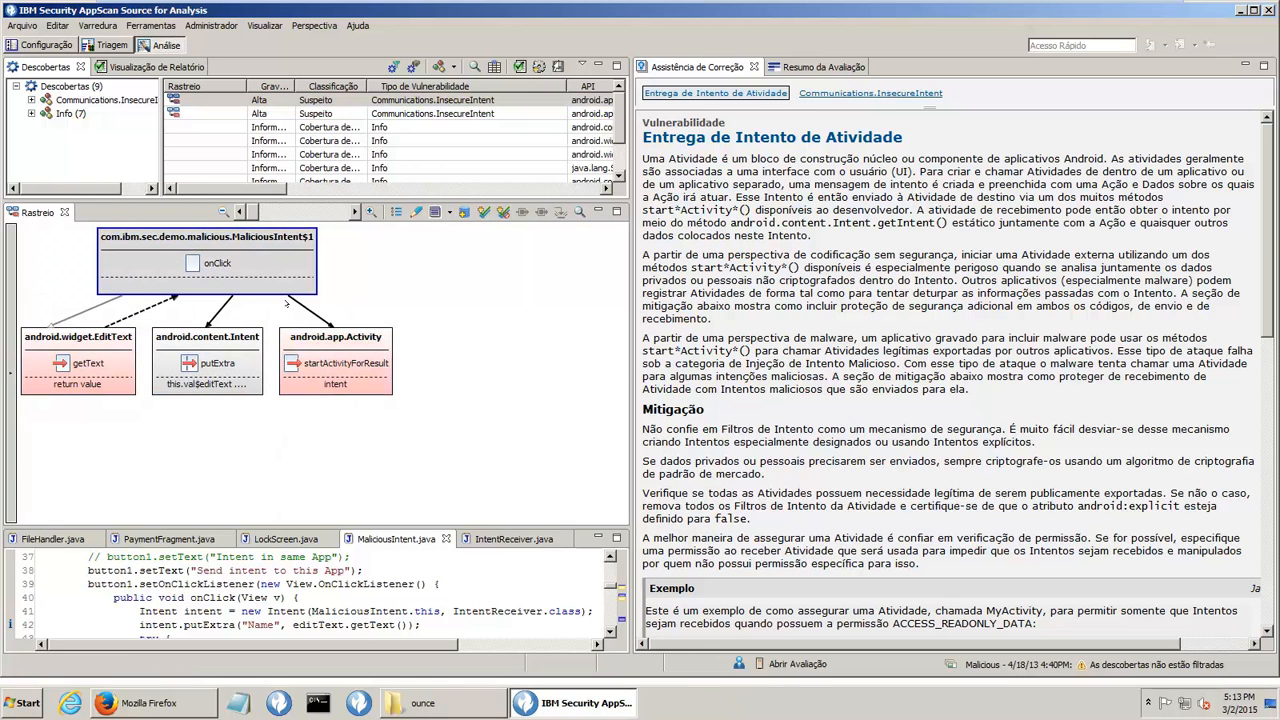
left_click(345, 341)
left_click(200, 340)
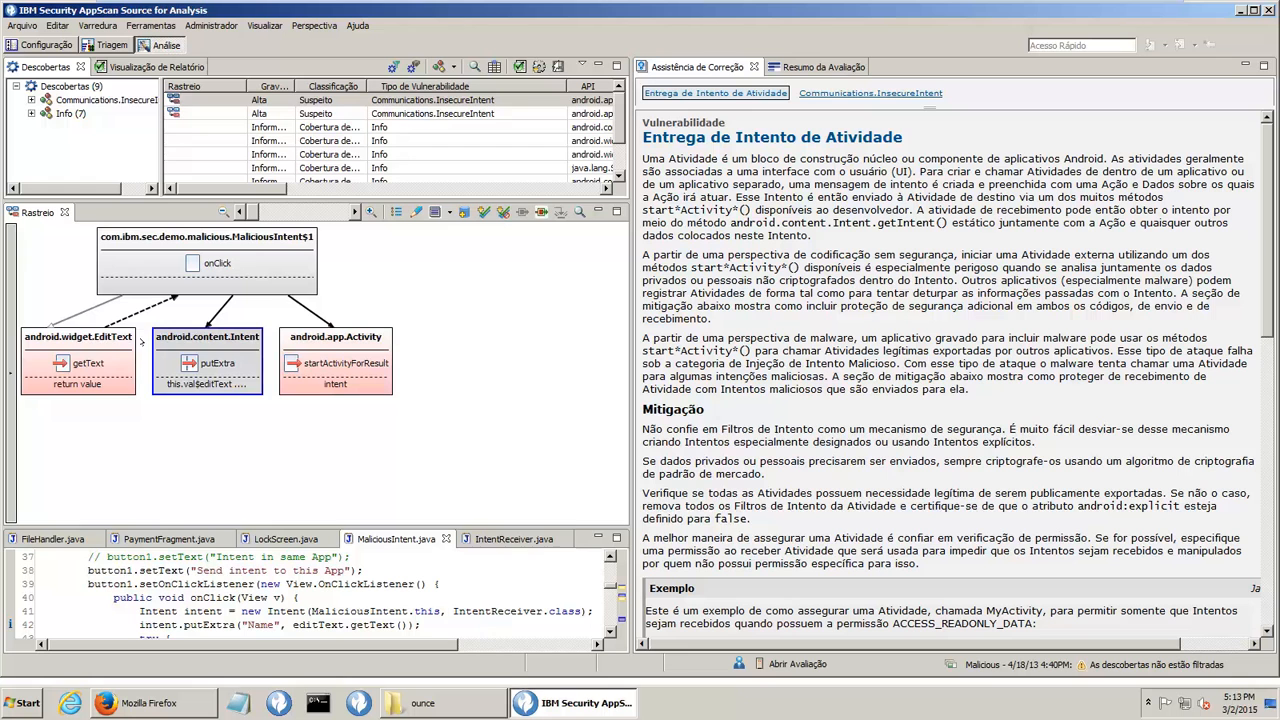
left_click(90, 345)
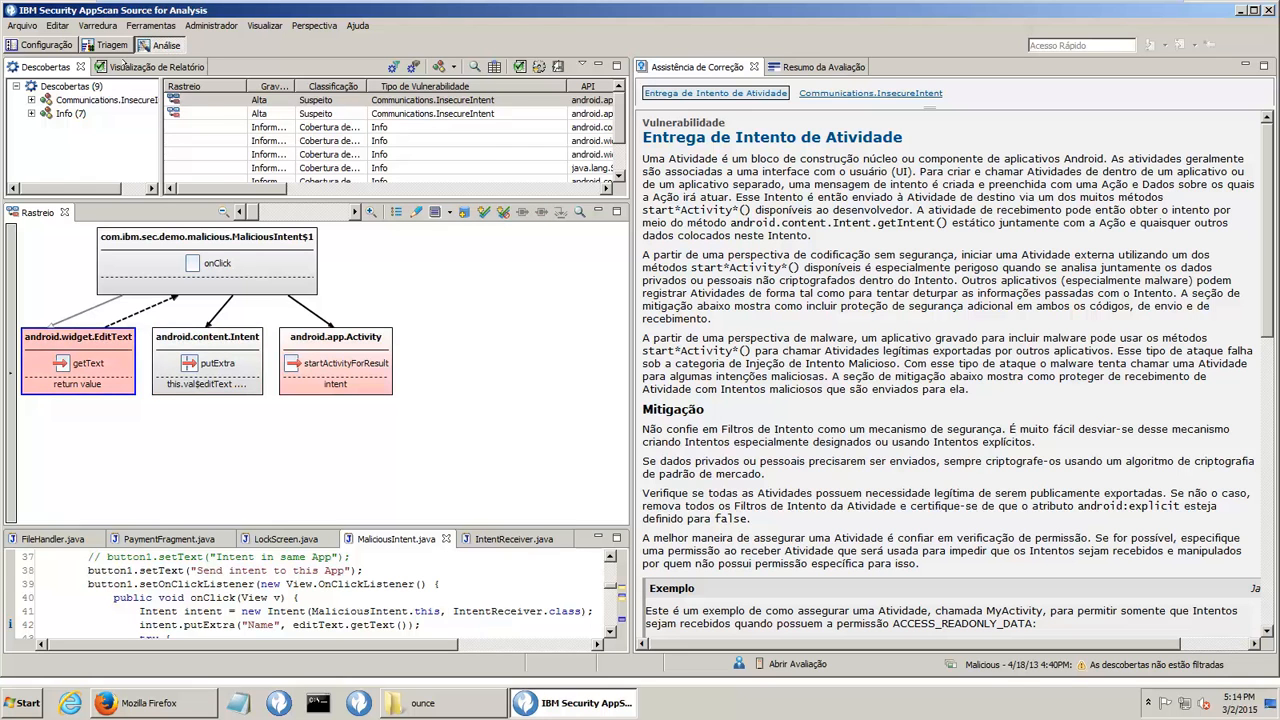
- Return to the Configuração perspective and select the Bank application, then the Test_bank application containing the Test_bank project
left_click(117, 63)
left_click(40, 45)
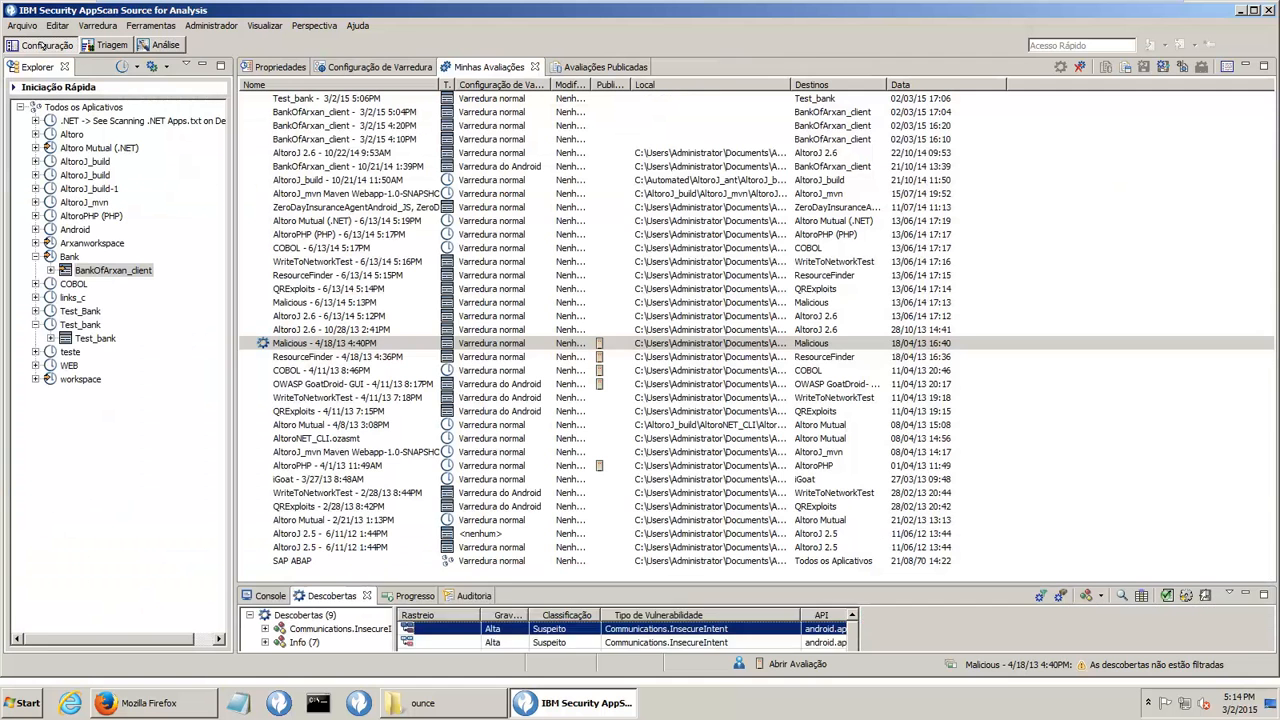
left_click(69, 256)
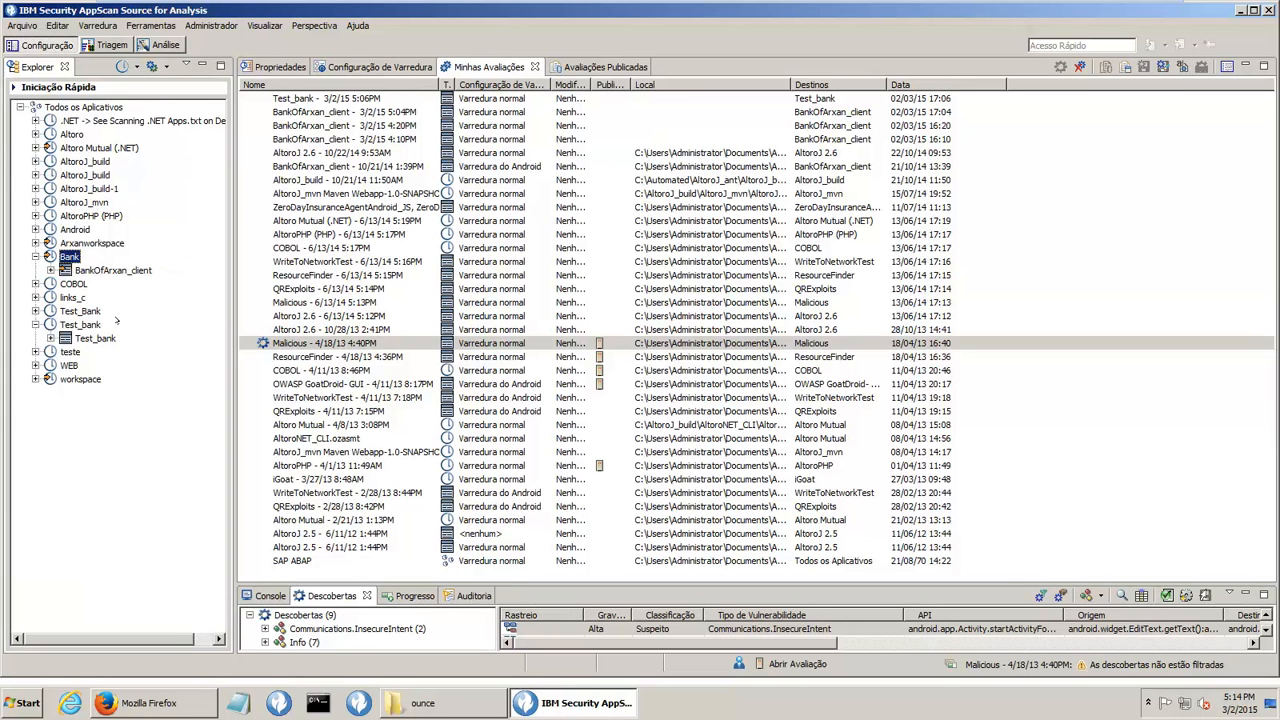
left_click(82, 324)
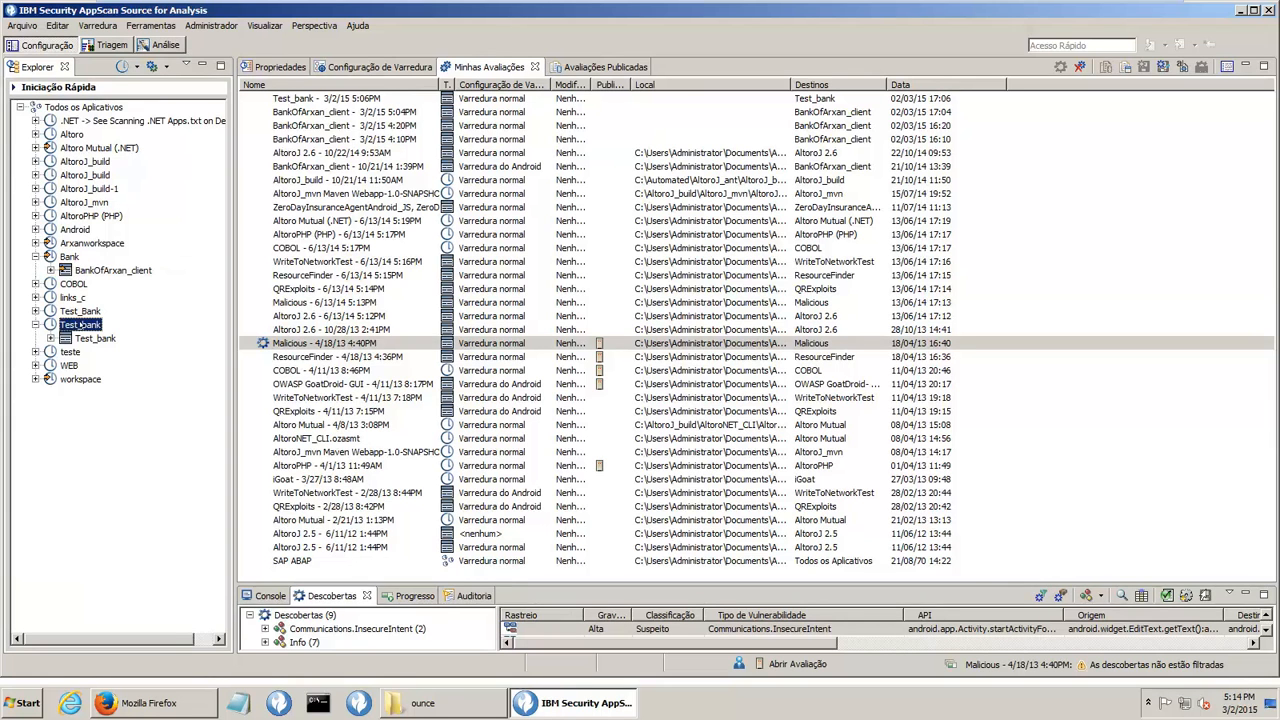
- Open the BankOfArxan_client project's properties and compare its project dependencies with those of the Test_bank project
left_click(89, 270)
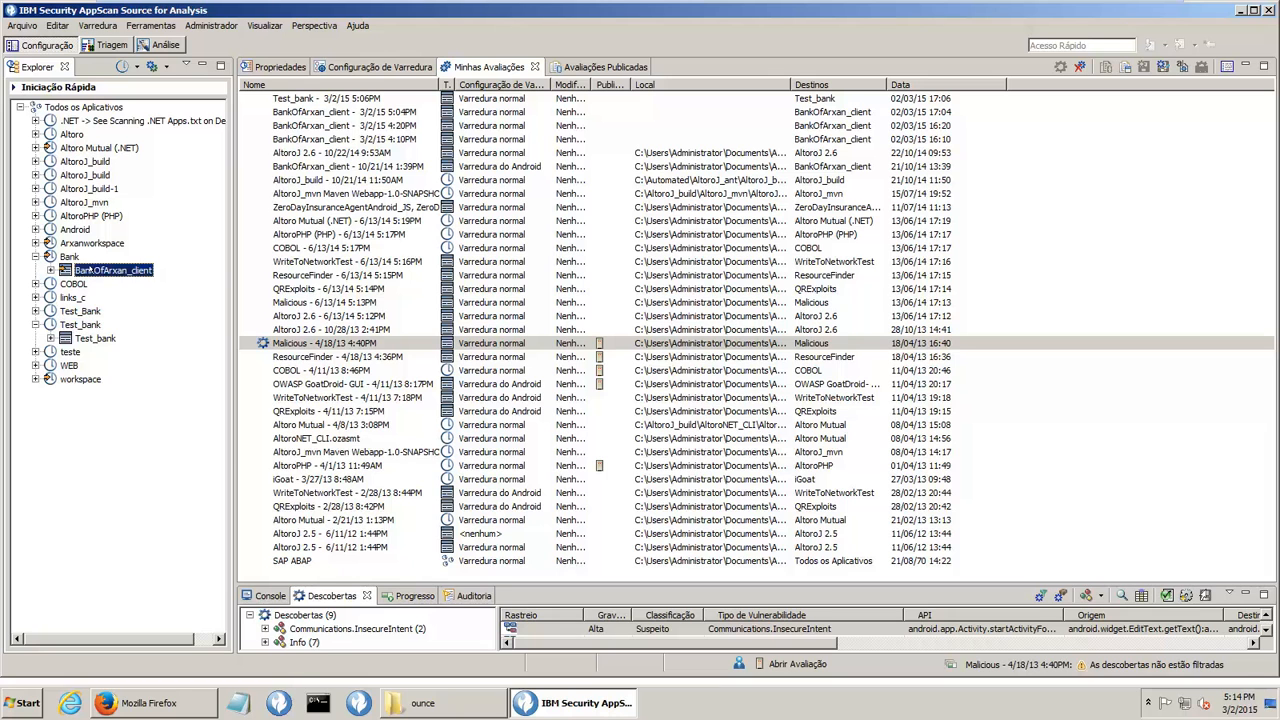
right_click(97, 270)
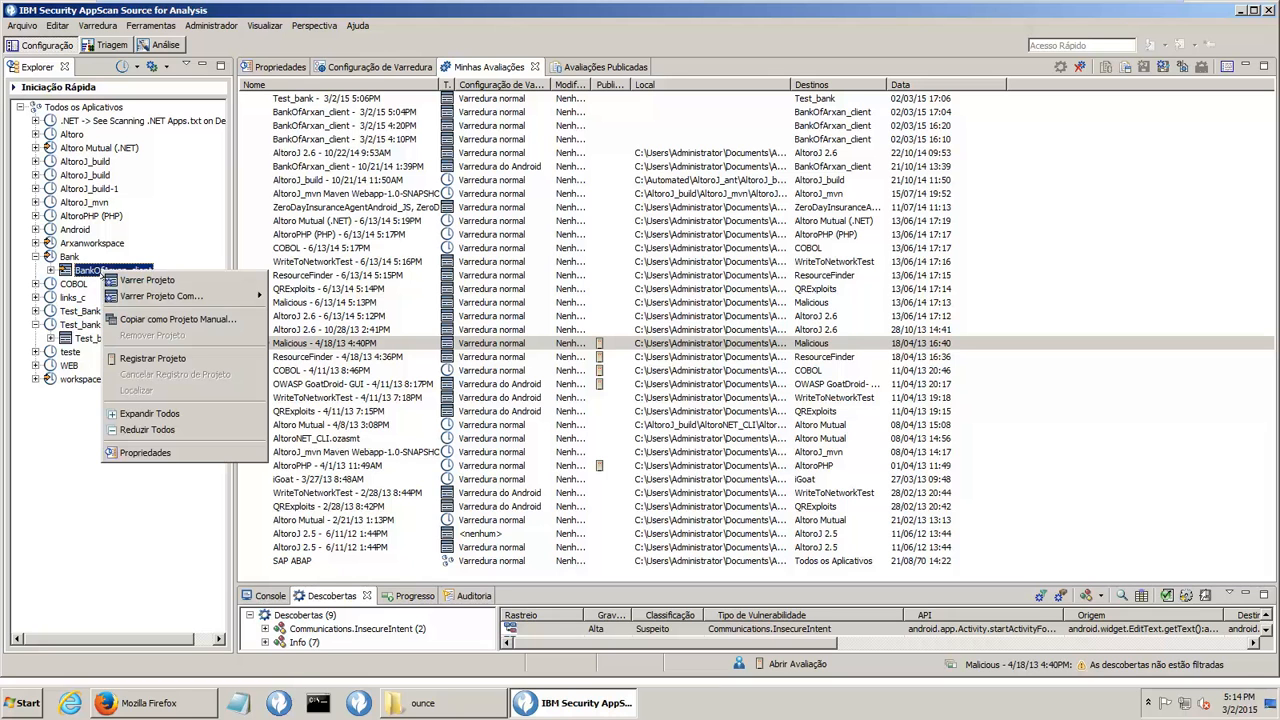
left_click(155, 455)
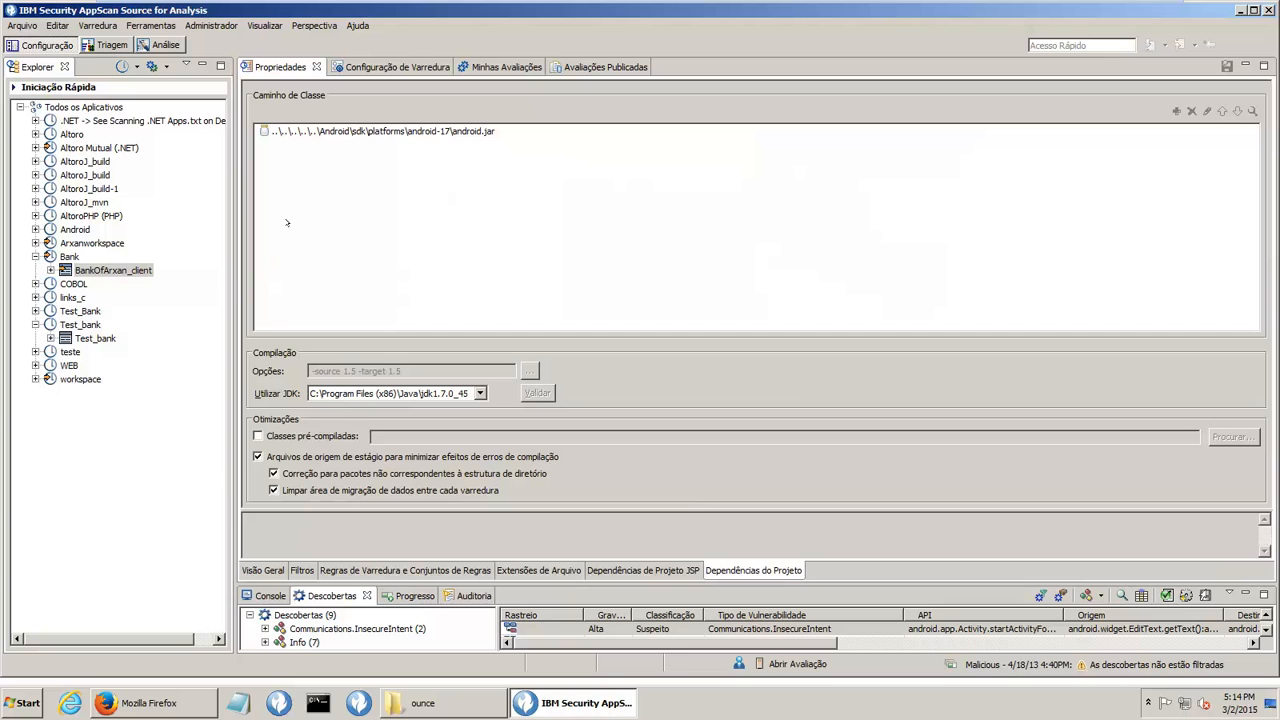
left_click(73, 340)
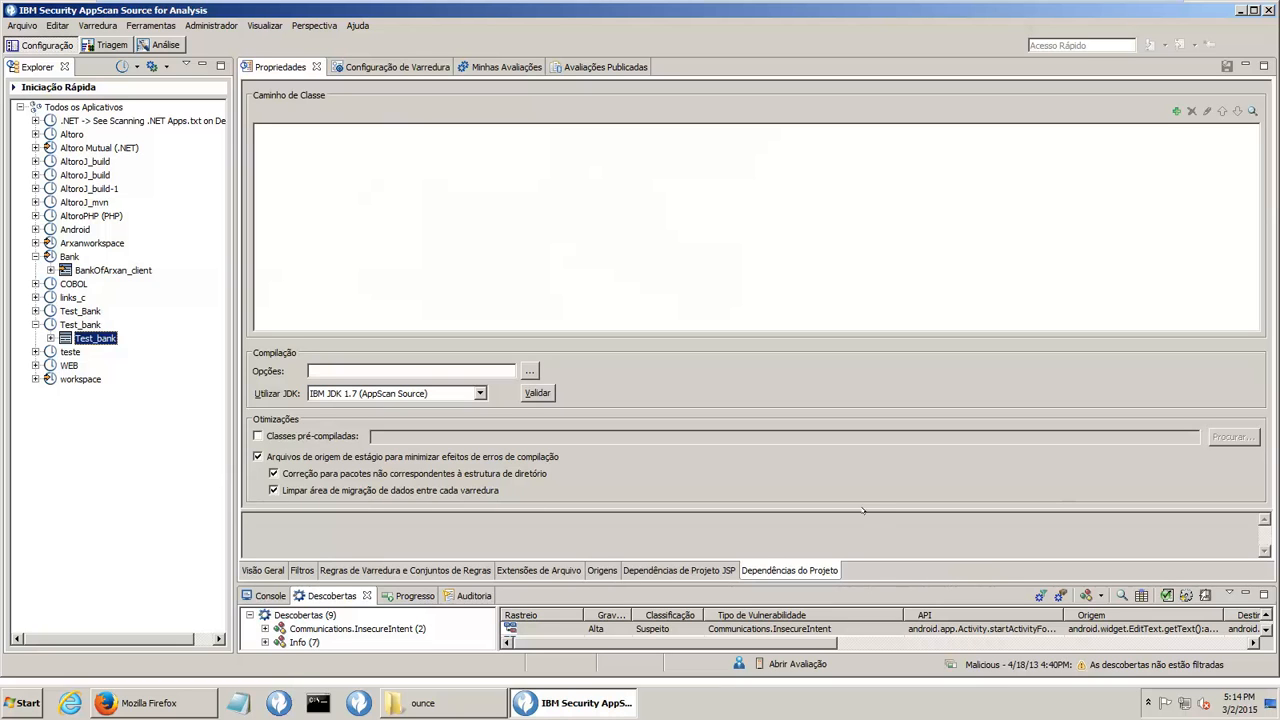
left_click_drag(862, 511, 862, 446)
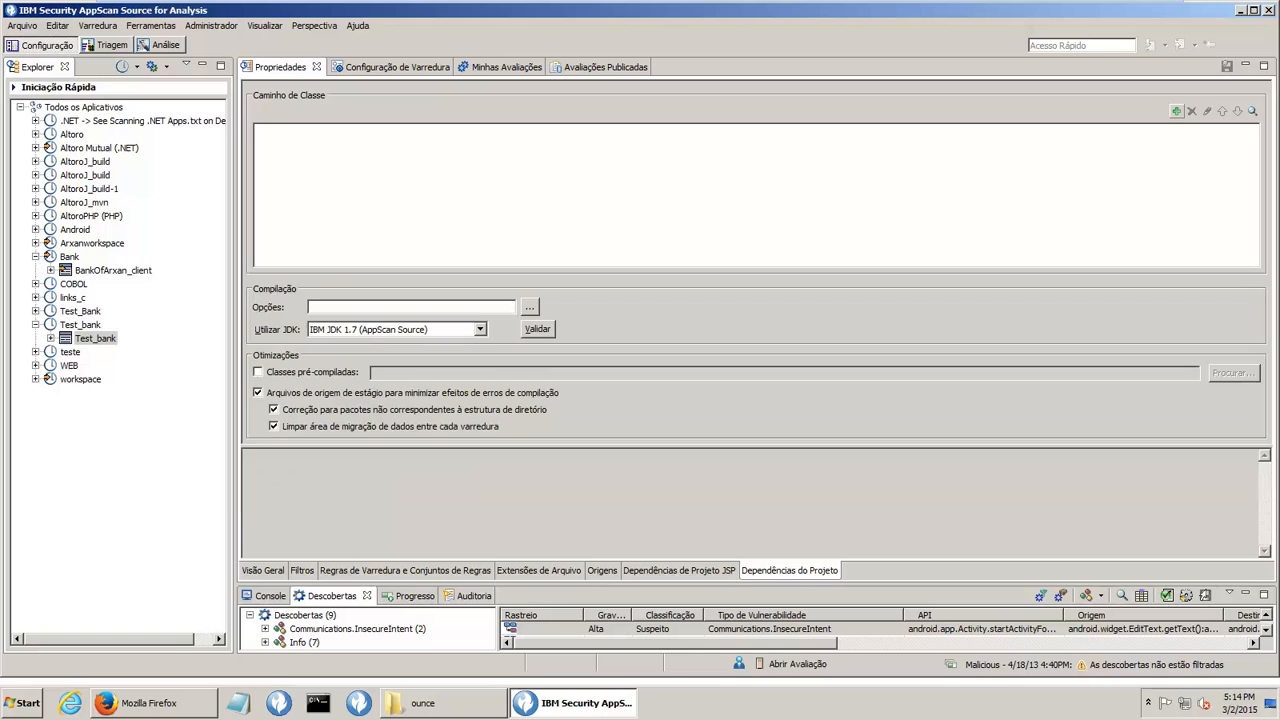
left_click(135, 271)
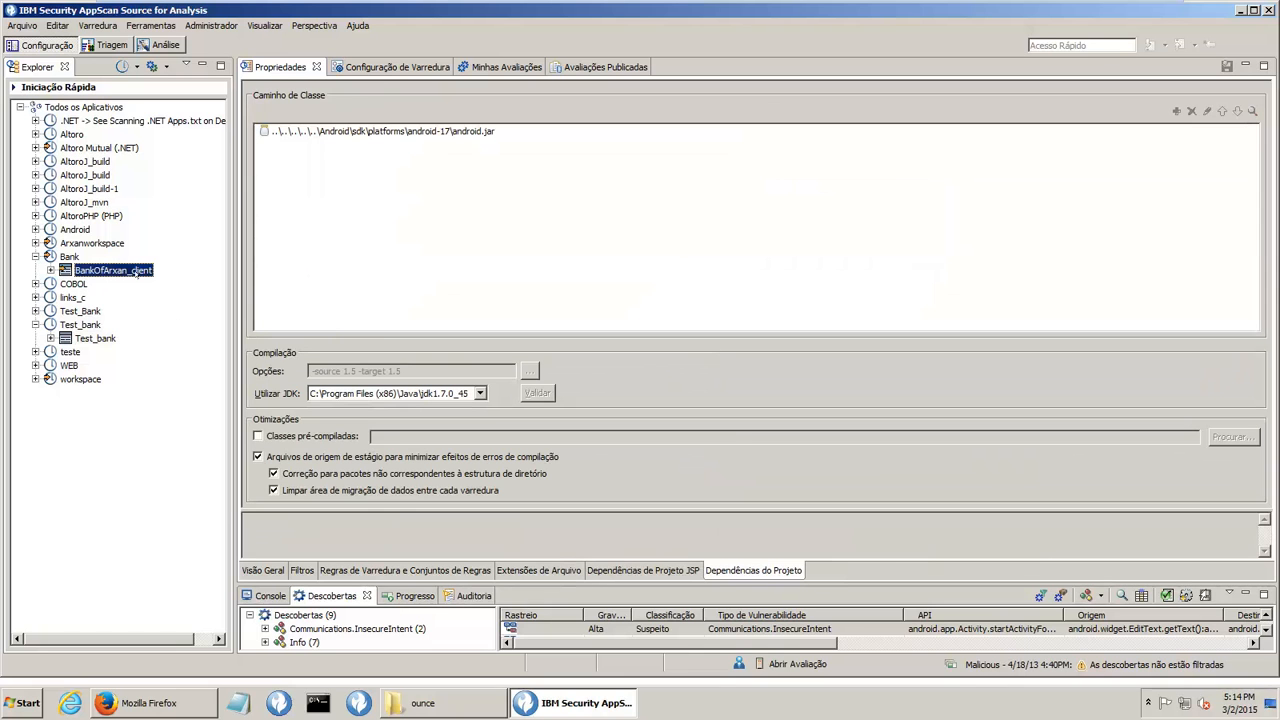
- Show the console output in an enlarged pane and review the Malicious scan log from its beginning to its end
left_click(266, 595)
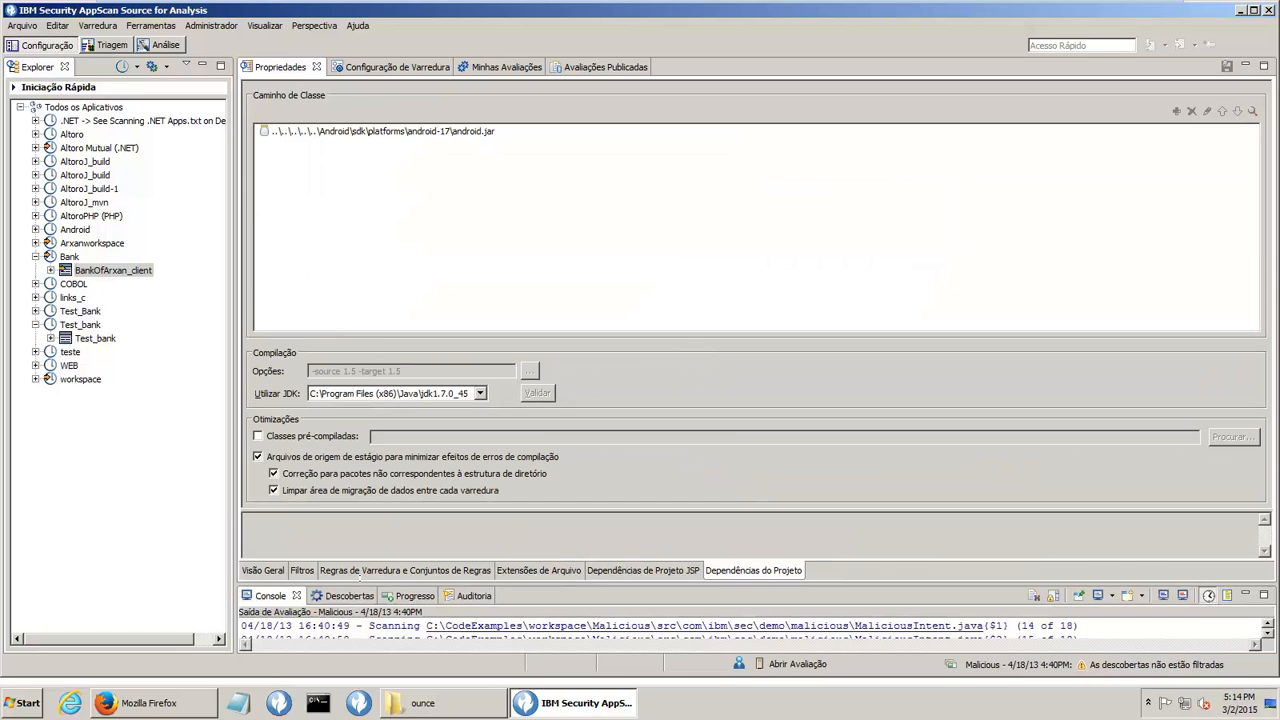
left_click_drag(585, 586, 585, 285)
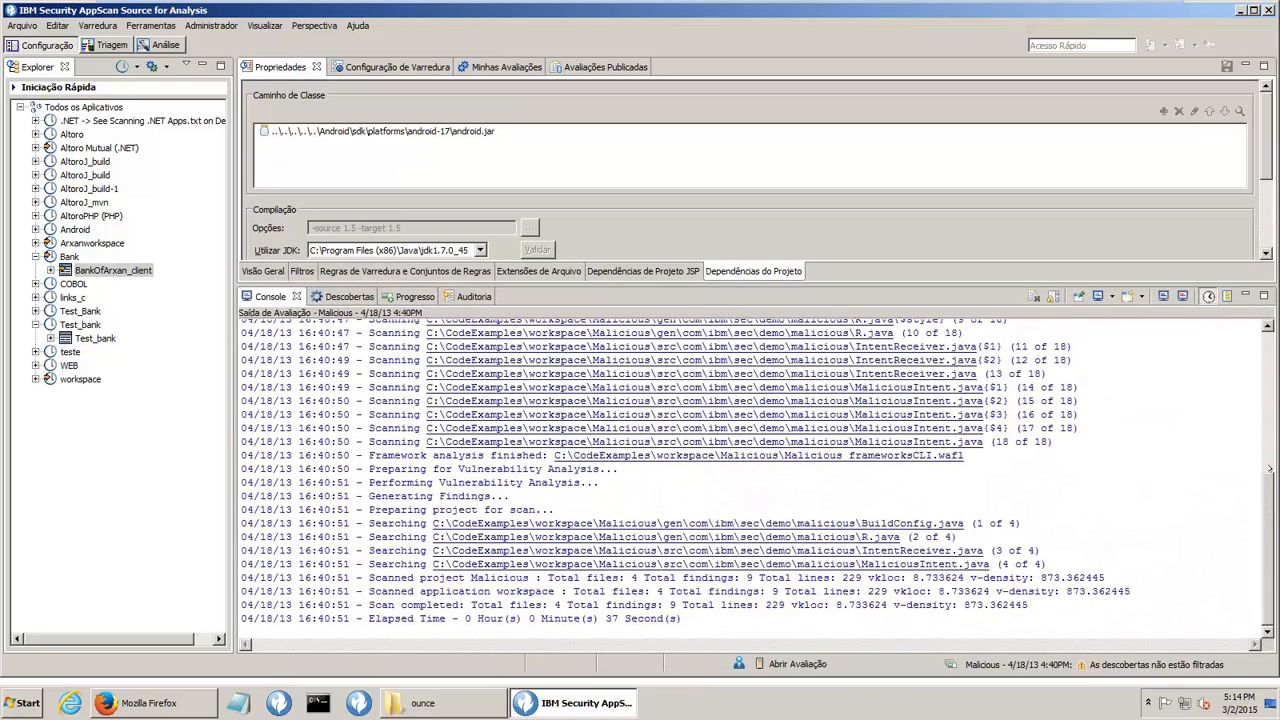
left_click_drag(1266, 502, 1262, 286)
left_click(1264, 352)
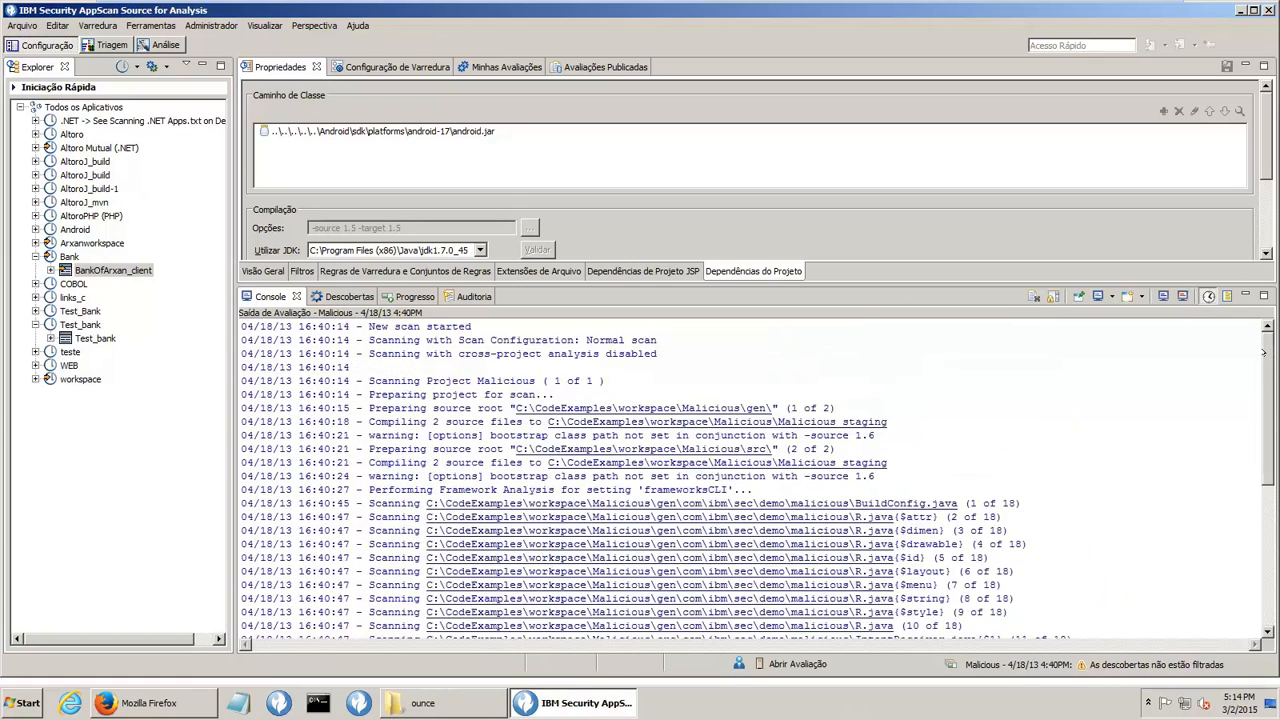
left_click_drag(1264, 352, 1254, 565)
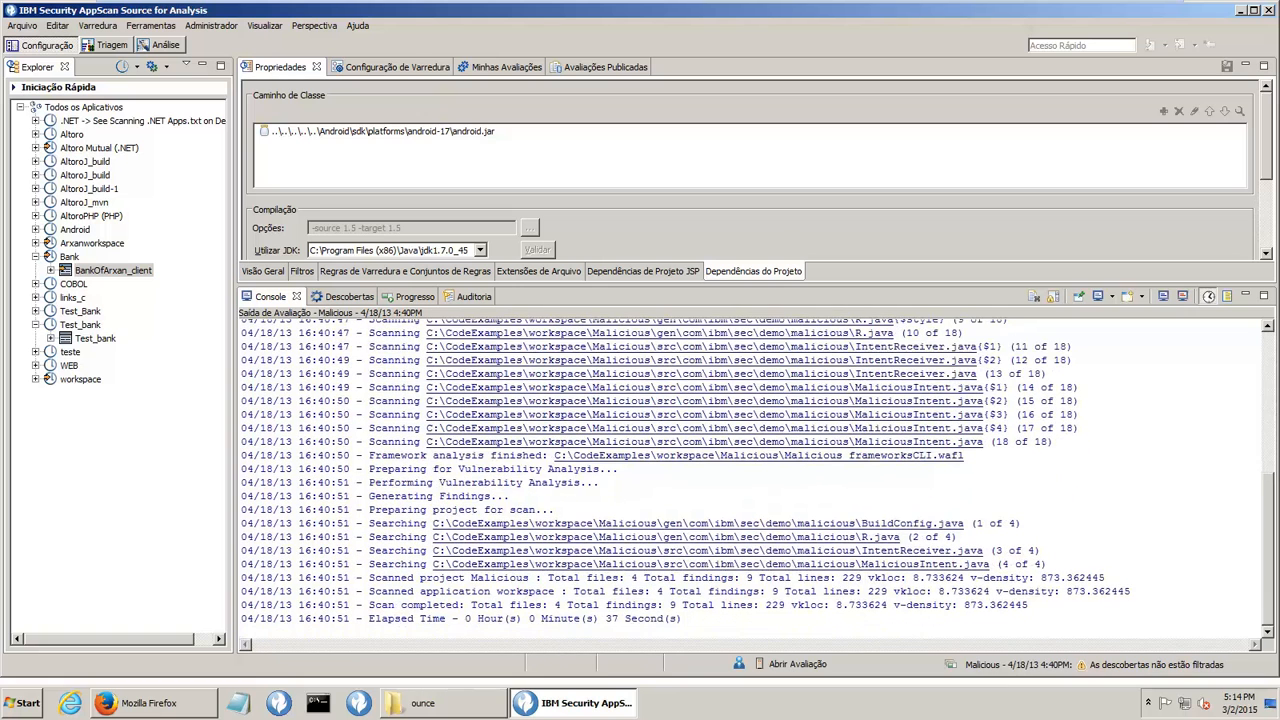
- Look through the Descobertas, Progresso and Auditoria views, ending on the authentication audit records
left_click(345, 297)
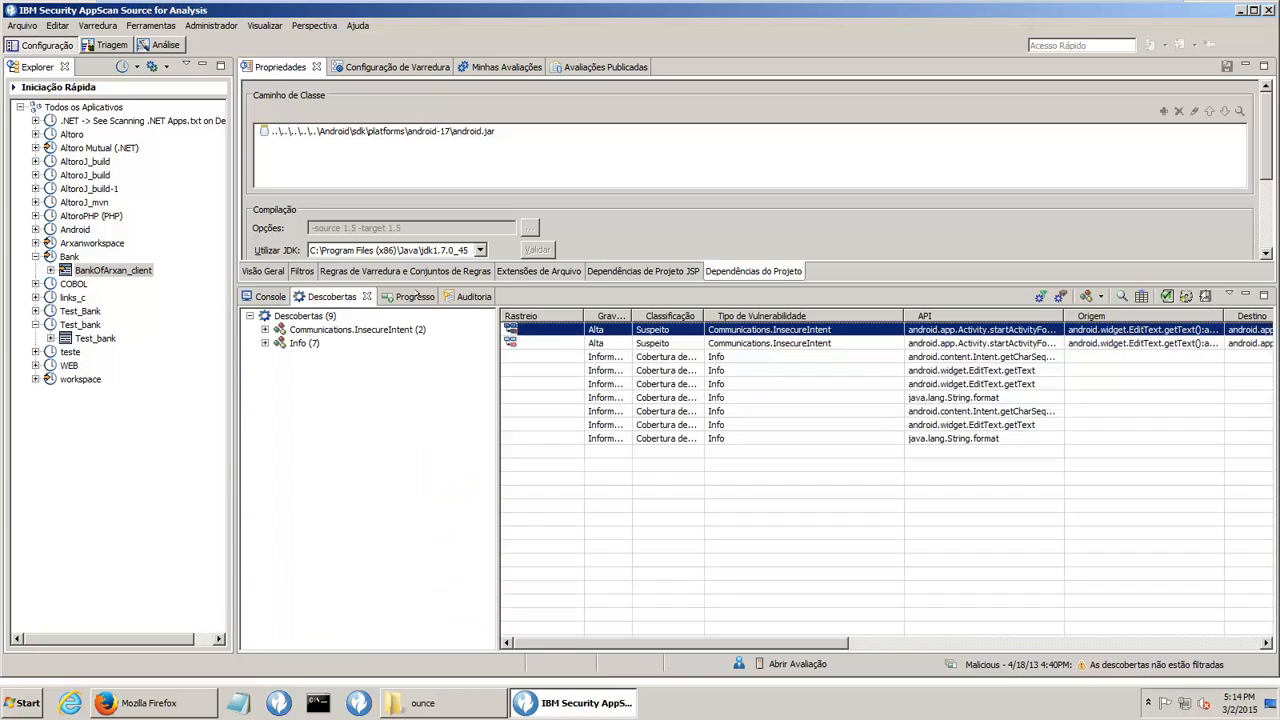
left_click(397, 297)
left_click(470, 297)
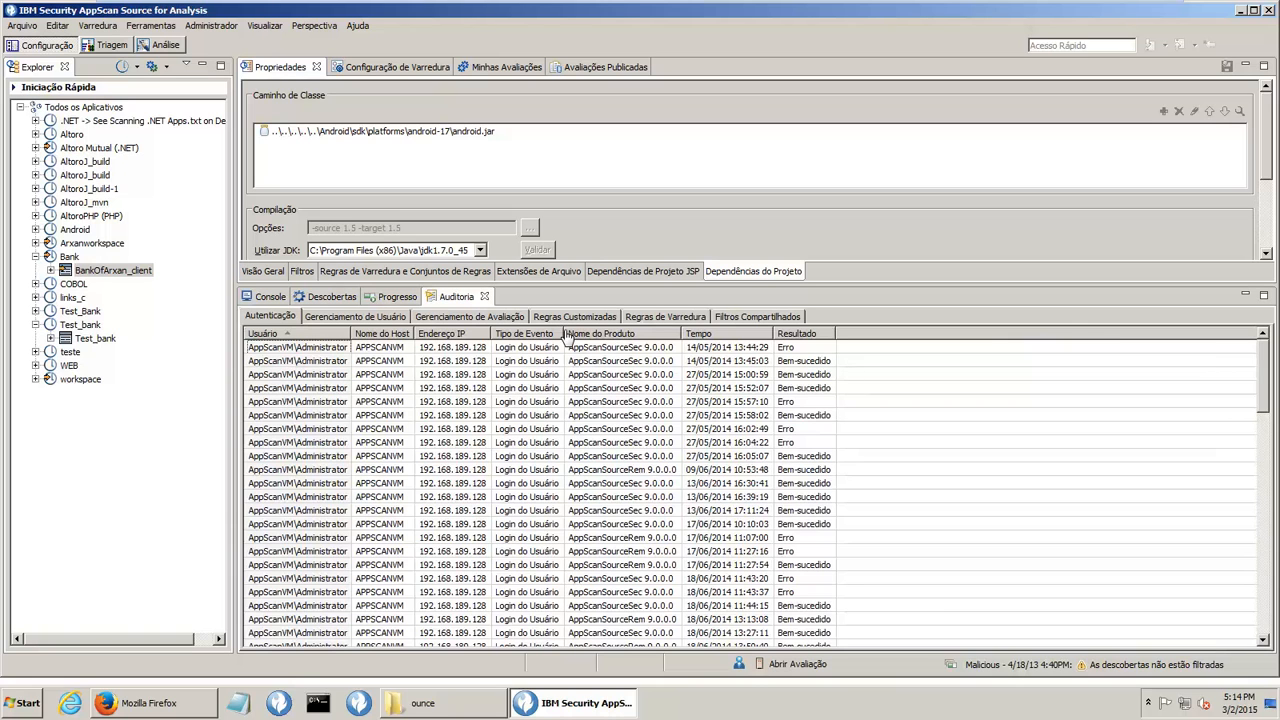
- Switch to the running PowerPoint slide show with the AppScan Source Edition demo outline
key("super")
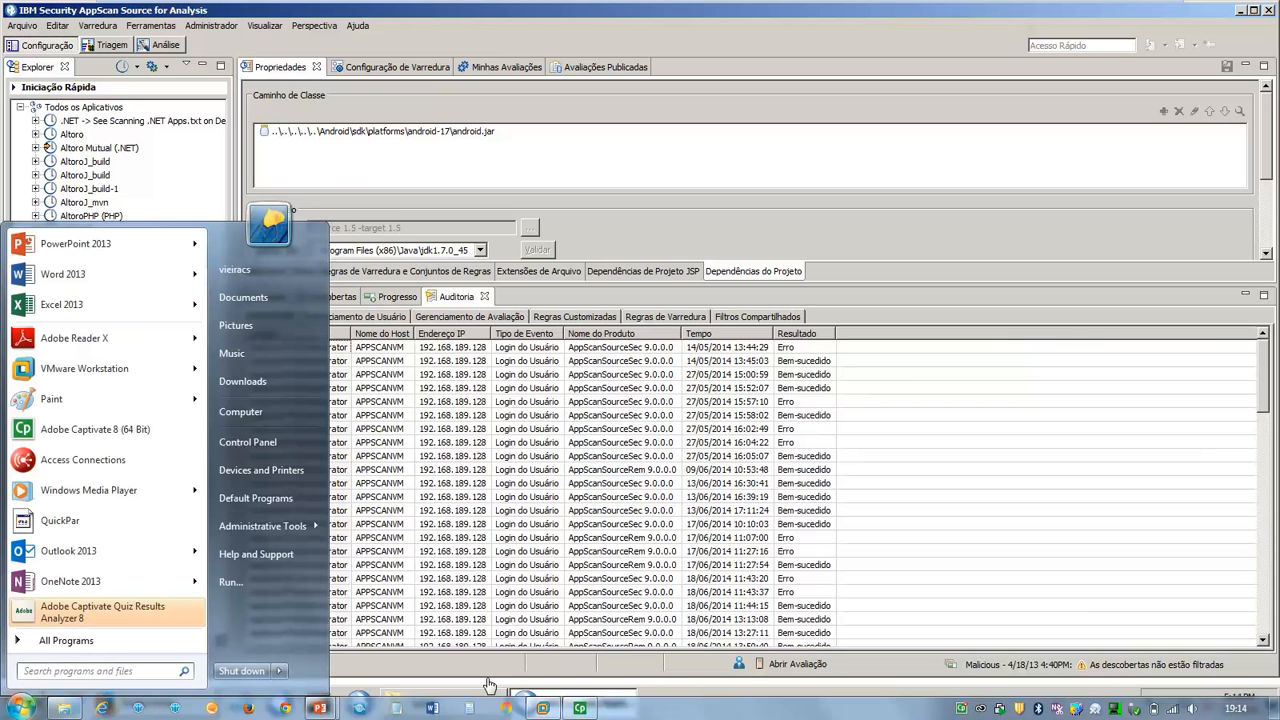
left_click(301, 710)
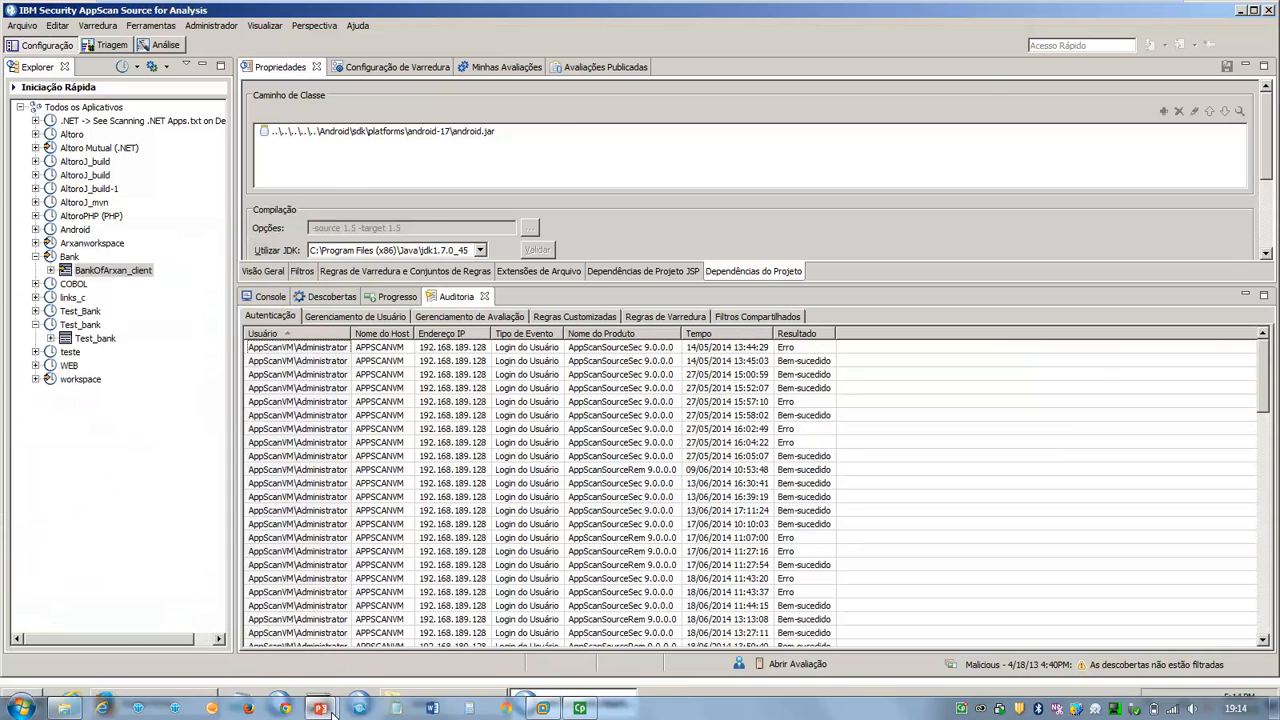
mouse_move(305, 708)
left_click(400, 620)
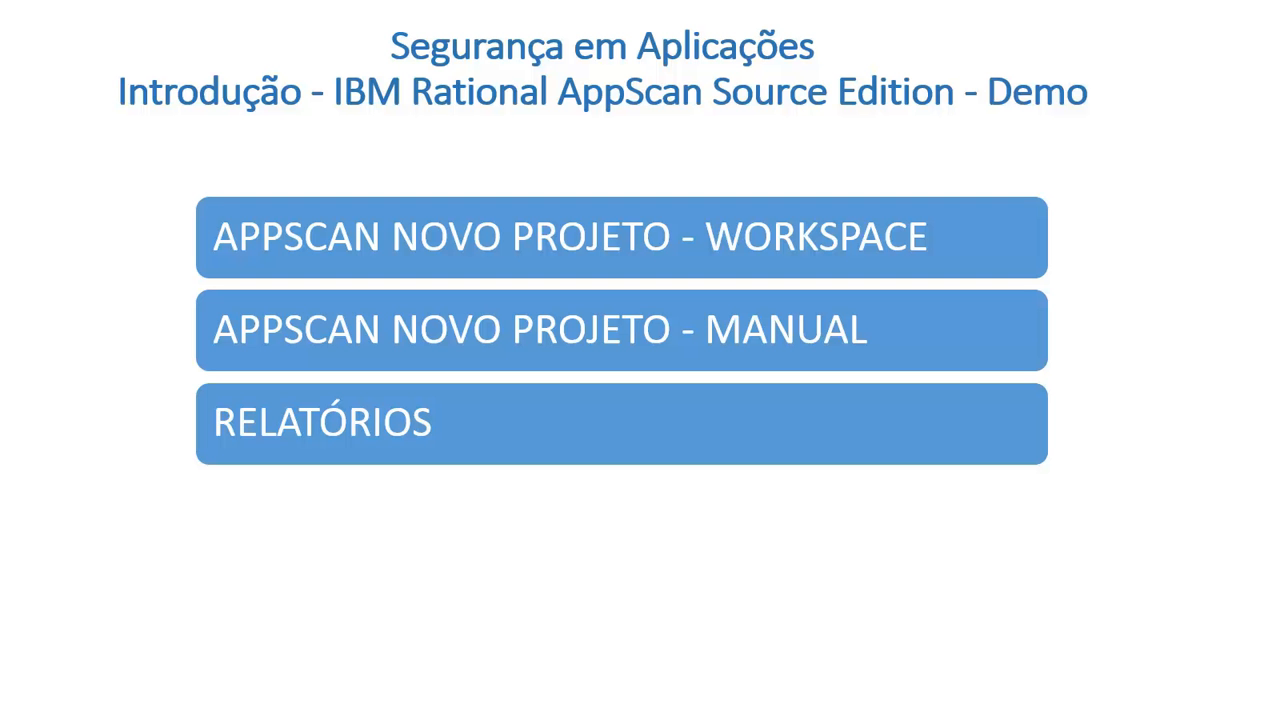